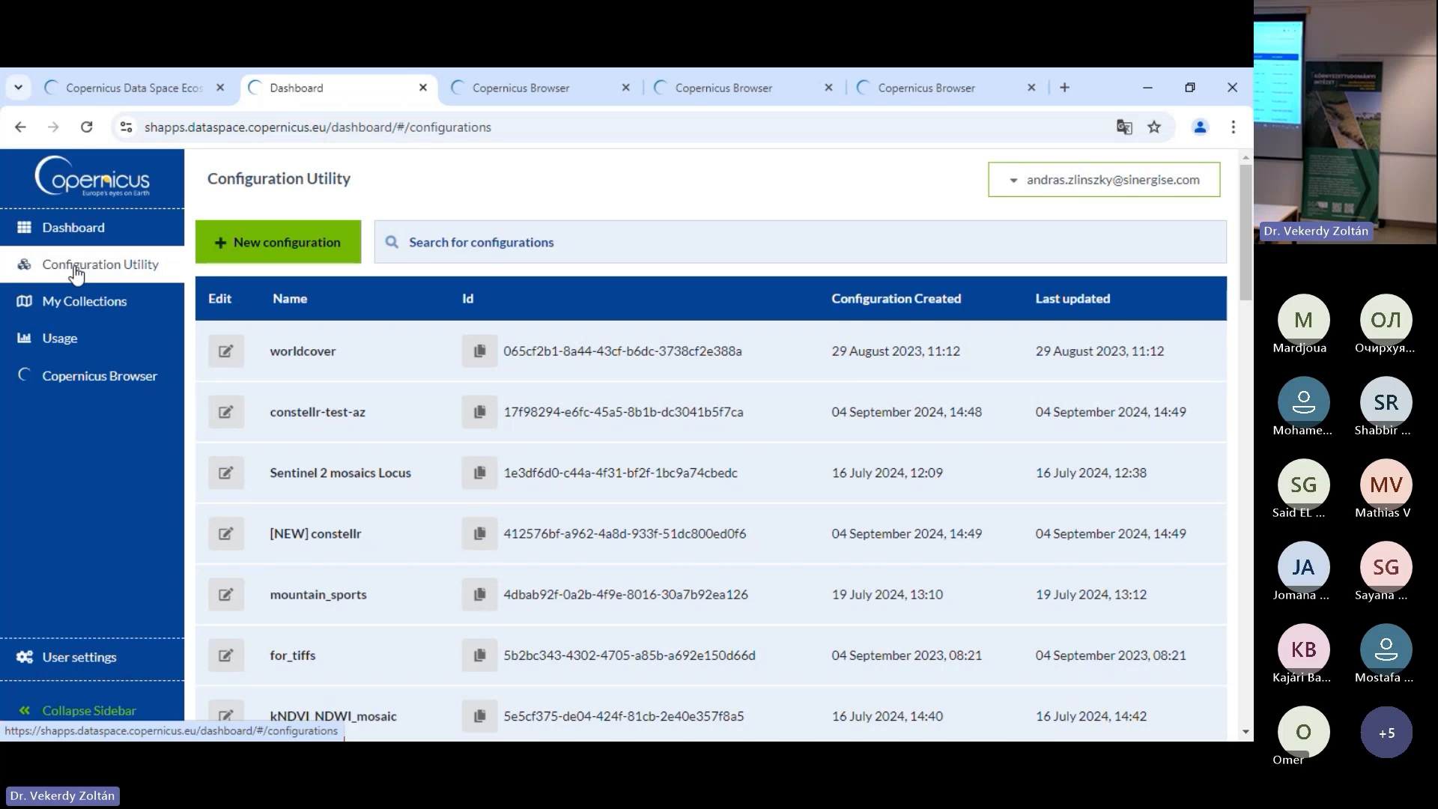
Create a new configuration named MATE_test based on the Simple Sentinel-2 L2A template
{"action": "left_click", "coordinate": [300, 251]}
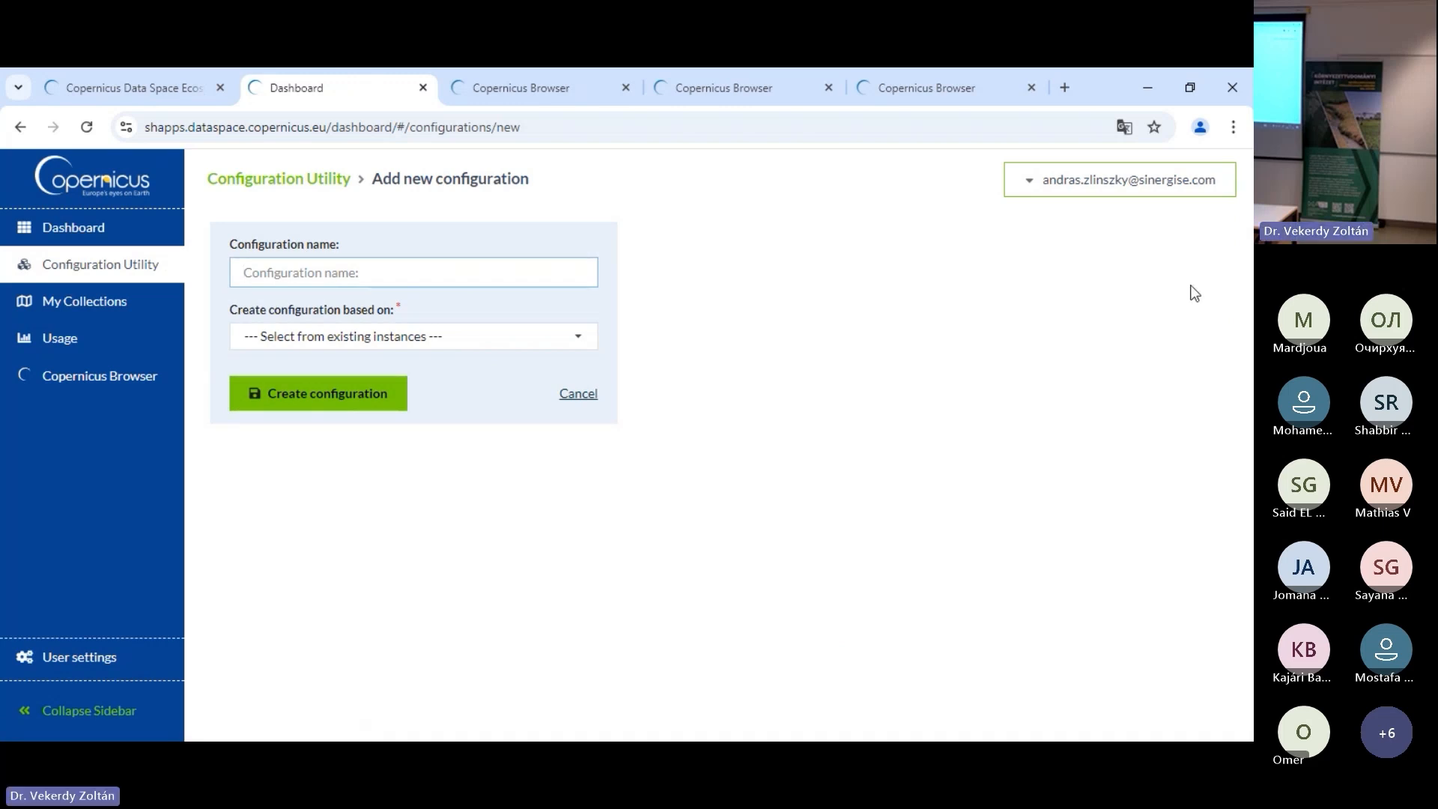
{"action": "type", "text": "MATE_test"}
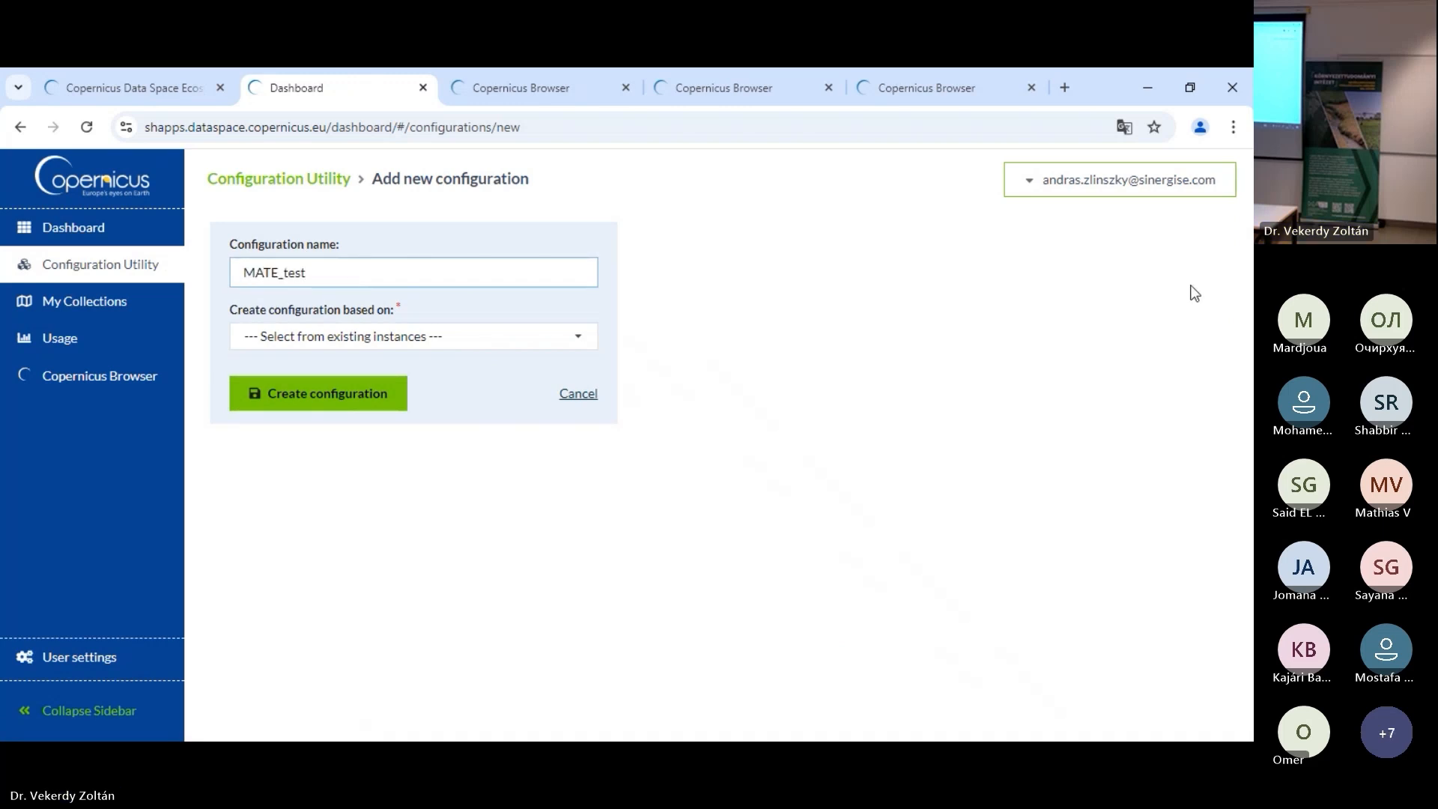
{"action": "left_click", "coordinate": [581, 345]}
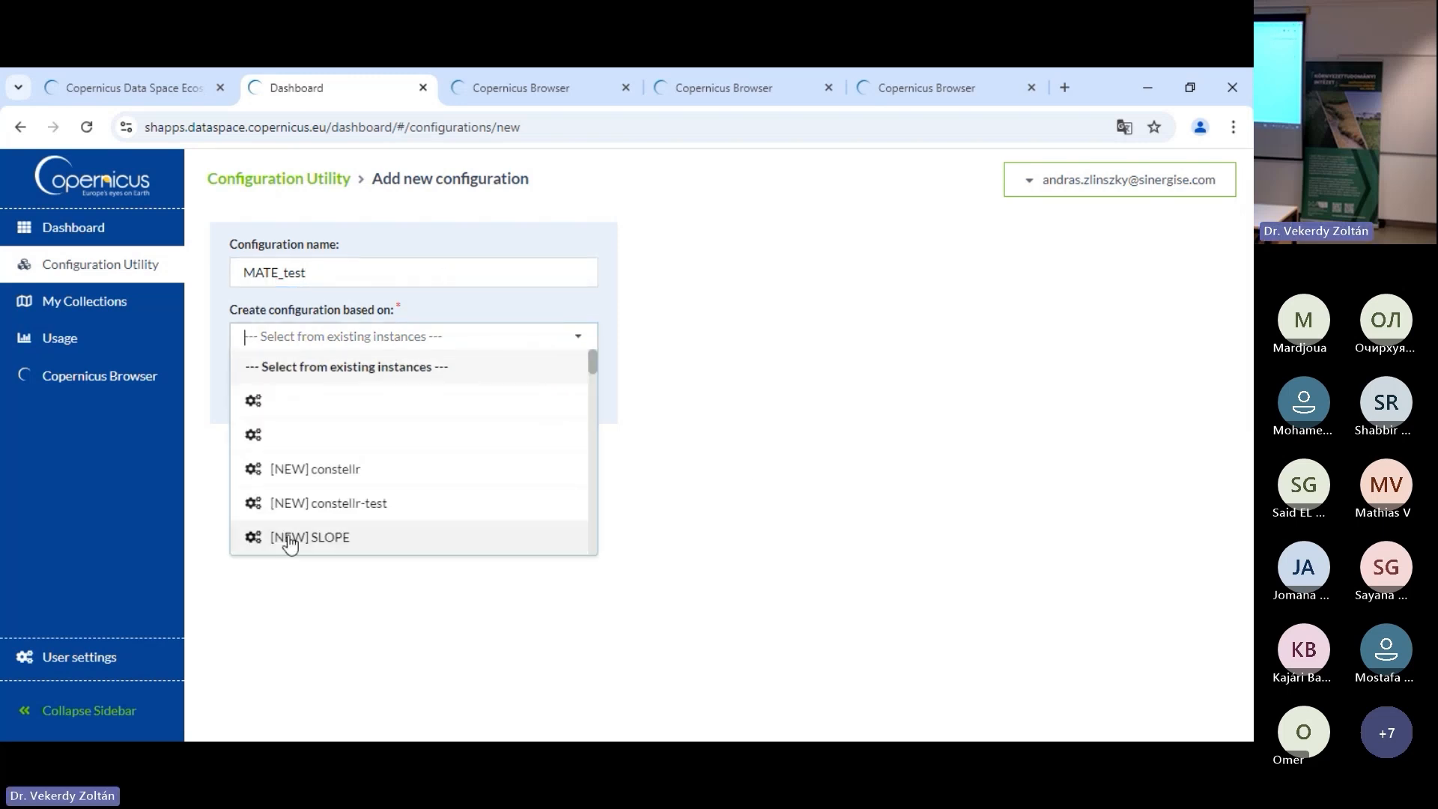
{"action": "scroll", "coordinate": [460, 447], "scroll_direction": "down", "scroll_amount": 1}
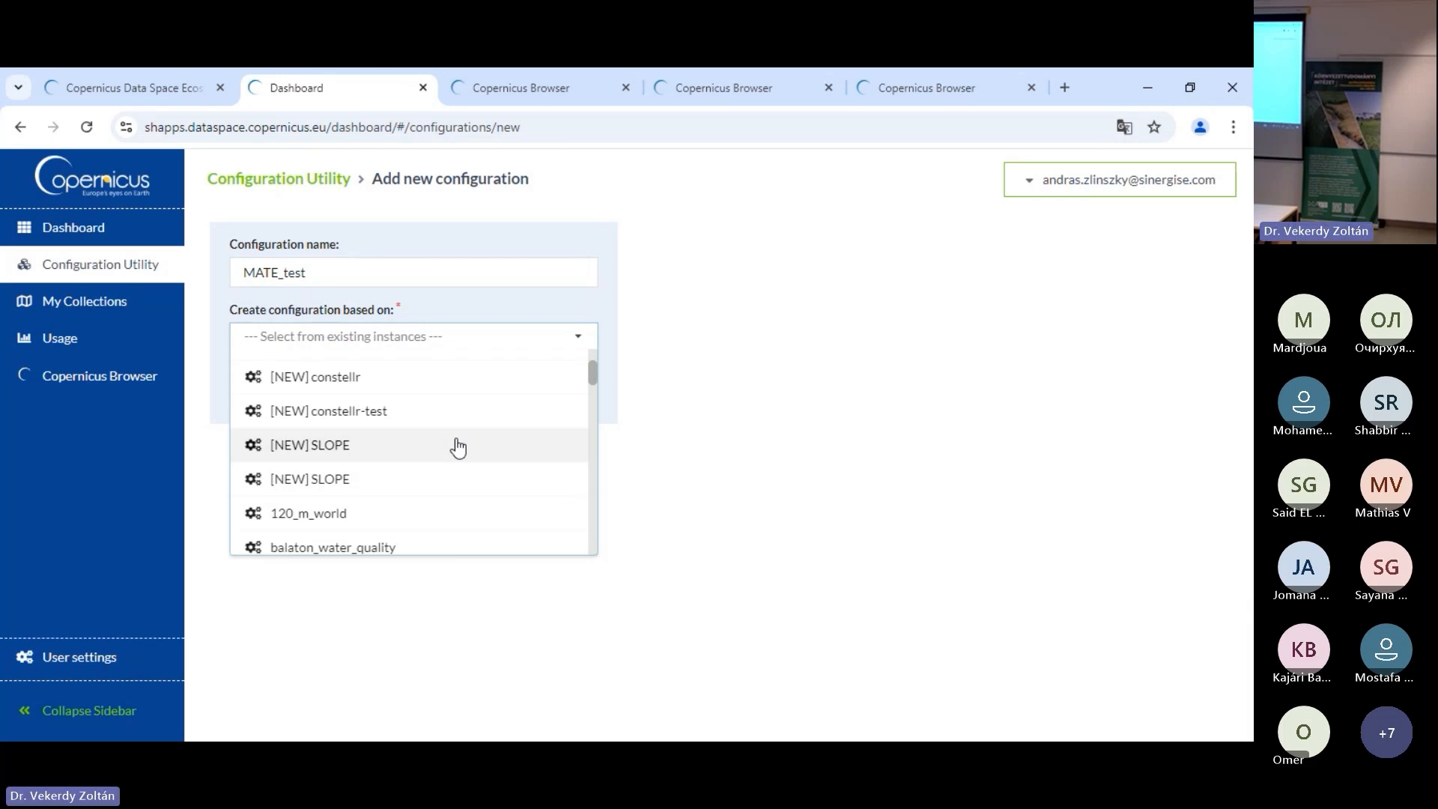
{"action": "scroll", "coordinate": [453, 449], "scroll_direction": "down", "scroll_amount": 5}
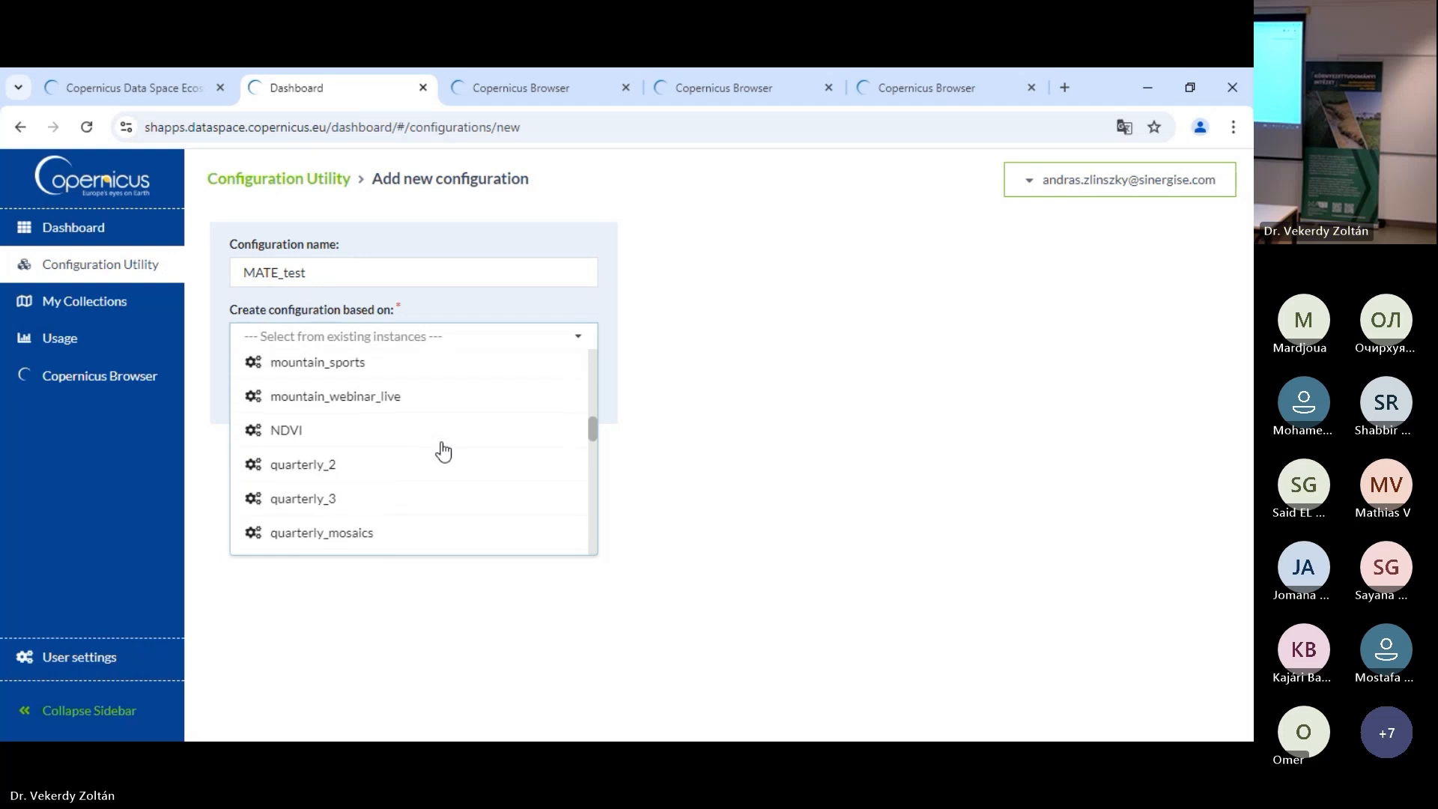
{"action": "scroll", "coordinate": [443, 451], "scroll_direction": "down", "scroll_amount": 4}
{"action": "scroll", "coordinate": [447, 446], "scroll_direction": "down", "scroll_amount": 4}
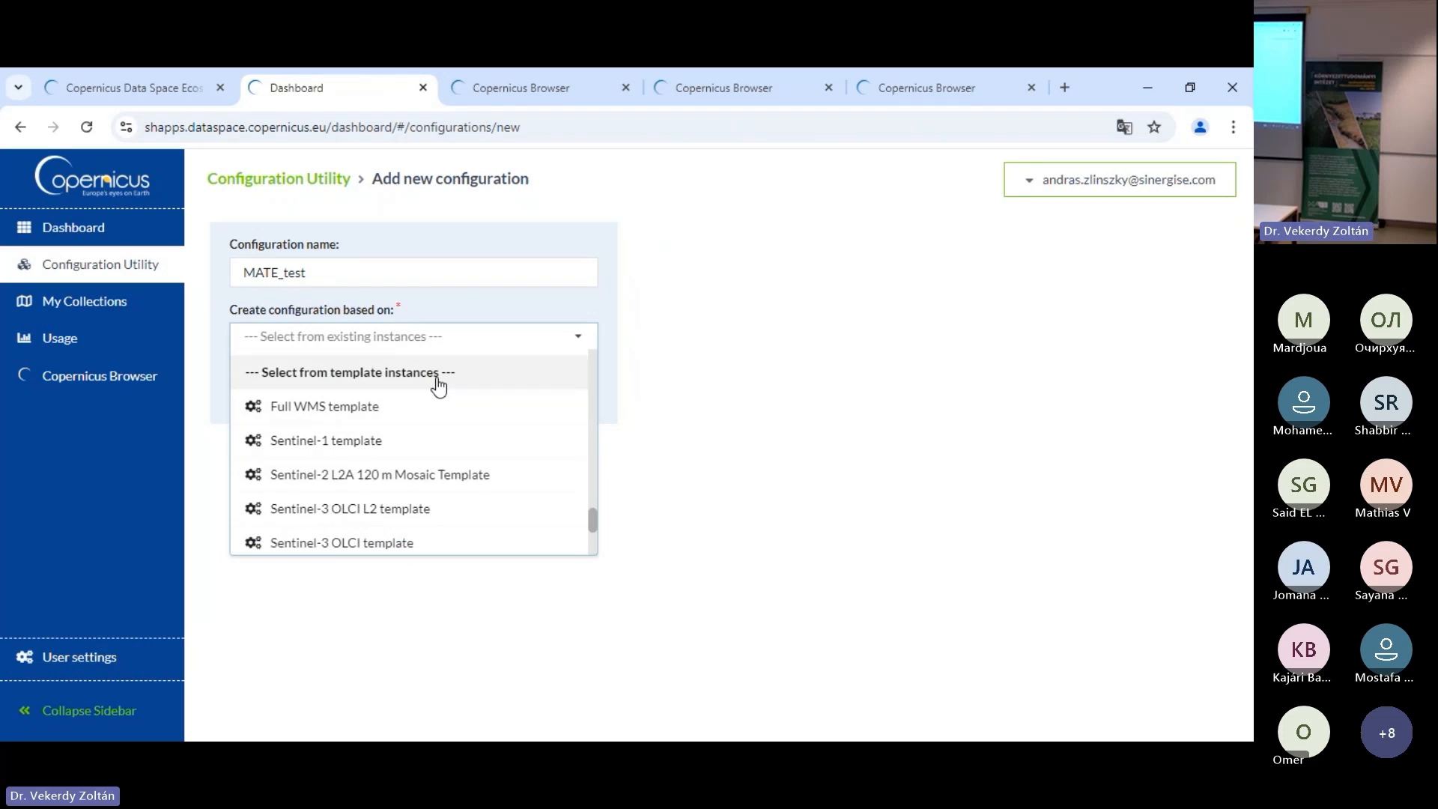
{"action": "scroll", "coordinate": [498, 474], "scroll_direction": "down", "scroll_amount": 1}
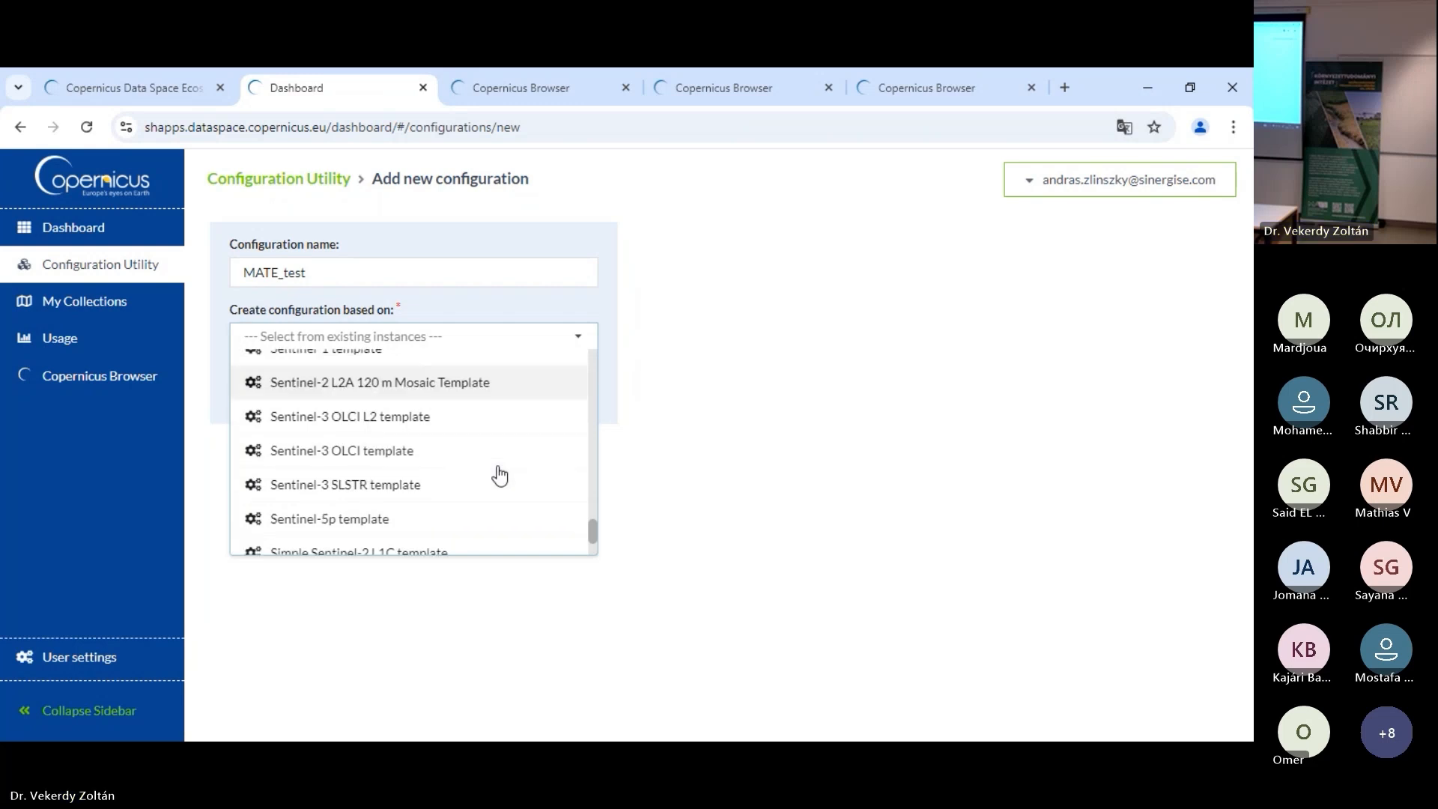
{"action": "scroll", "coordinate": [498, 473], "scroll_direction": "down", "scroll_amount": 1}
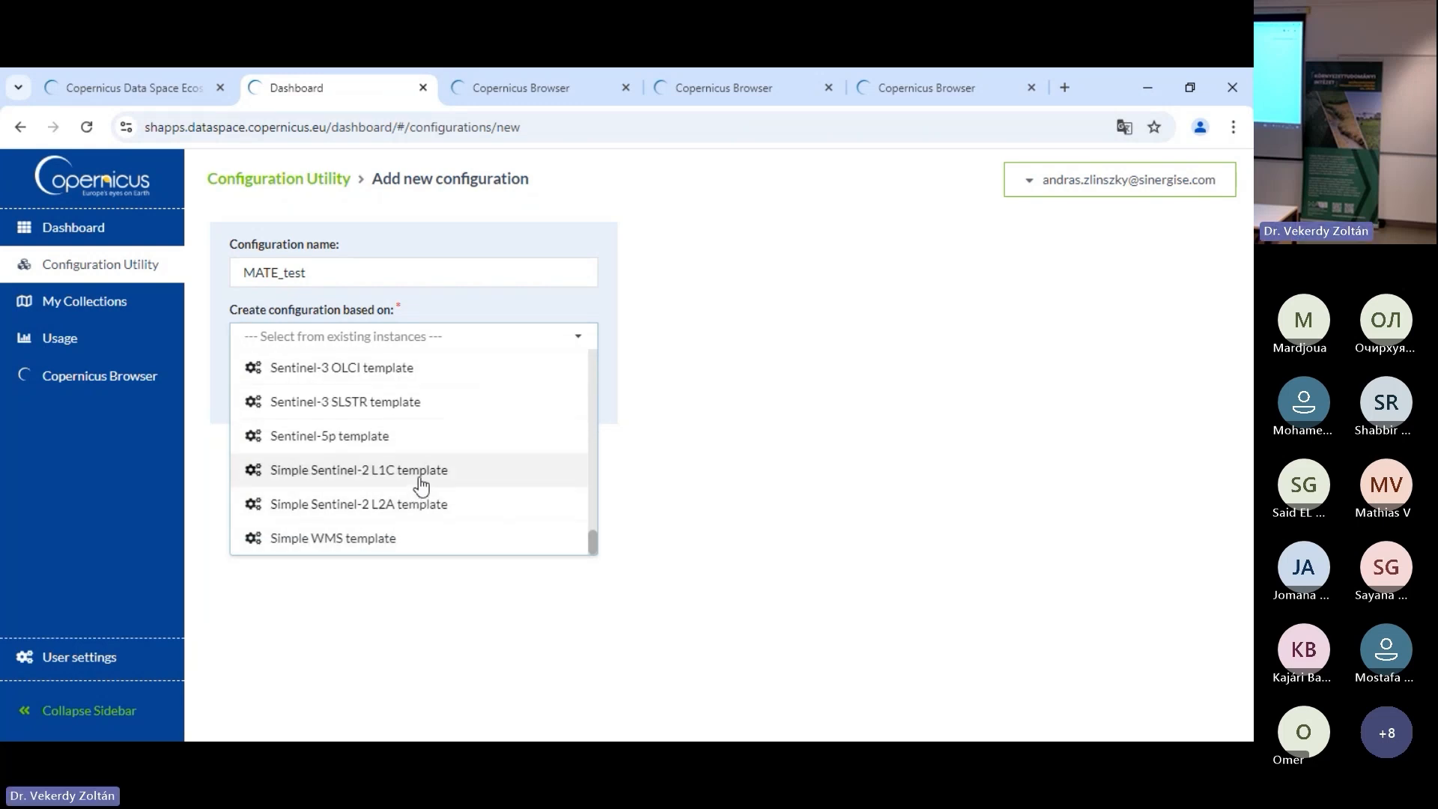
{"action": "scroll", "coordinate": [418, 464], "scroll_direction": "up", "scroll_amount": 1}
{"action": "scroll", "coordinate": [418, 465], "scroll_direction": "down", "scroll_amount": 1}
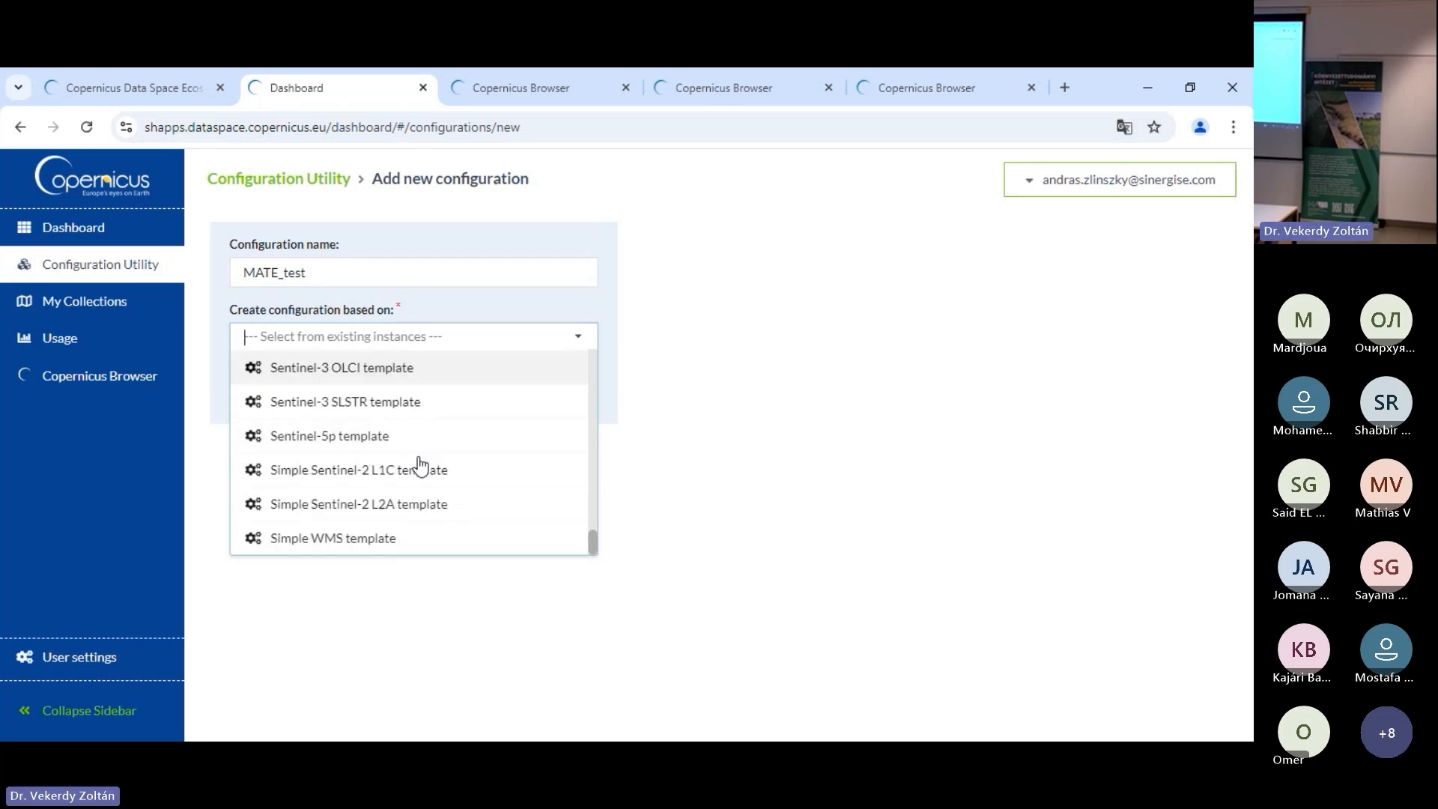
{"action": "scroll", "coordinate": [418, 468], "scroll_direction": "up", "scroll_amount": 2}
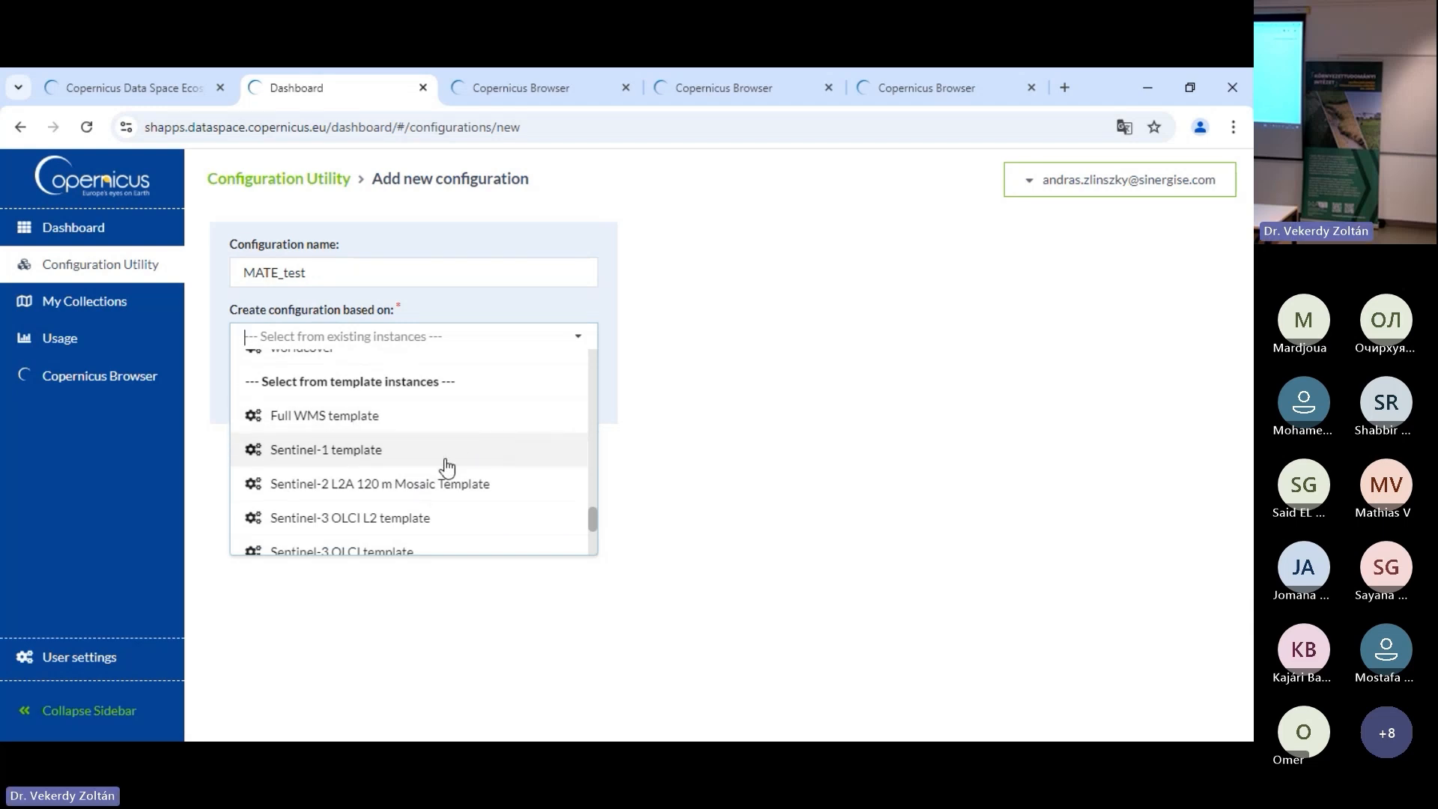
{"action": "scroll", "coordinate": [450, 447], "scroll_direction": "down", "scroll_amount": 2}
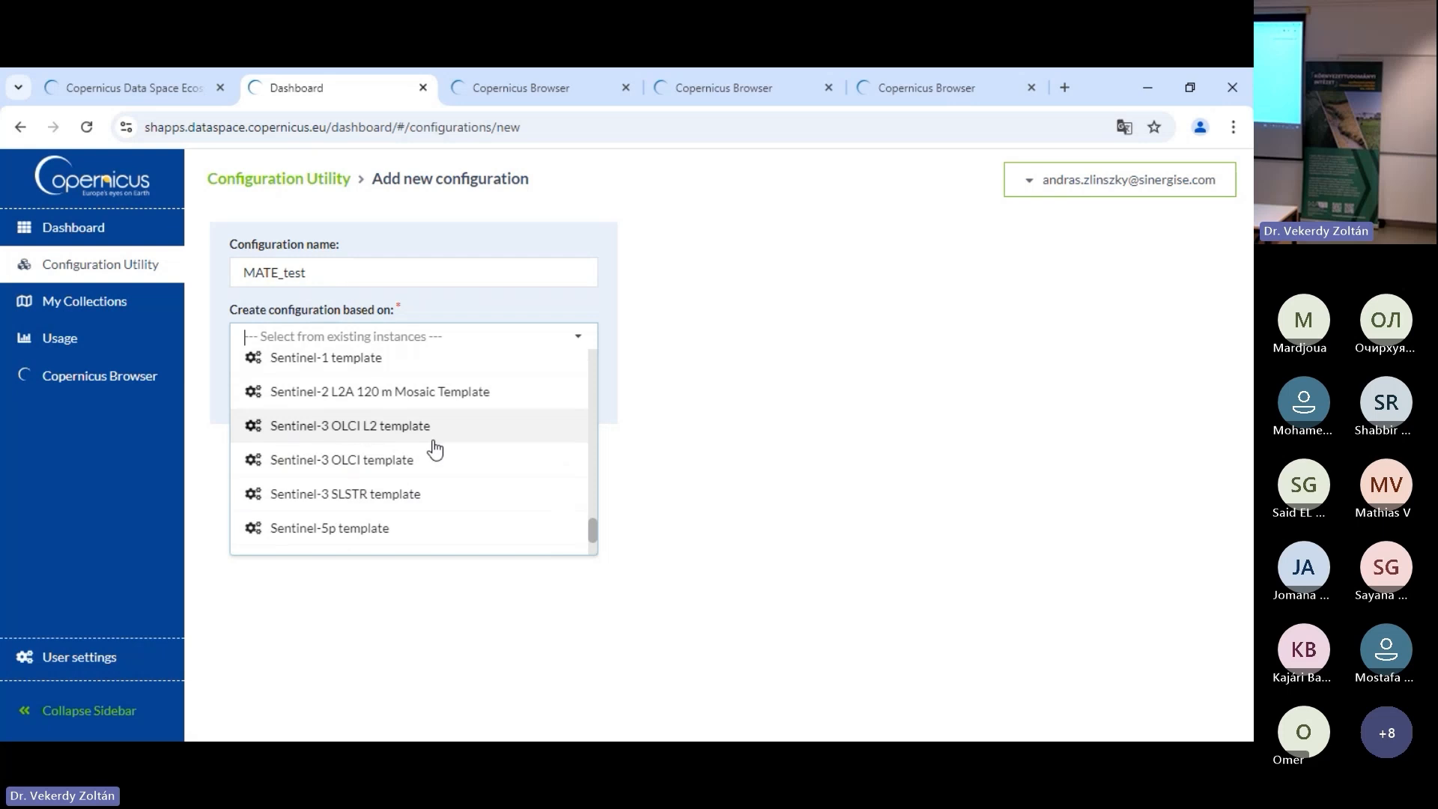
{"action": "scroll", "coordinate": [441, 489], "scroll_direction": "down", "scroll_amount": 2}
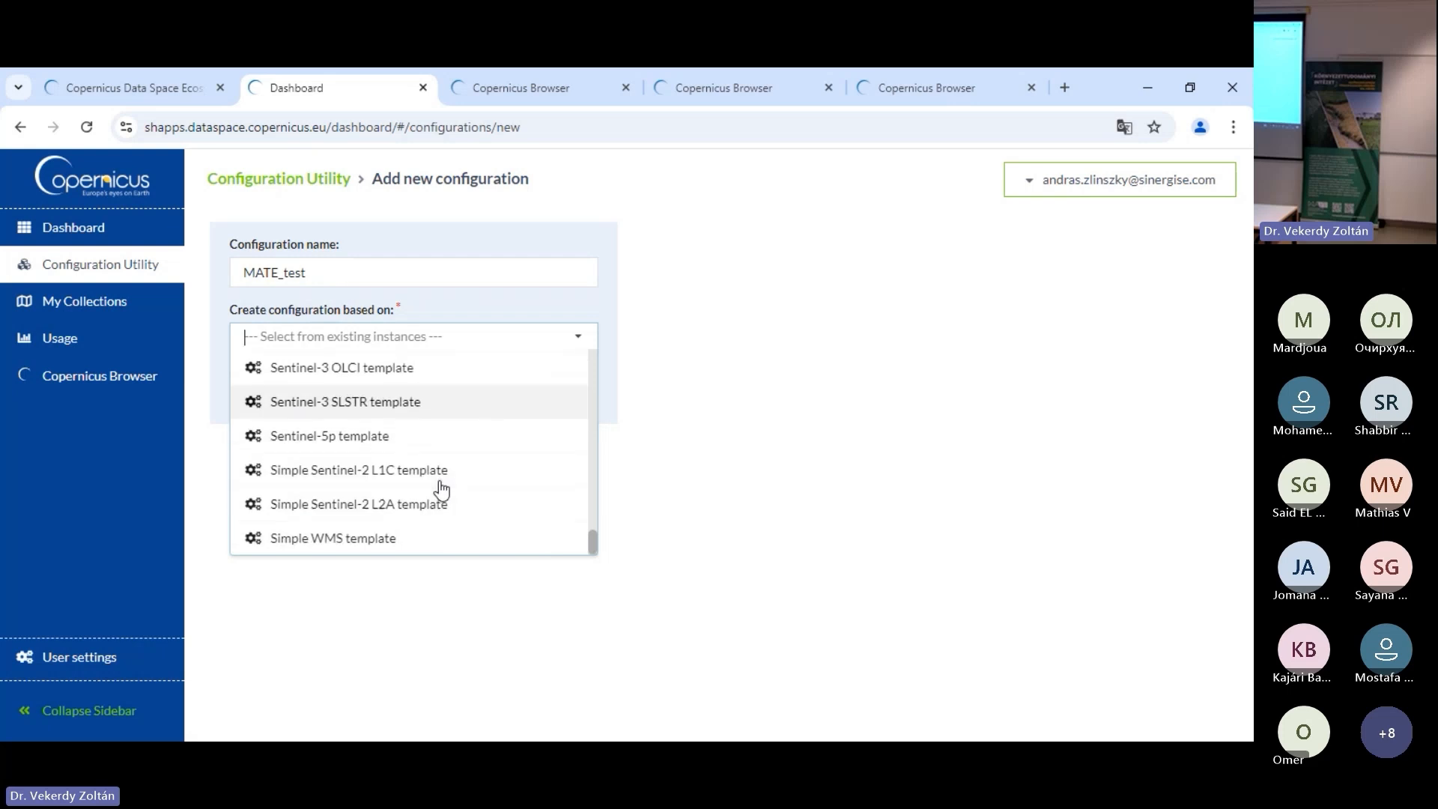
{"action": "left_click", "coordinate": [414, 504]}
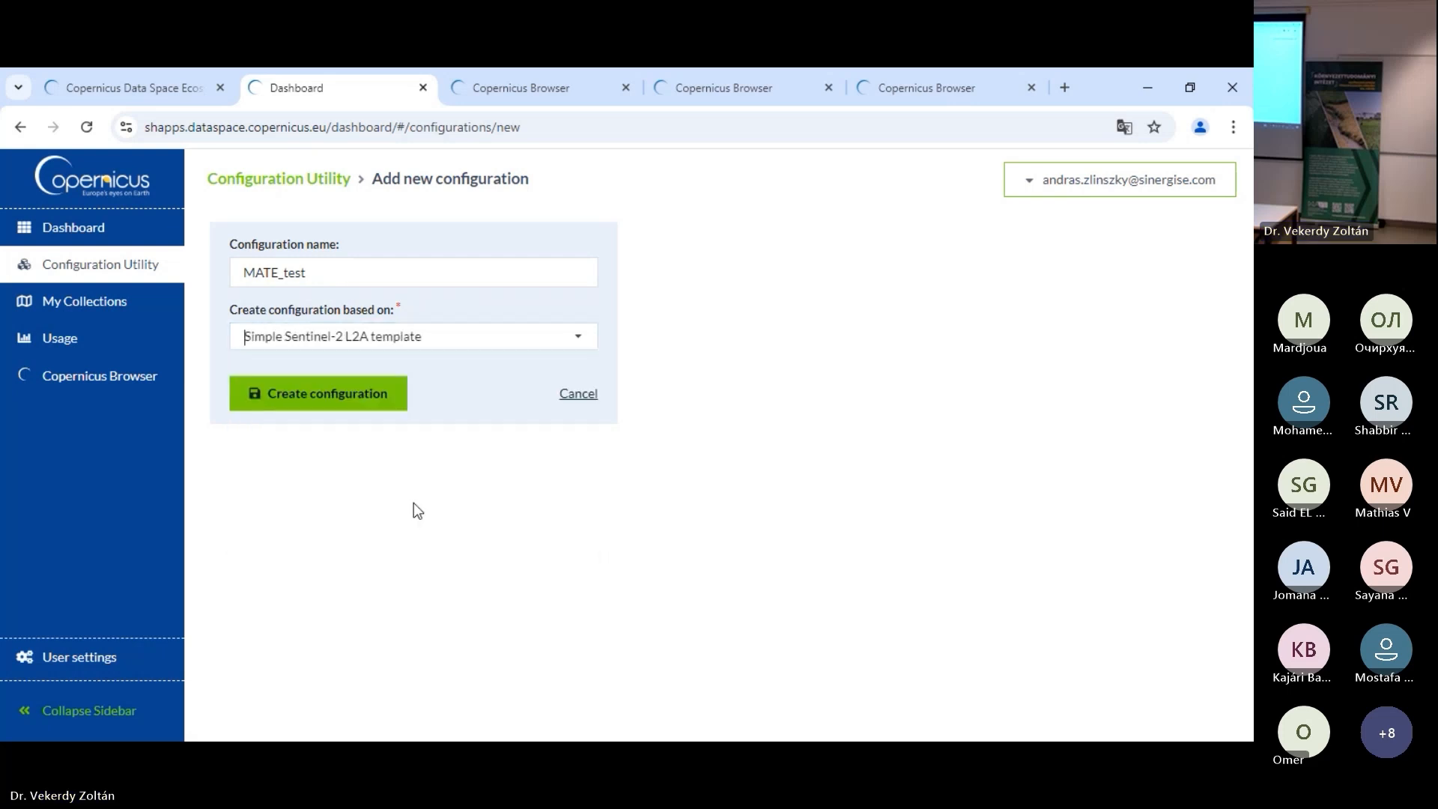
{"action": "left_click", "coordinate": [341, 397]}
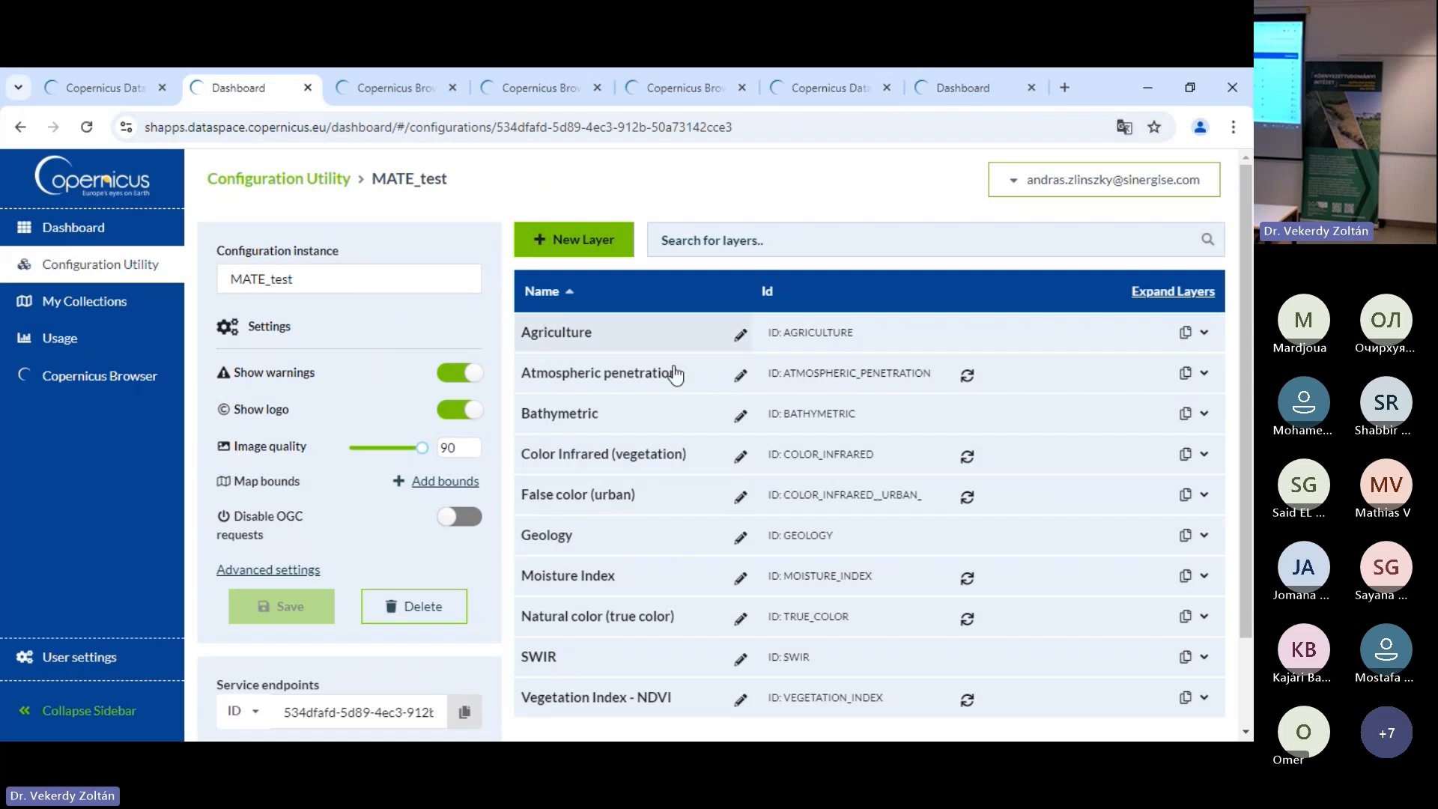
Switch off the logo display in the MATE_test configuration settings
{"action": "scroll", "coordinate": [861, 420], "scroll_direction": "down", "scroll_amount": 1}
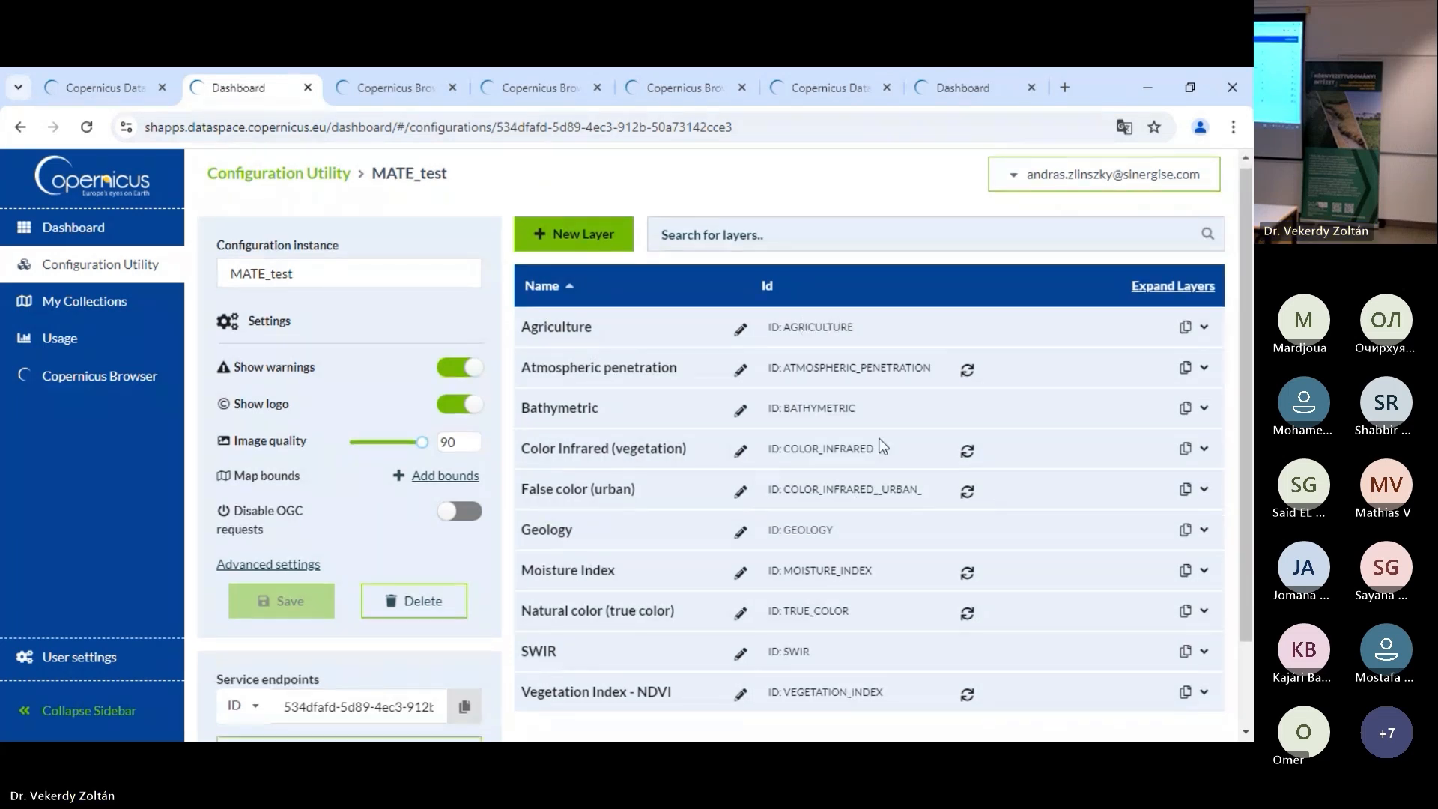
{"action": "scroll", "coordinate": [853, 340], "scroll_direction": "down", "scroll_amount": 2}
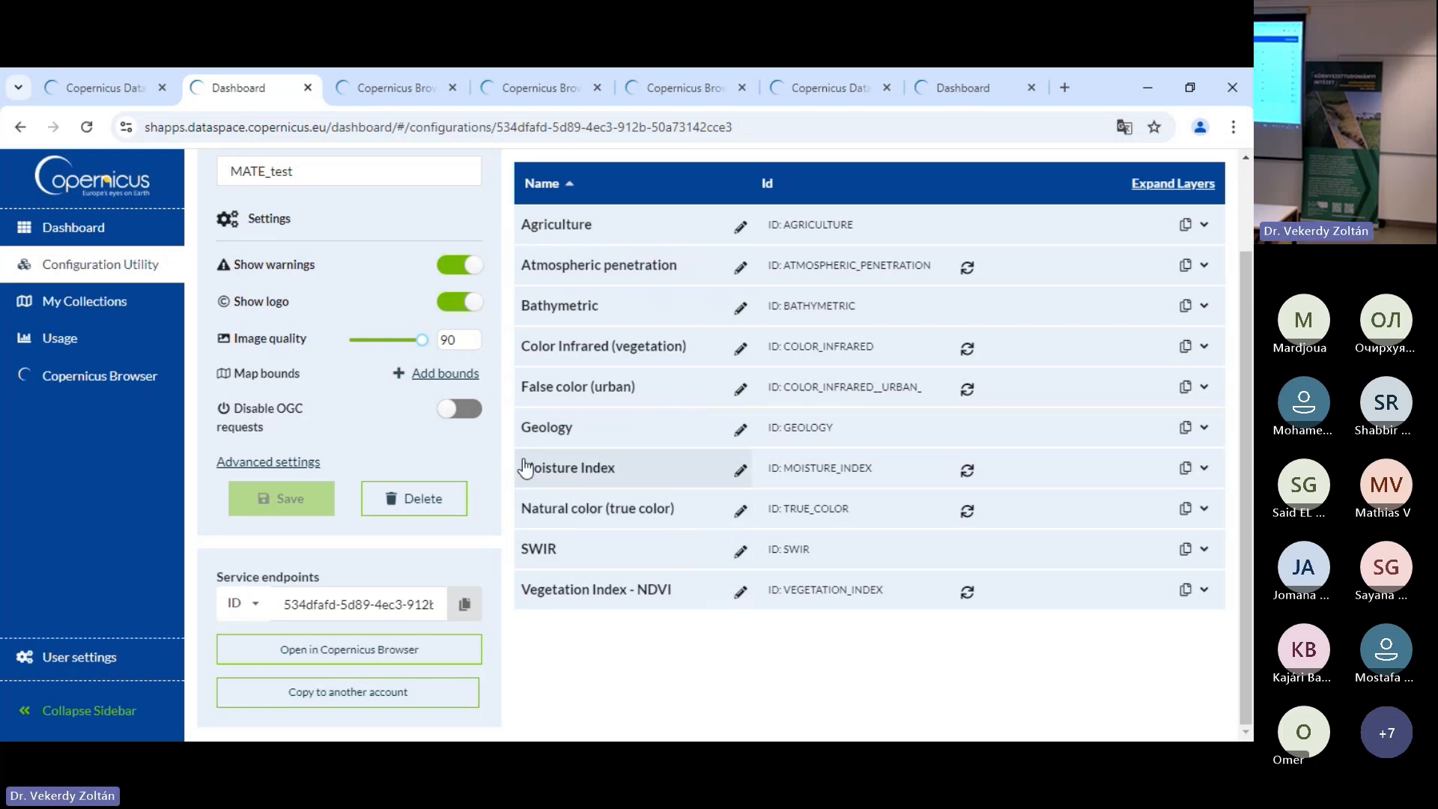
{"action": "left_click", "coordinate": [450, 308]}
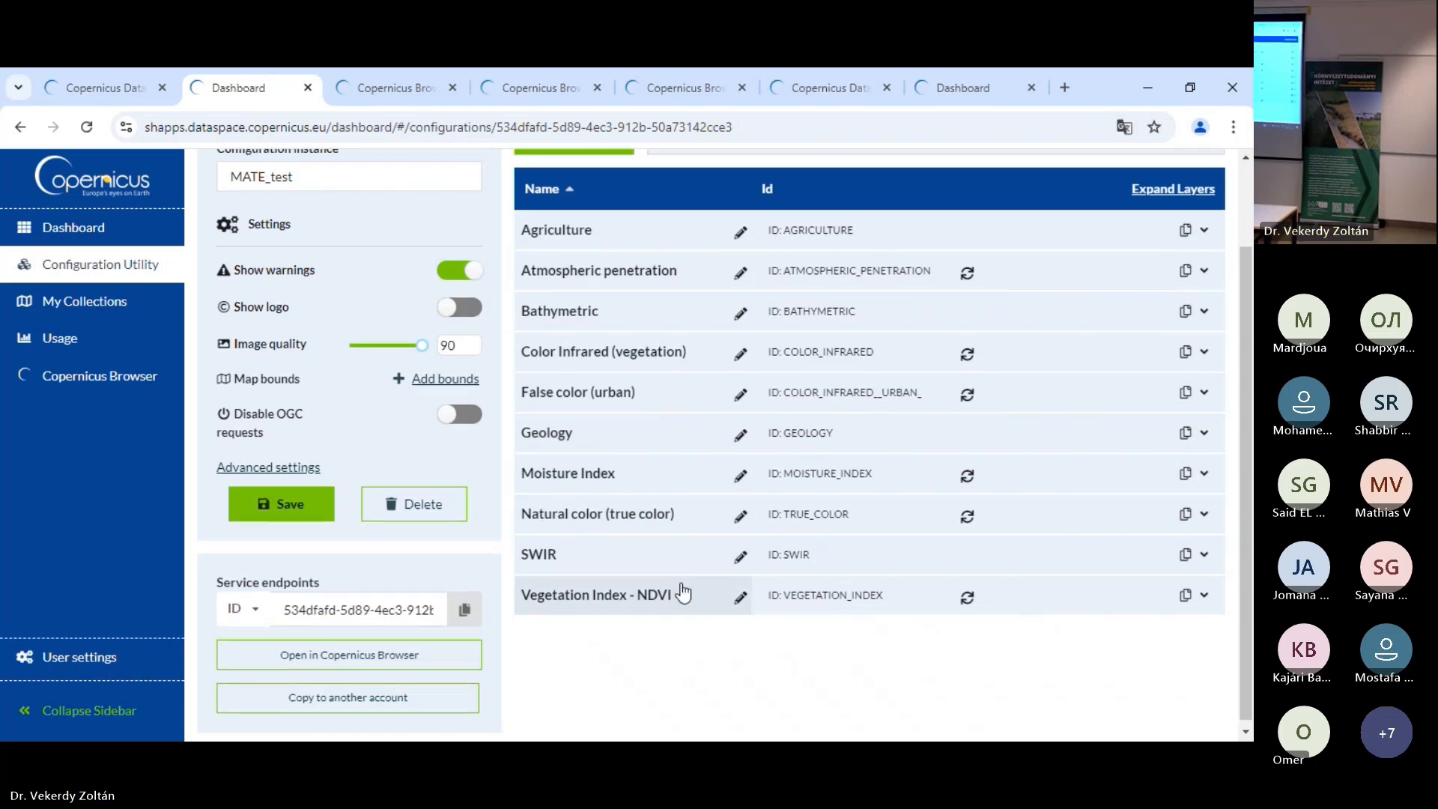
Start a new layer in MATE_test named Green City with Sentinel-2 - L2A as its source
{"action": "scroll", "coordinate": [681, 591], "scroll_direction": "up", "scroll_amount": 2}
{"action": "left_click", "coordinate": [573, 246]}
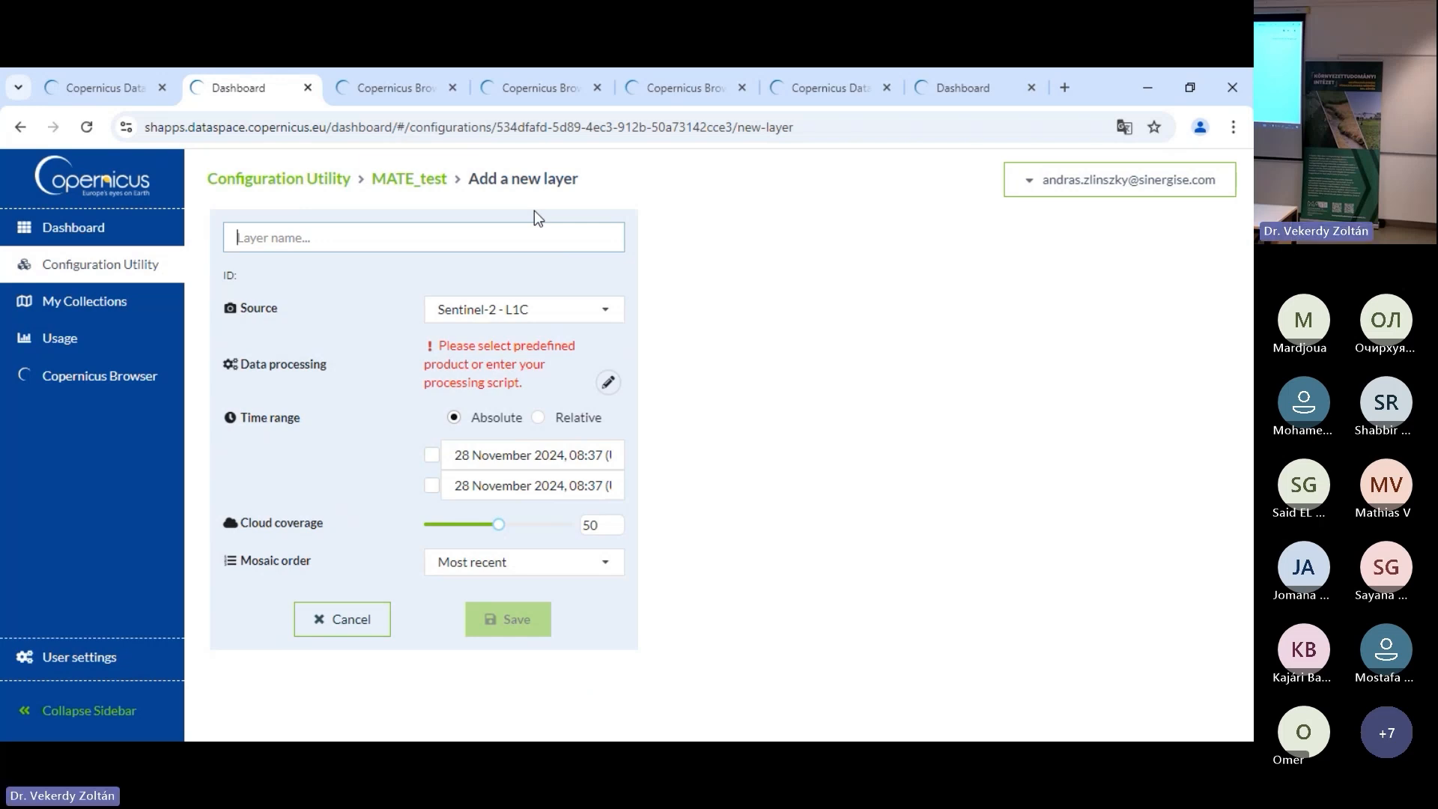
{"action": "type", "text": "Green Cit"}
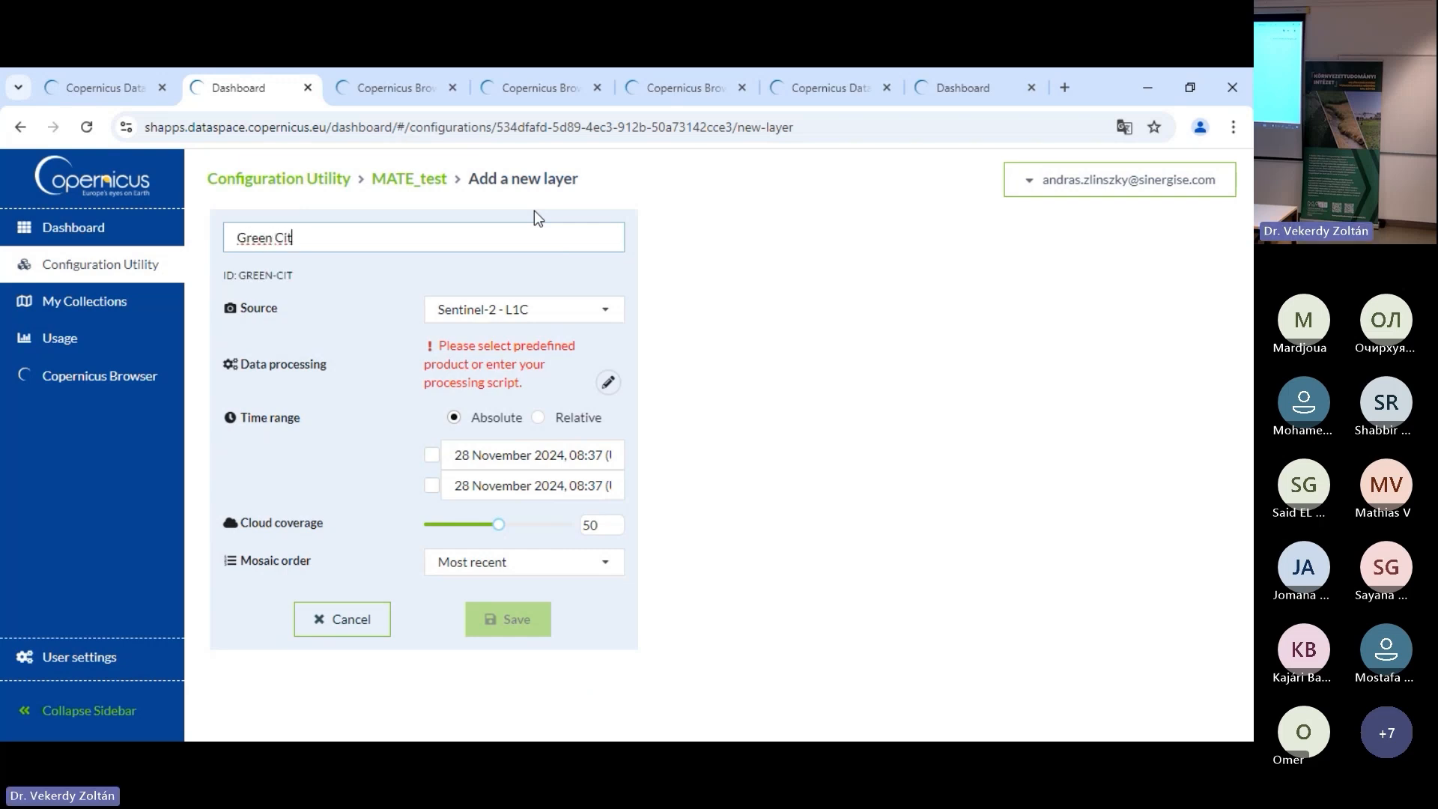
{"action": "type", "text": "y"}
{"action": "left_click", "coordinate": [604, 313]}
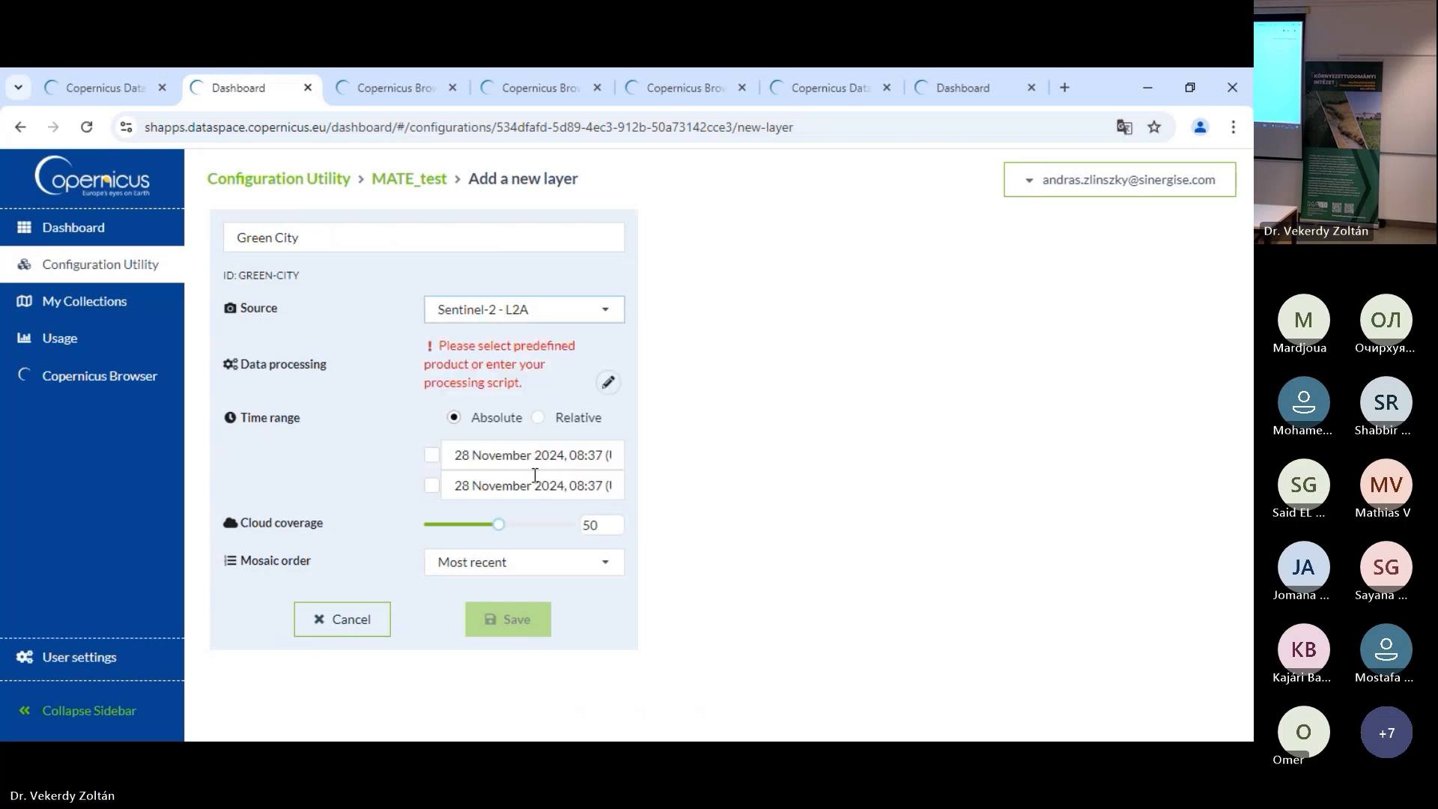
{"action": "left_click", "coordinate": [534, 479]}
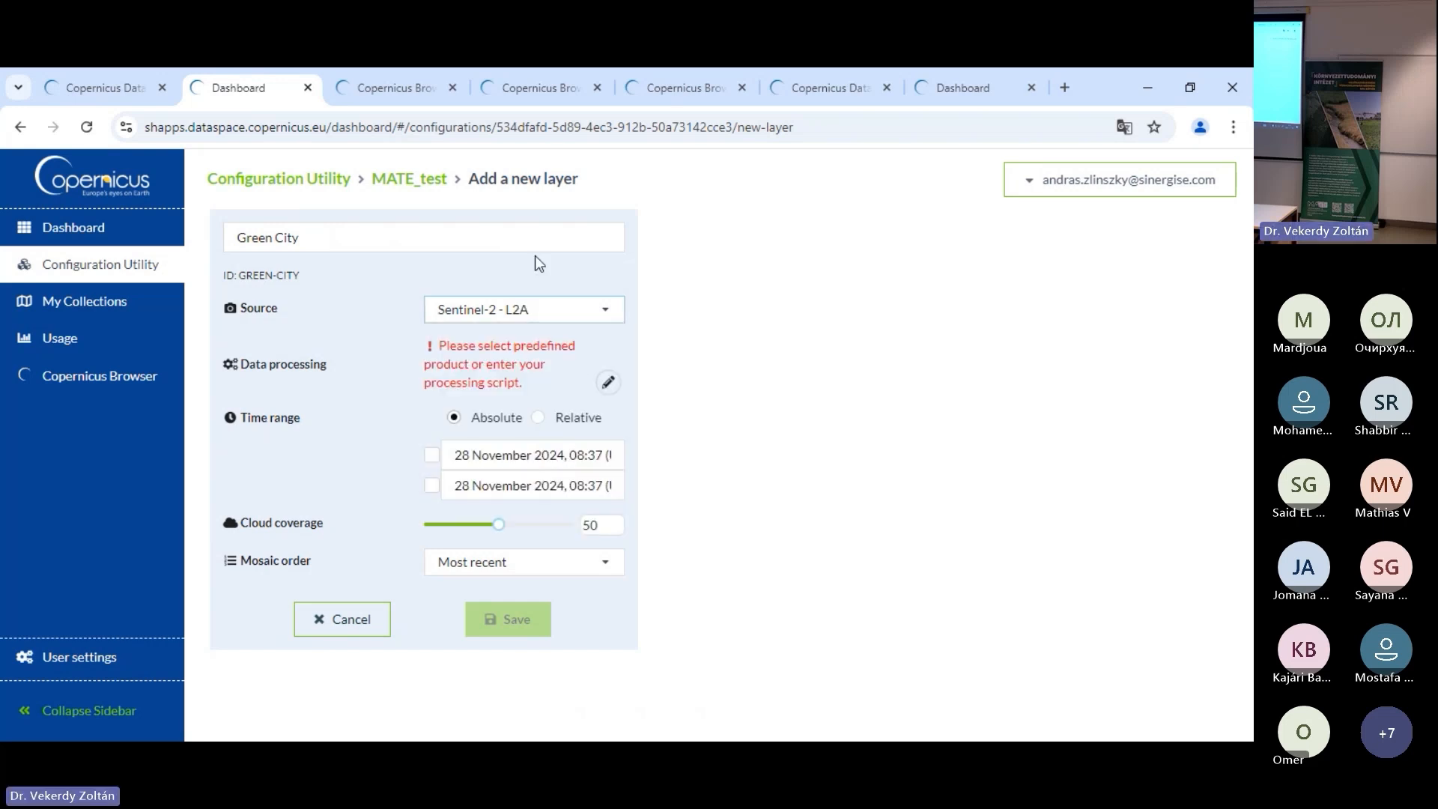
From the layer's data processing editor, go to the custom scripts repository and find the Sentinel-2 Green City Script by searching for "green"
{"action": "left_click", "coordinate": [608, 385]}
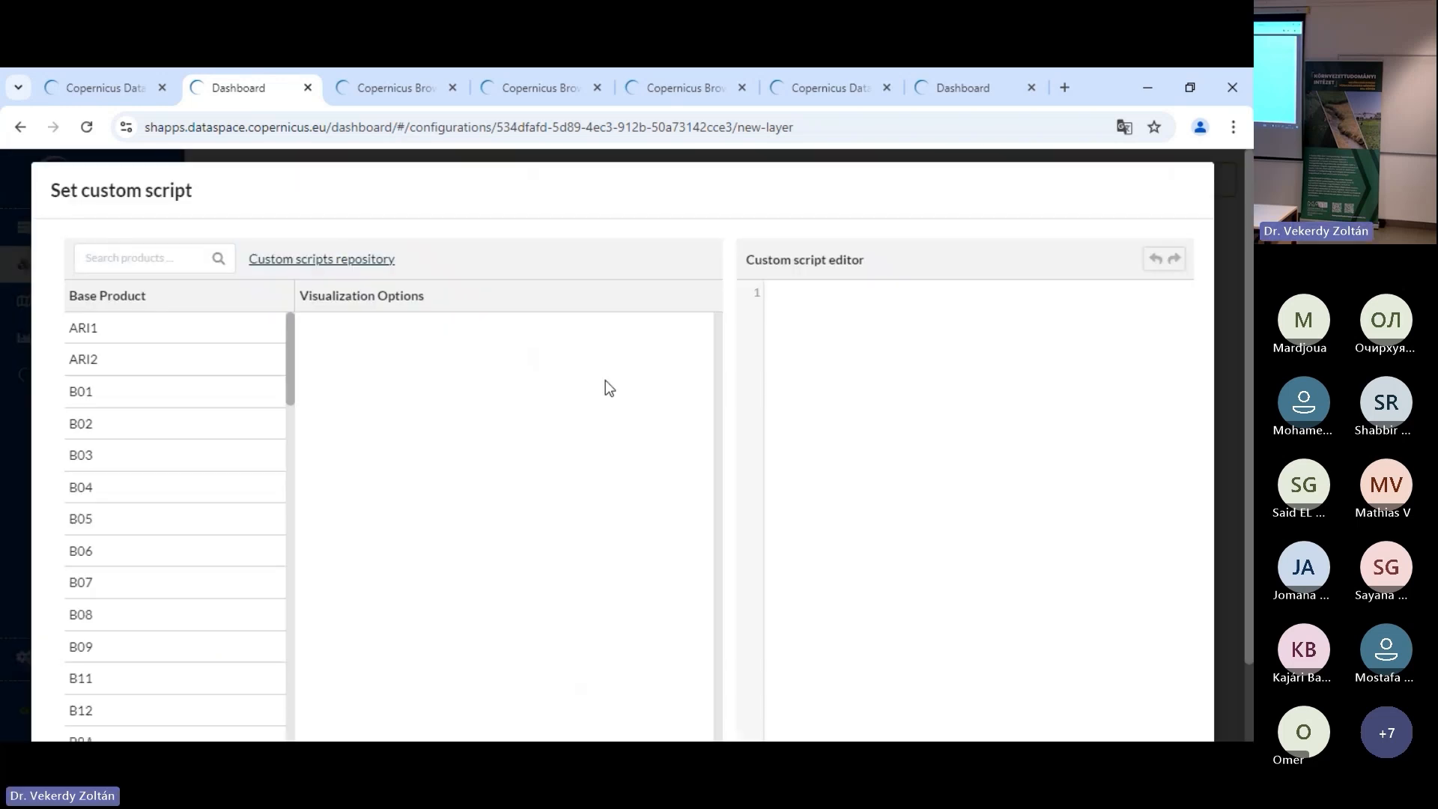
{"action": "left_click", "coordinate": [331, 264]}
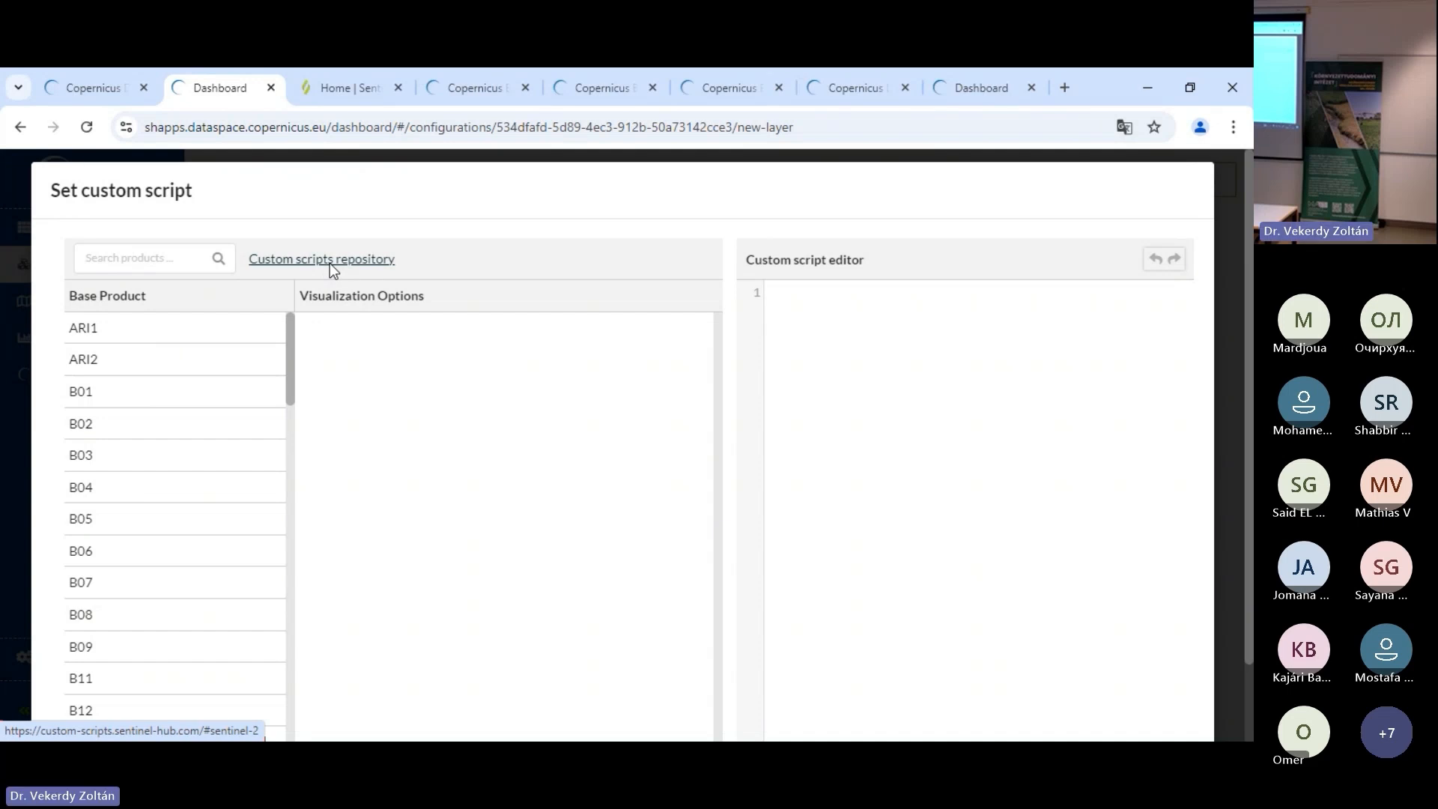
{"action": "left_click", "coordinate": [354, 86]}
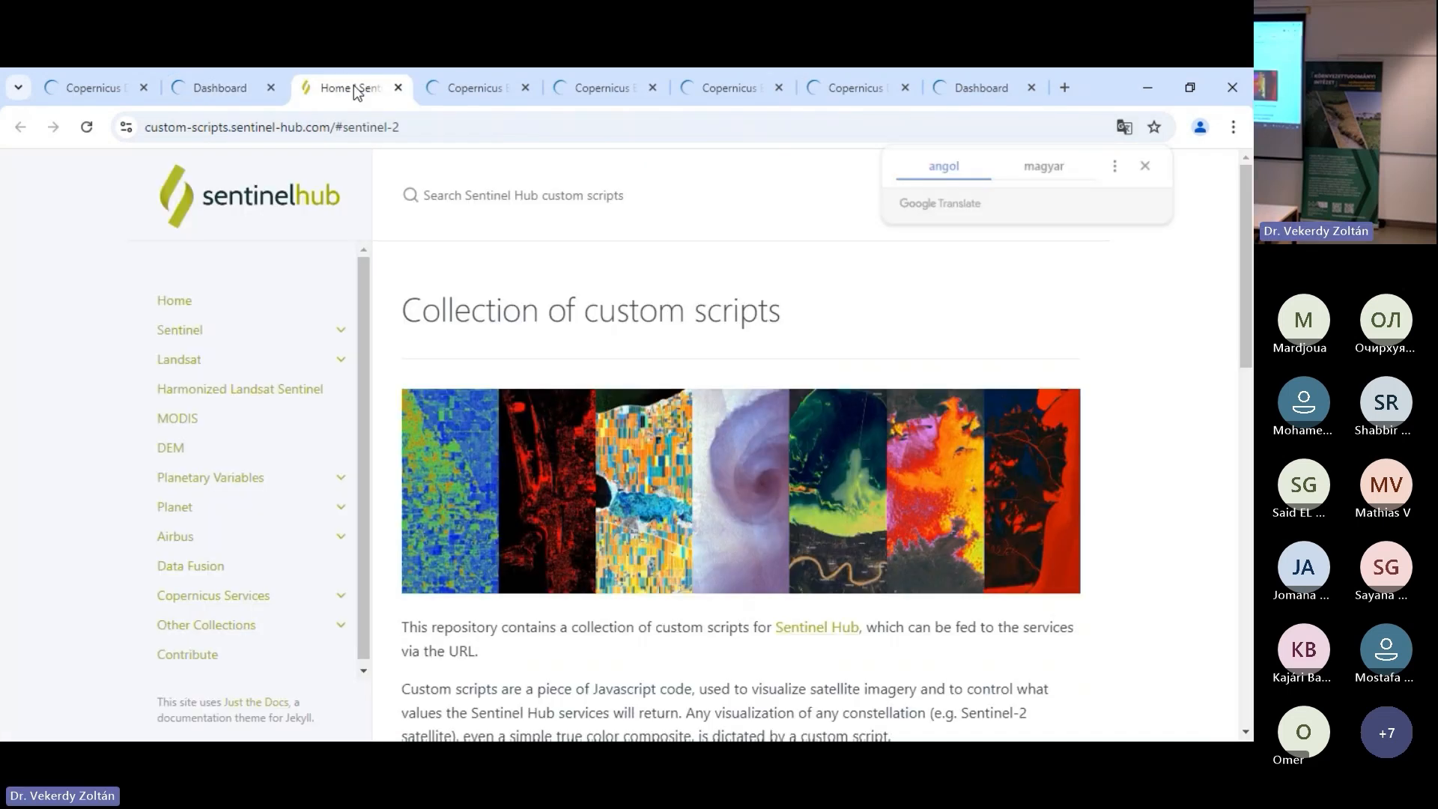
{"action": "key", "text": "ctrl+k"}
{"action": "type", "text": "green"}
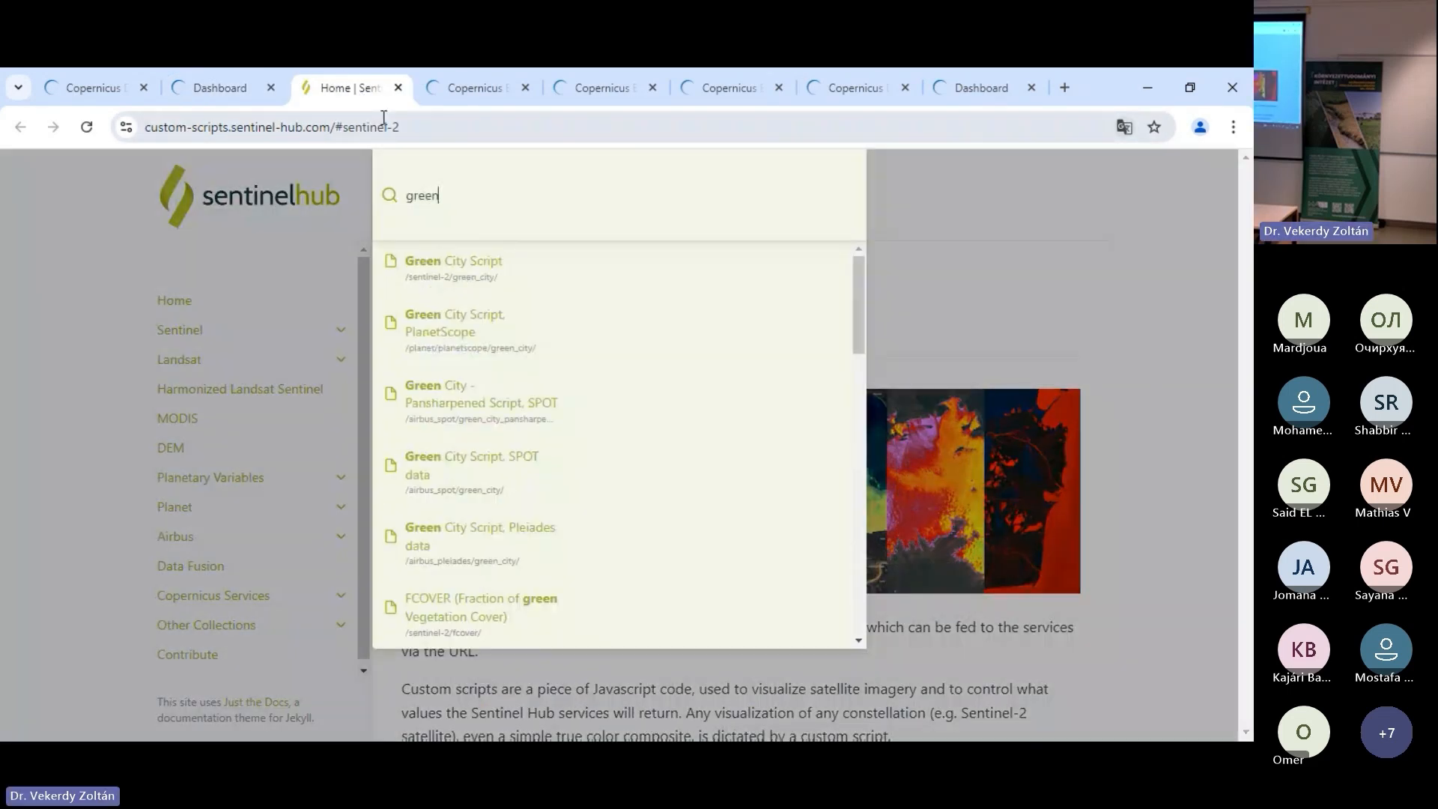
{"action": "left_click", "coordinate": [469, 268]}
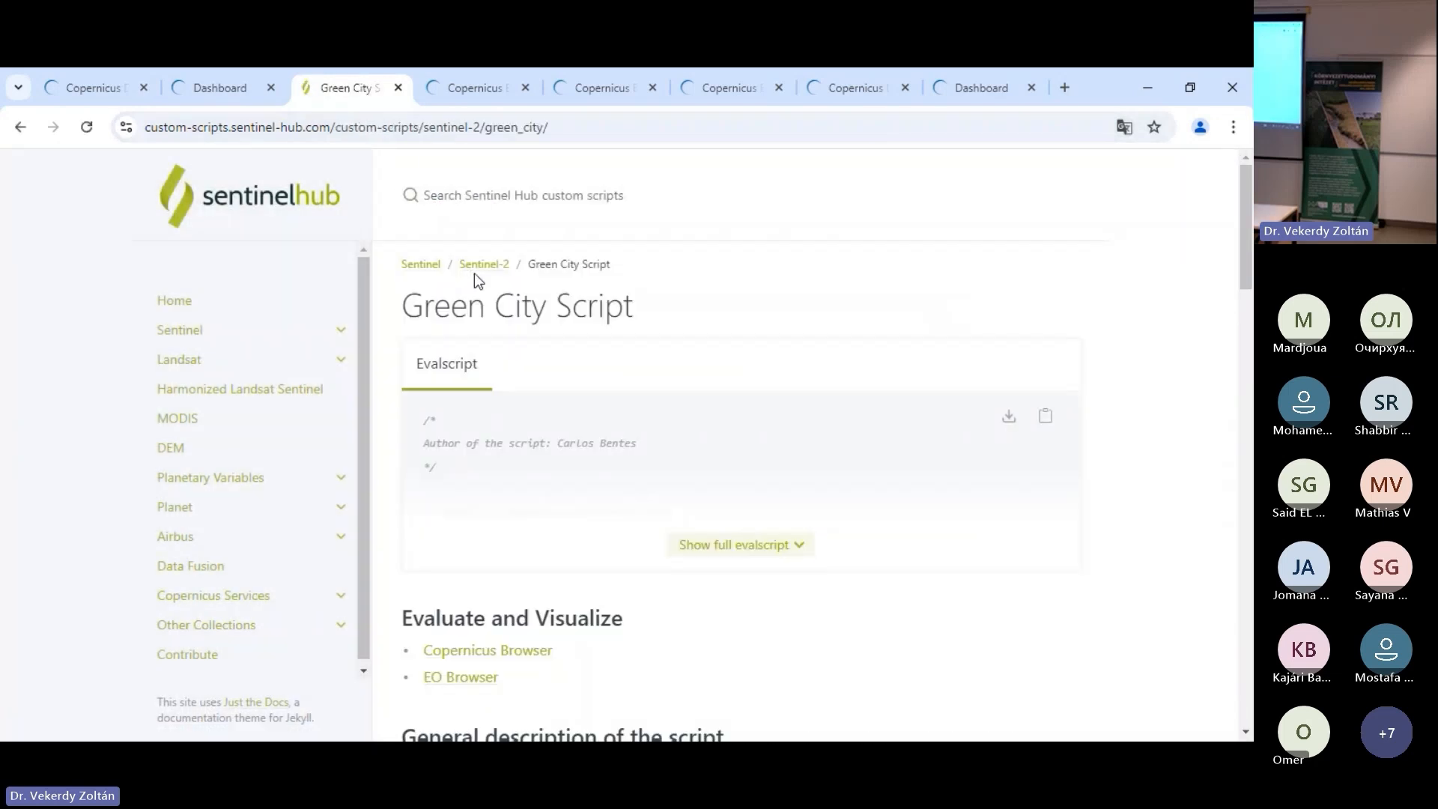
Expand the full Green City evalscript, review its code and copy it to the clipboard
{"action": "left_click", "coordinate": [731, 552]}
{"action": "scroll", "coordinate": [741, 547], "scroll_direction": "down", "scroll_amount": 3}
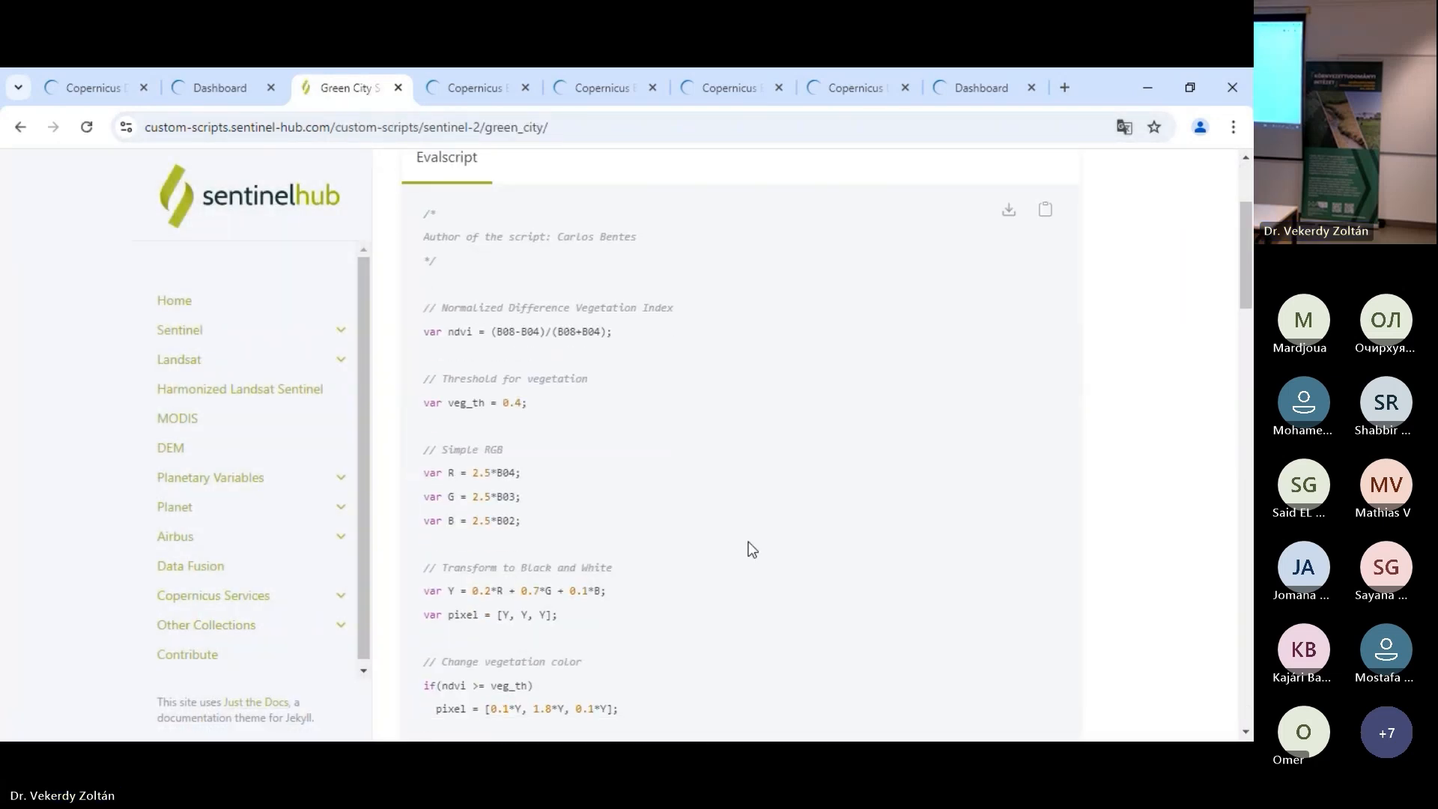
{"action": "scroll", "coordinate": [748, 542], "scroll_direction": "down", "scroll_amount": 1}
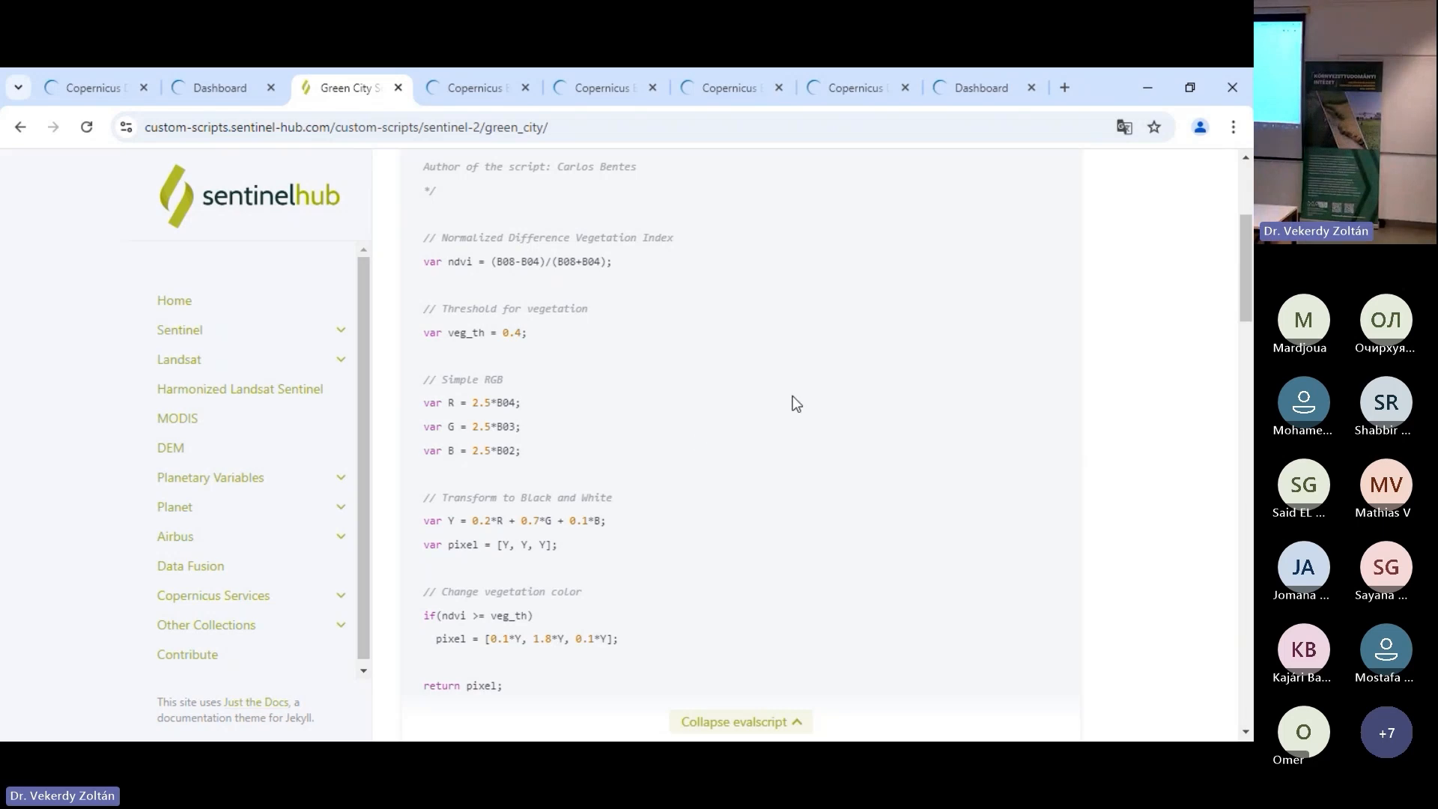
{"action": "scroll", "coordinate": [949, 313], "scroll_direction": "up", "scroll_amount": 2}
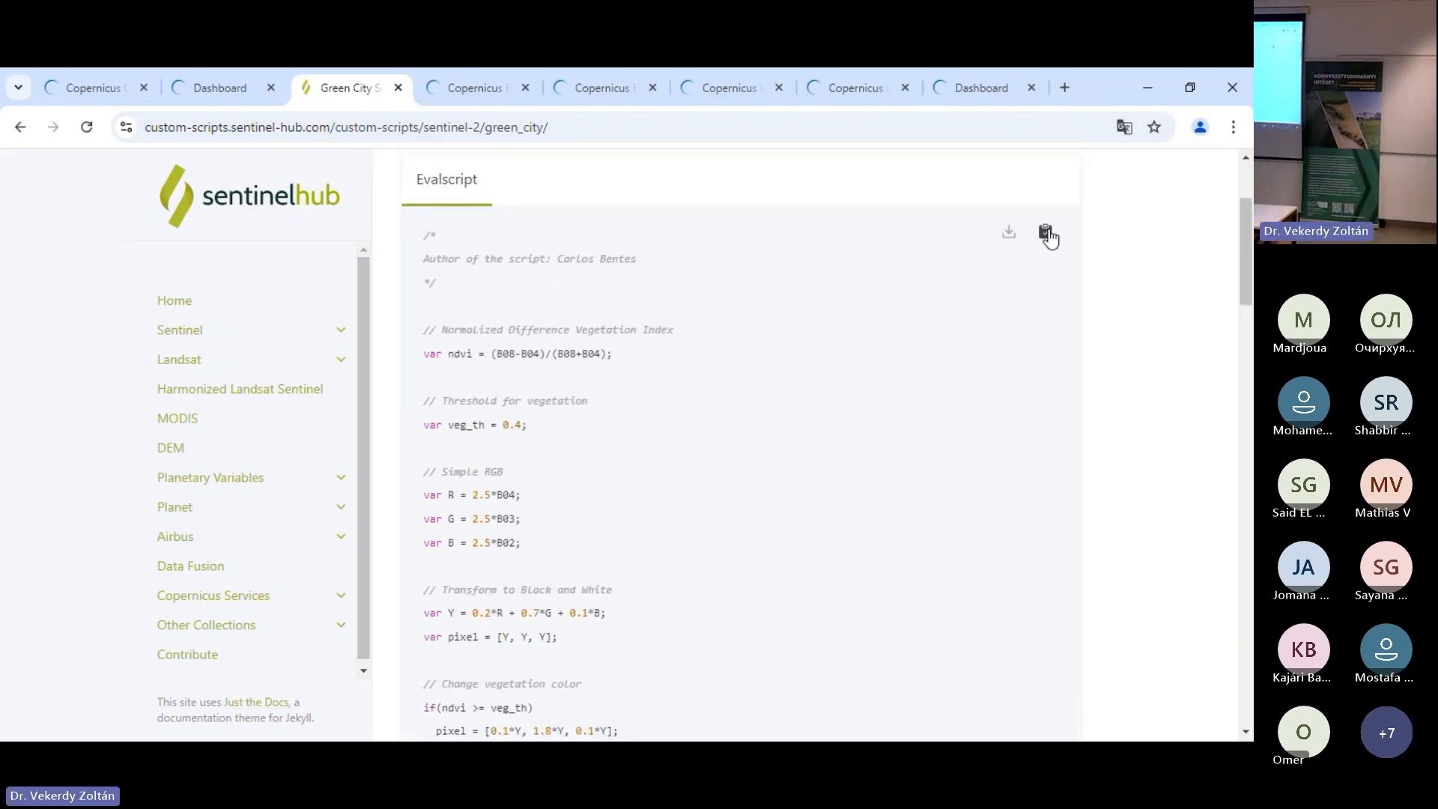
{"action": "left_click", "coordinate": [1045, 234]}
Back in the dashboard, set the copied evalscript as the layer's custom script and save the Green City layer
{"action": "left_click", "coordinate": [224, 90]}
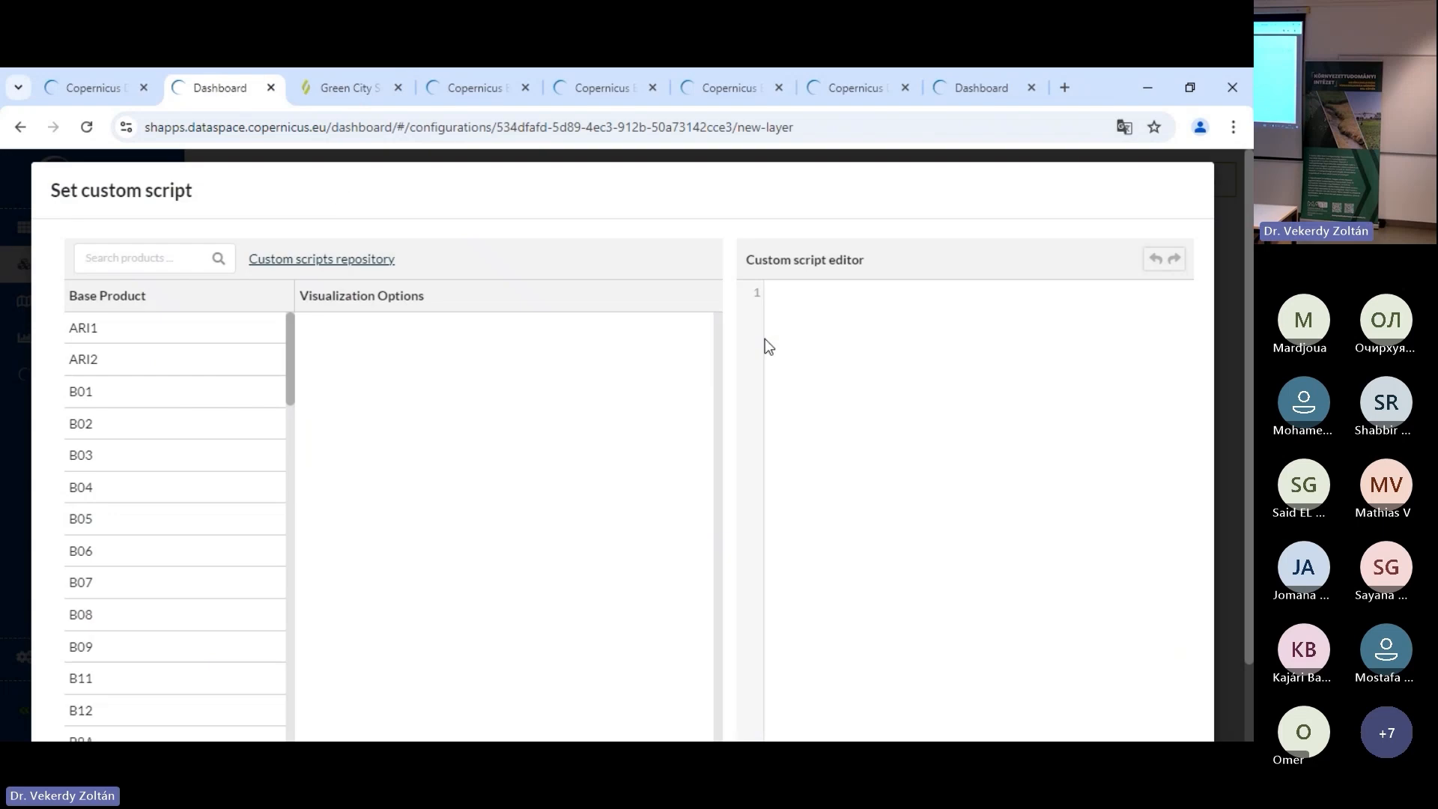
{"action": "left_click", "coordinate": [810, 289]}
{"action": "key", "text": "ctrl+v"}
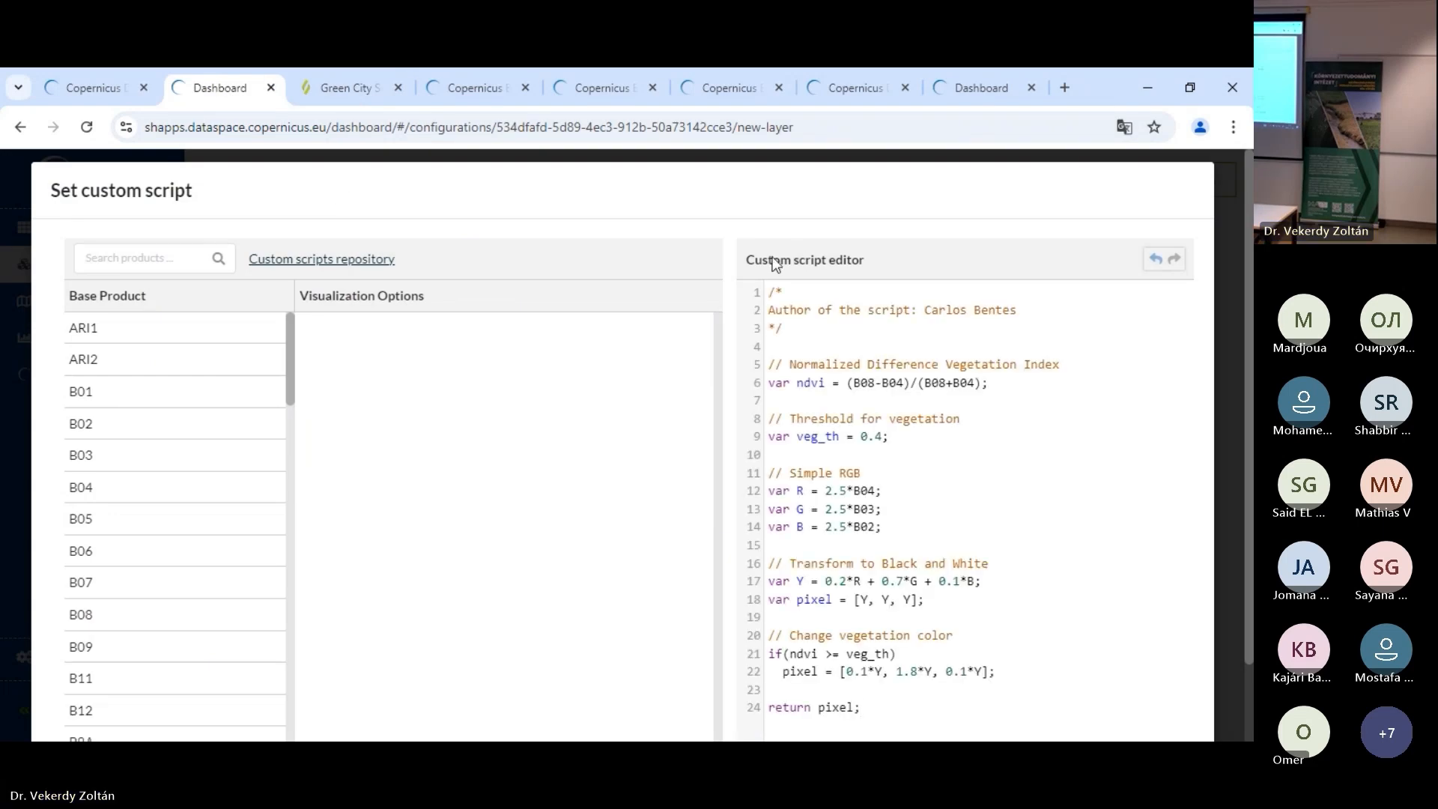
{"action": "scroll", "coordinate": [981, 451], "scroll_direction": "down", "scroll_amount": 1}
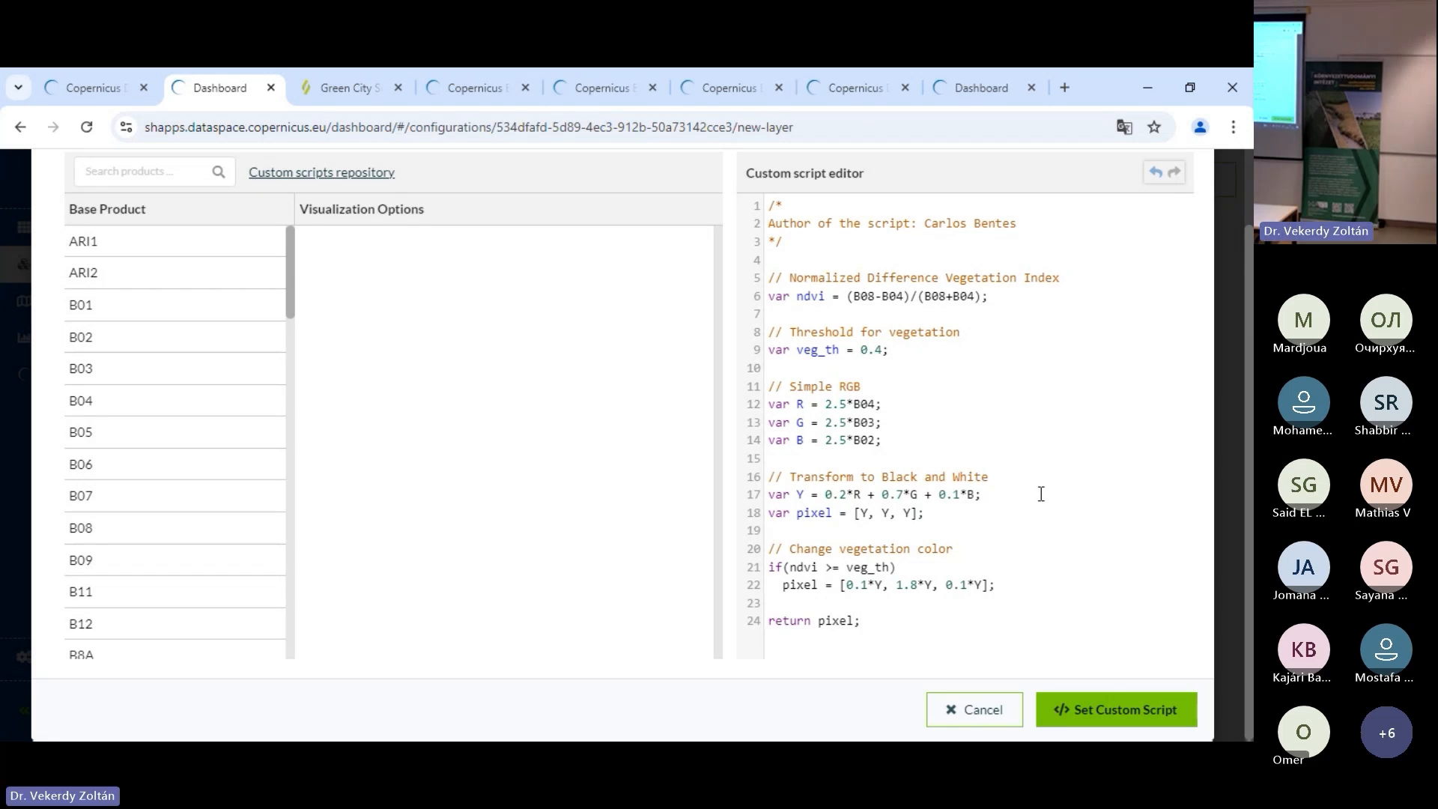
{"action": "left_click", "coordinate": [1112, 711]}
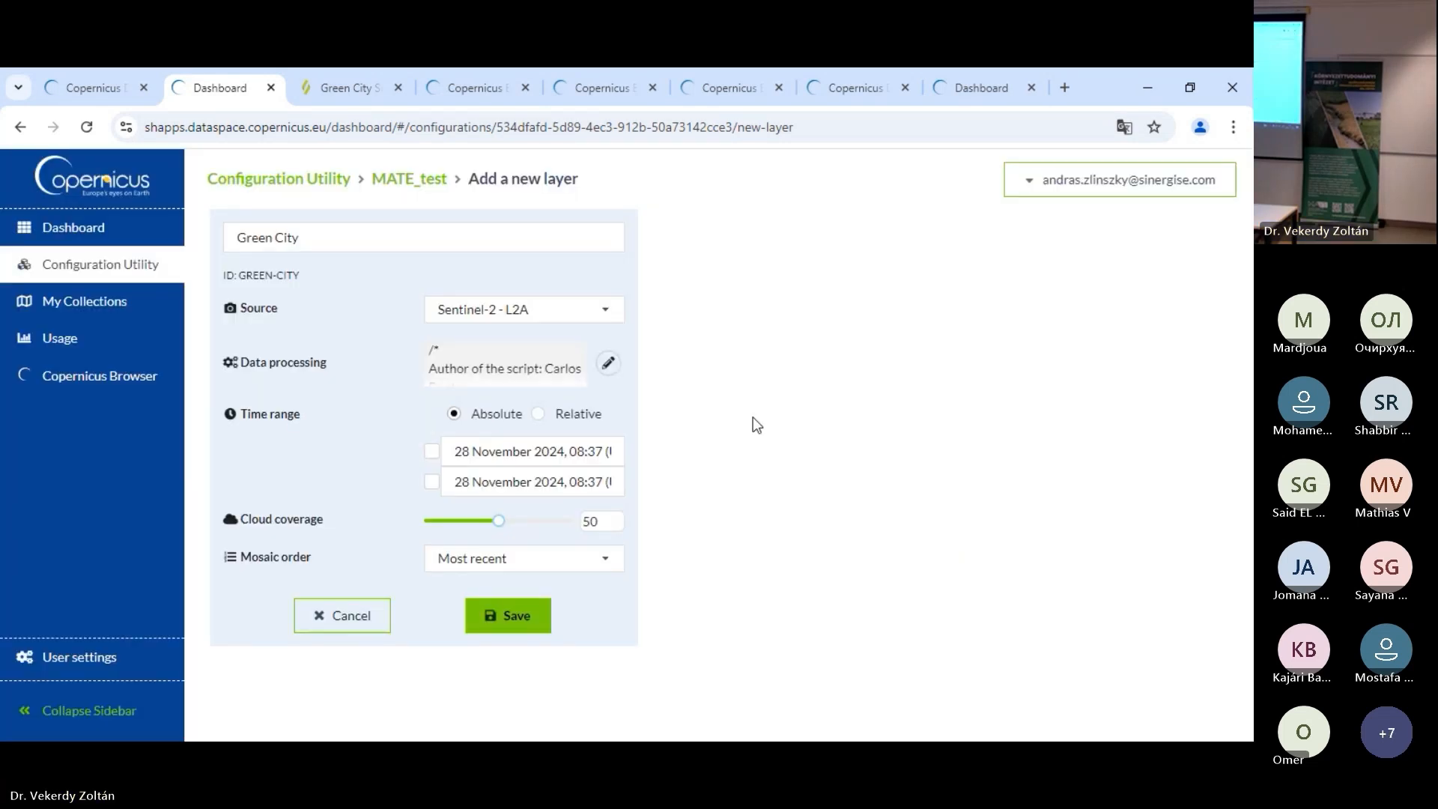
{"action": "left_click", "coordinate": [515, 625]}
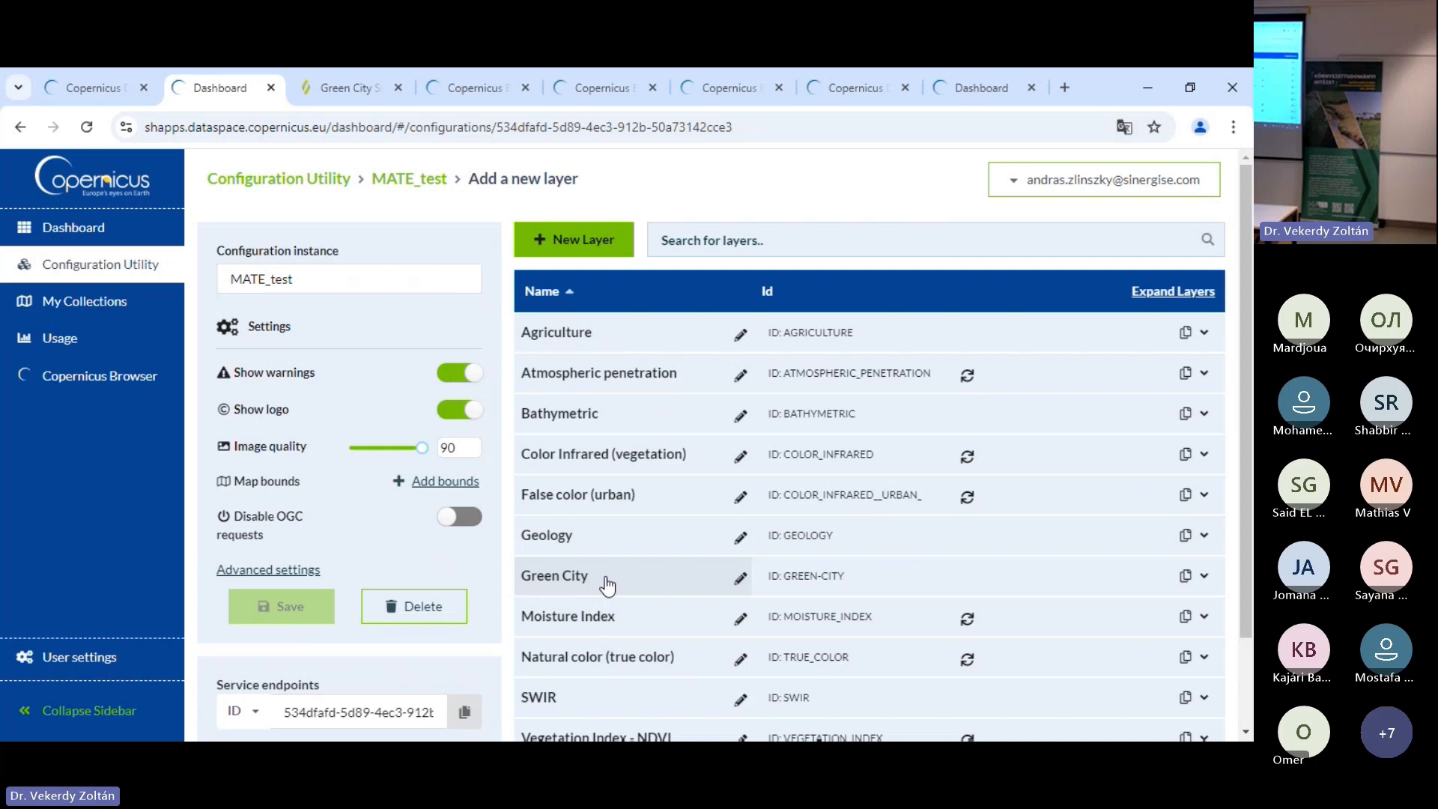
{"action": "scroll", "coordinate": [645, 482], "scroll_direction": "down", "scroll_amount": 2}
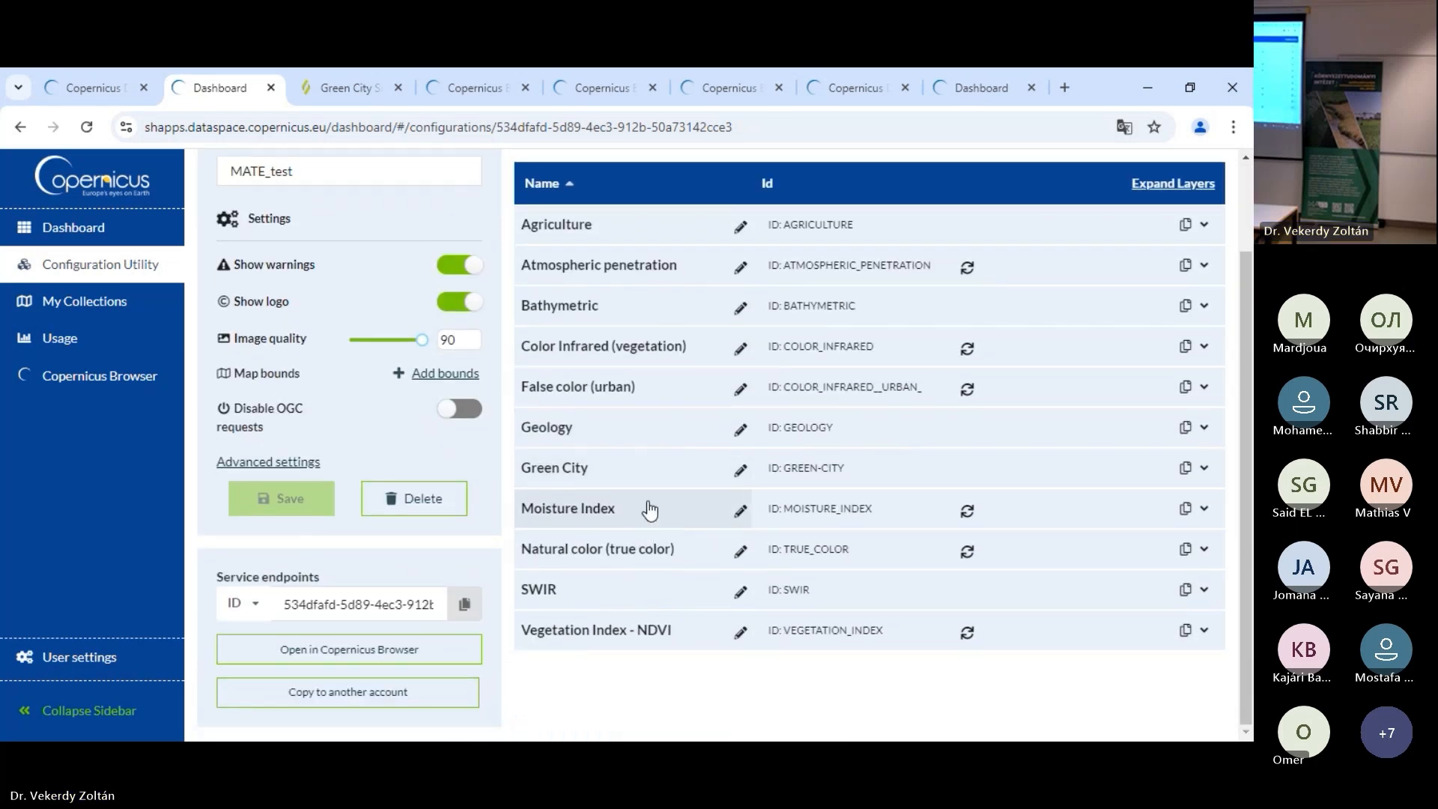
Open the MATE_test configuration in Copernicus Browser and select MATE_test among the user configurations
{"action": "left_click", "coordinate": [345, 651]}
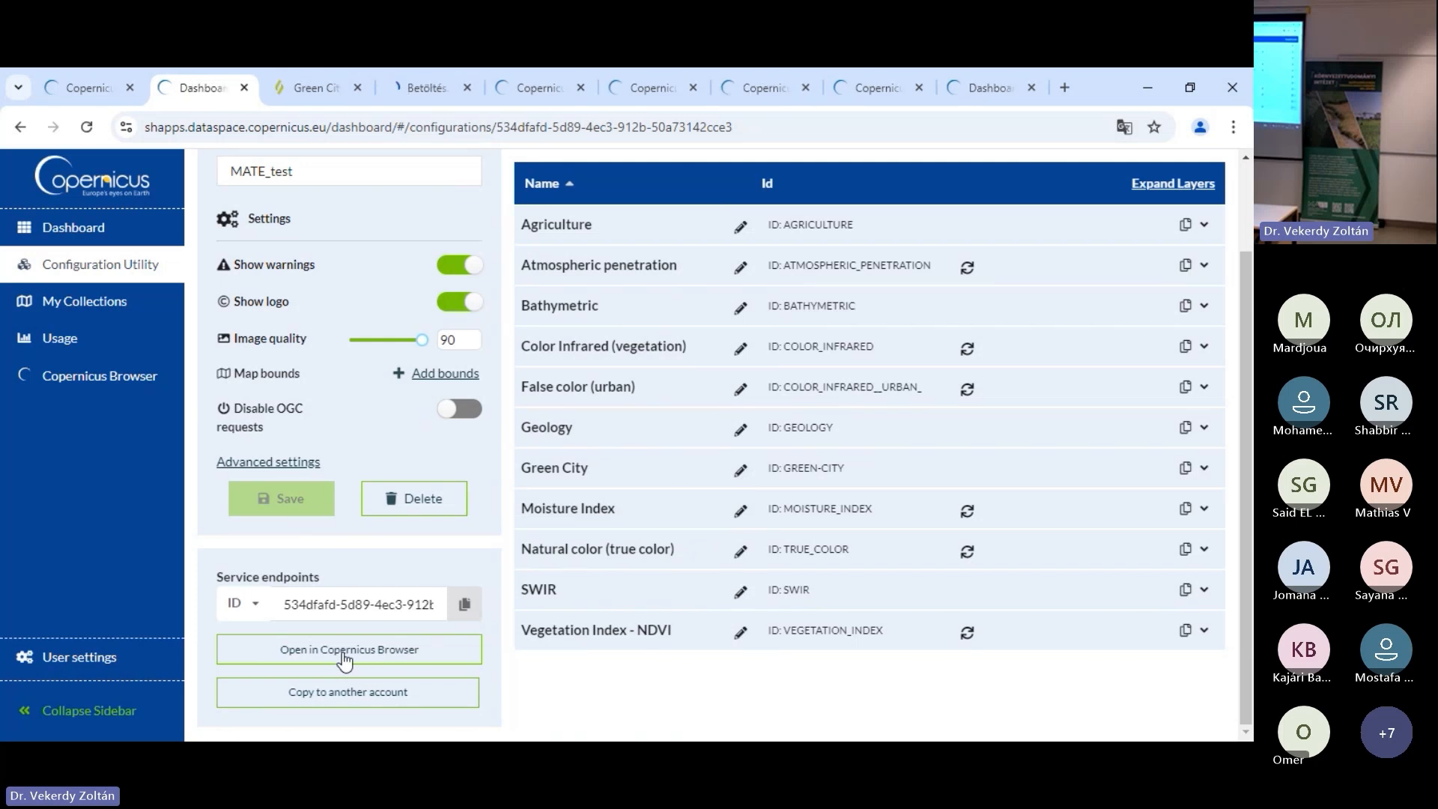
{"action": "left_click", "coordinate": [431, 88]}
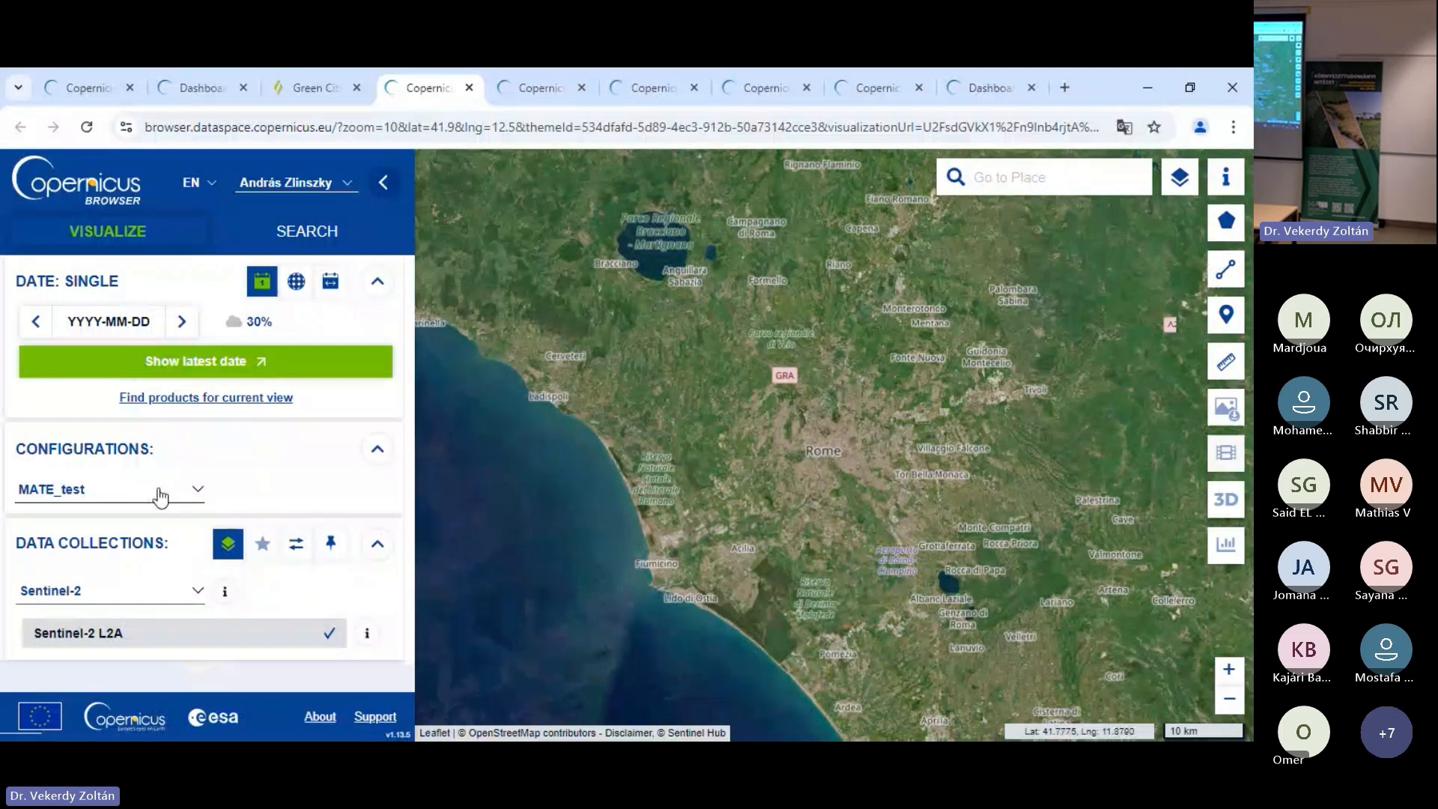
{"action": "left_click", "coordinate": [197, 490]}
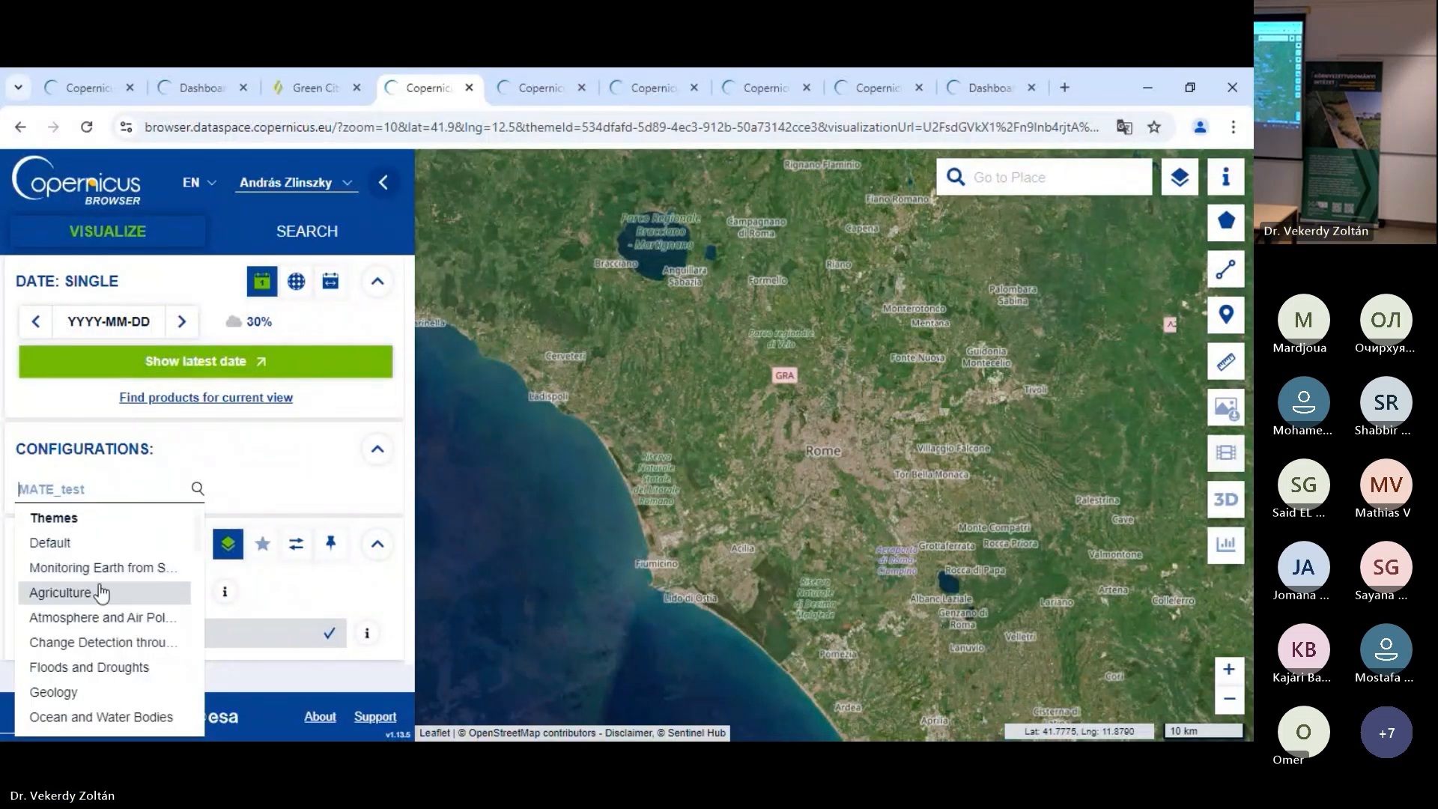
{"action": "scroll", "coordinate": [101, 592], "scroll_direction": "down", "scroll_amount": 4}
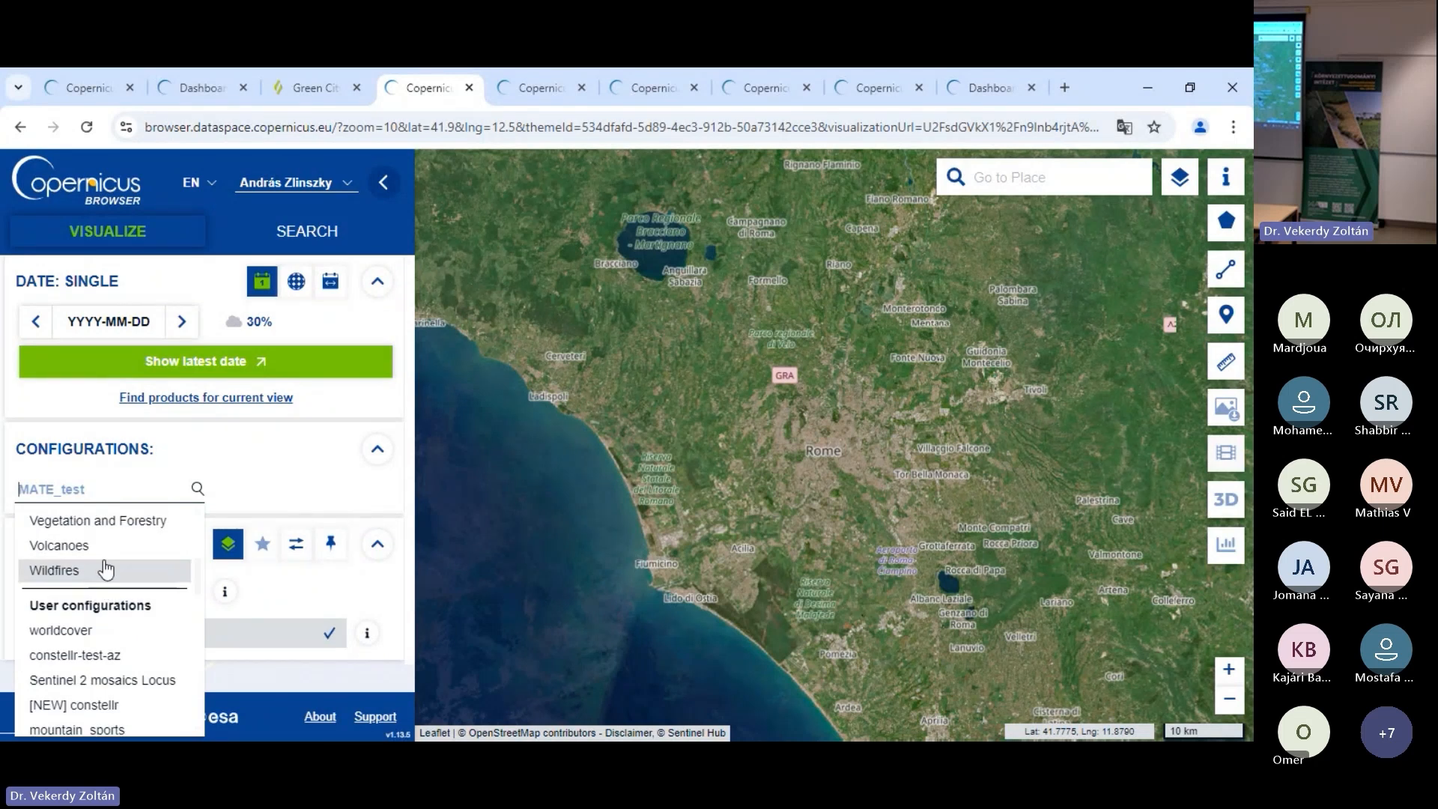
{"action": "scroll", "coordinate": [106, 570], "scroll_direction": "up", "scroll_amount": 4}
{"action": "scroll", "coordinate": [105, 569], "scroll_direction": "down", "scroll_amount": 10}
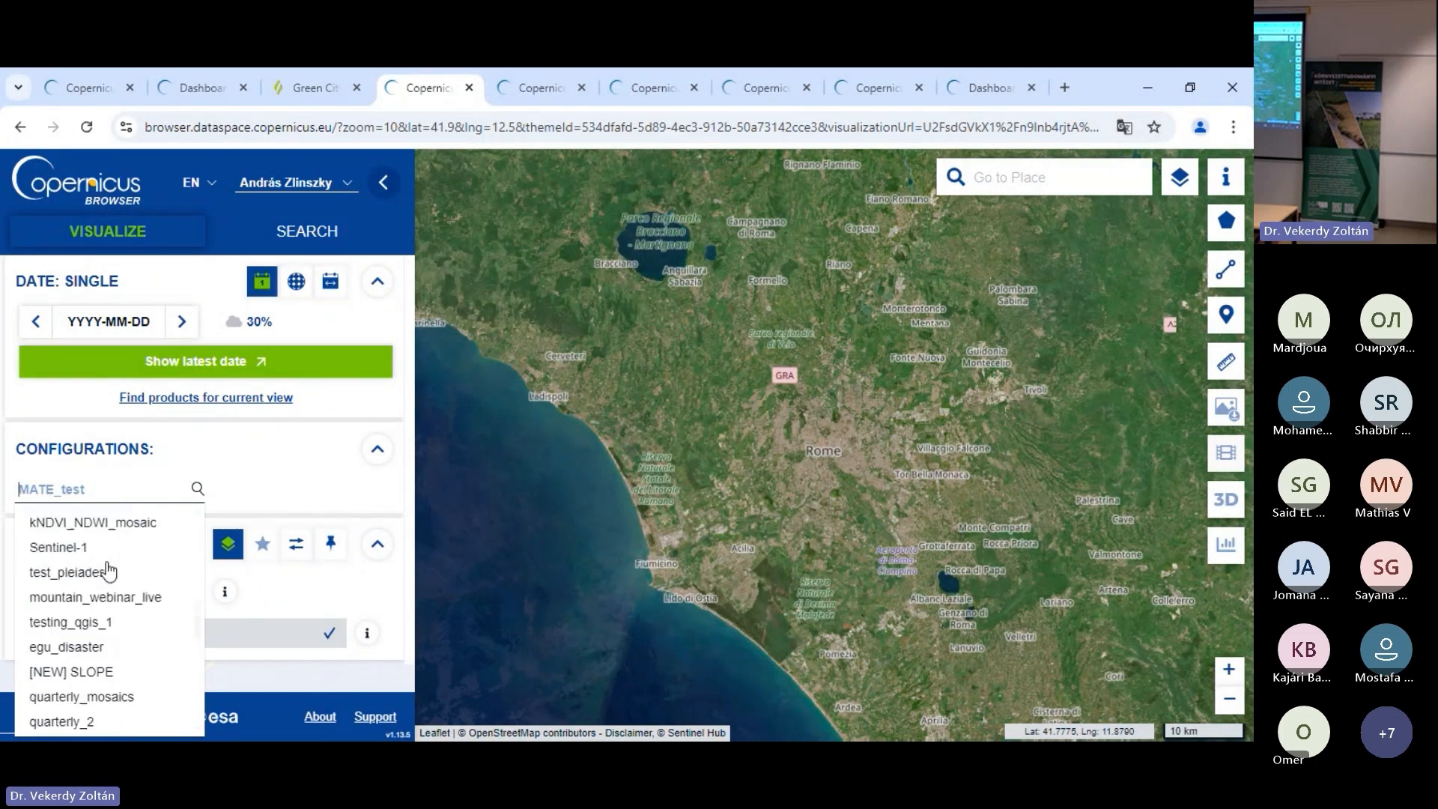
{"action": "scroll", "coordinate": [104, 569], "scroll_direction": "up", "scroll_amount": 1}
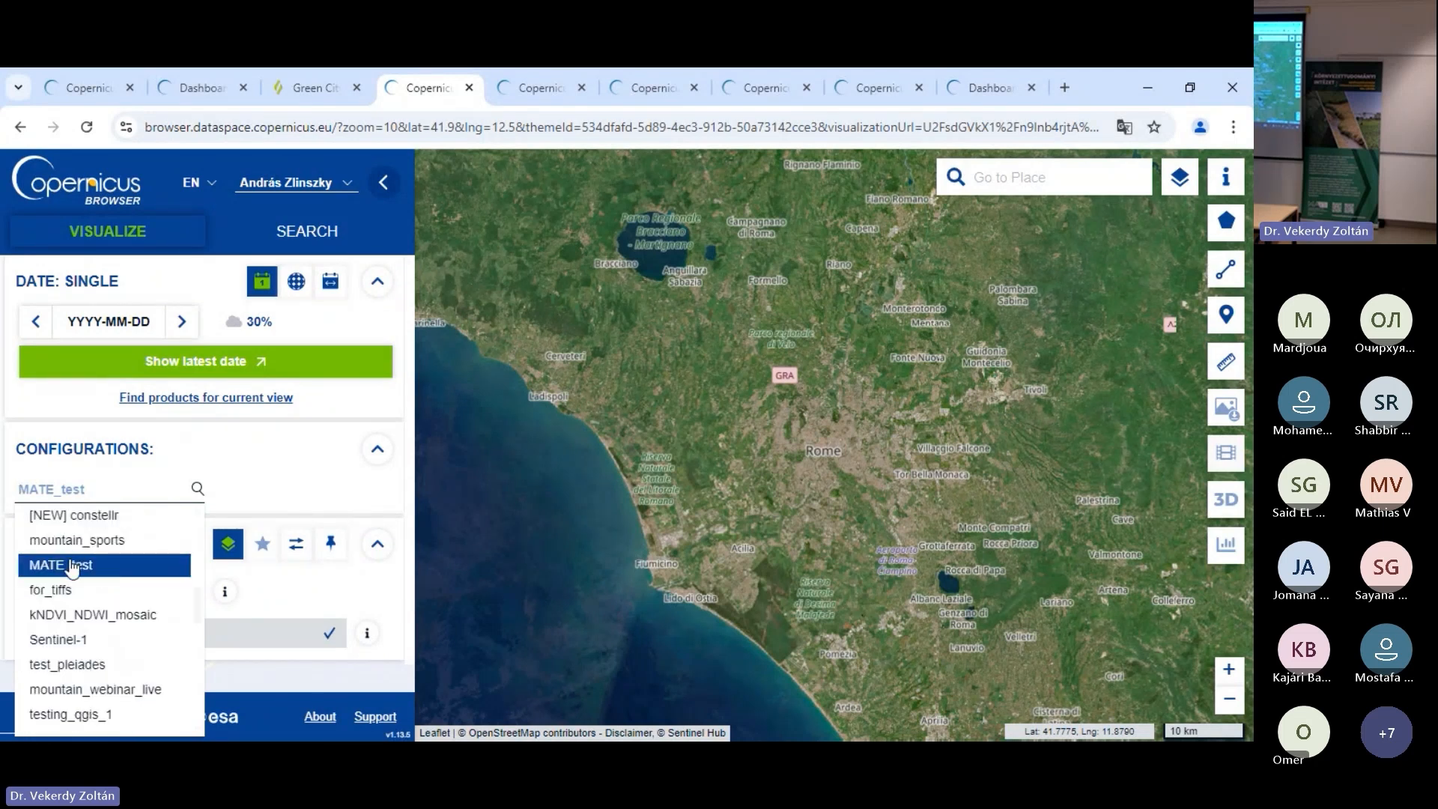
{"action": "left_click", "coordinate": [71, 566]}
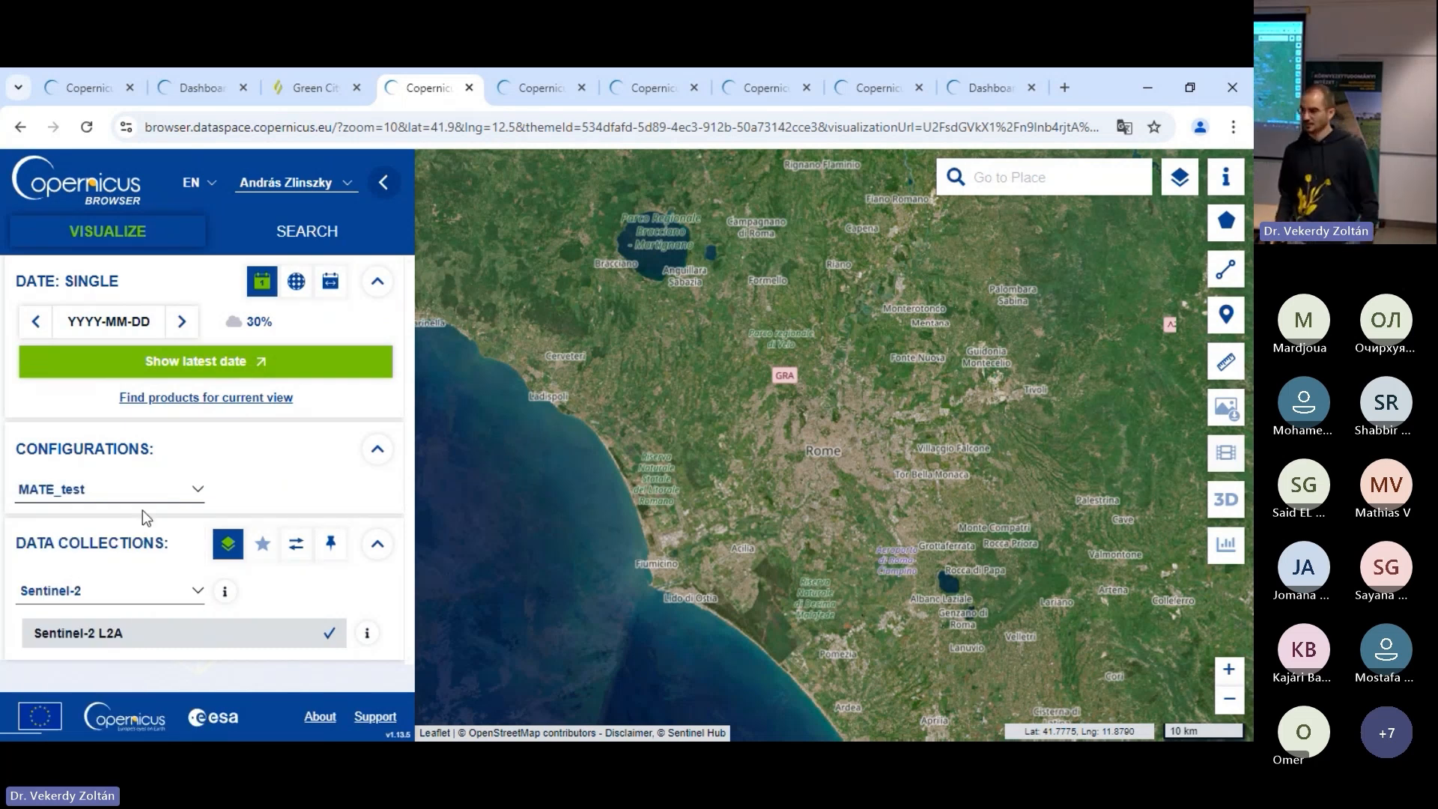
Show the latest available Sentinel-2 L2A imagery over Rome and display it with the Green City layer
{"action": "left_click", "coordinate": [209, 374]}
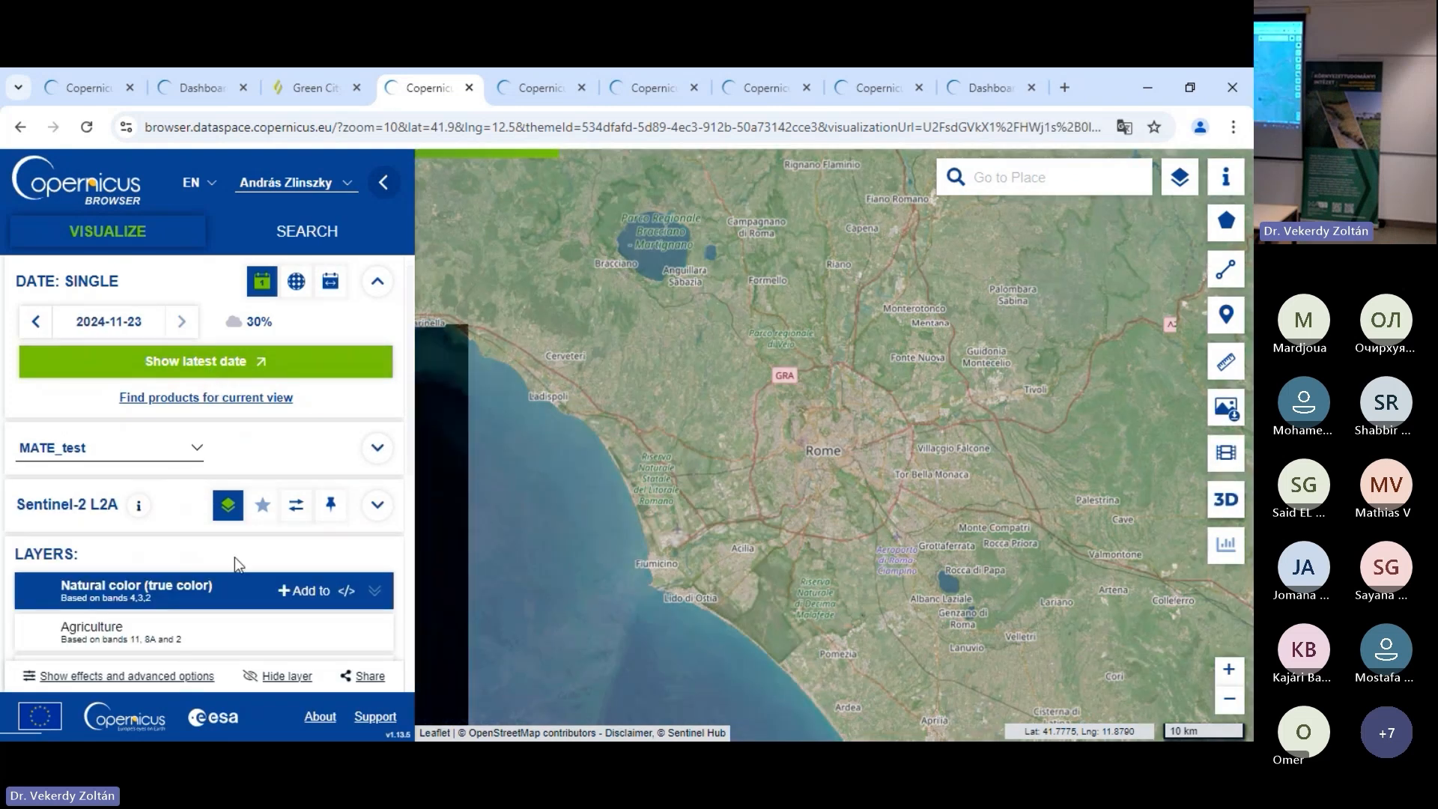
{"action": "scroll", "coordinate": [240, 560], "scroll_direction": "down", "scroll_amount": 1}
{"action": "scroll", "coordinate": [248, 563], "scroll_direction": "down", "scroll_amount": 2}
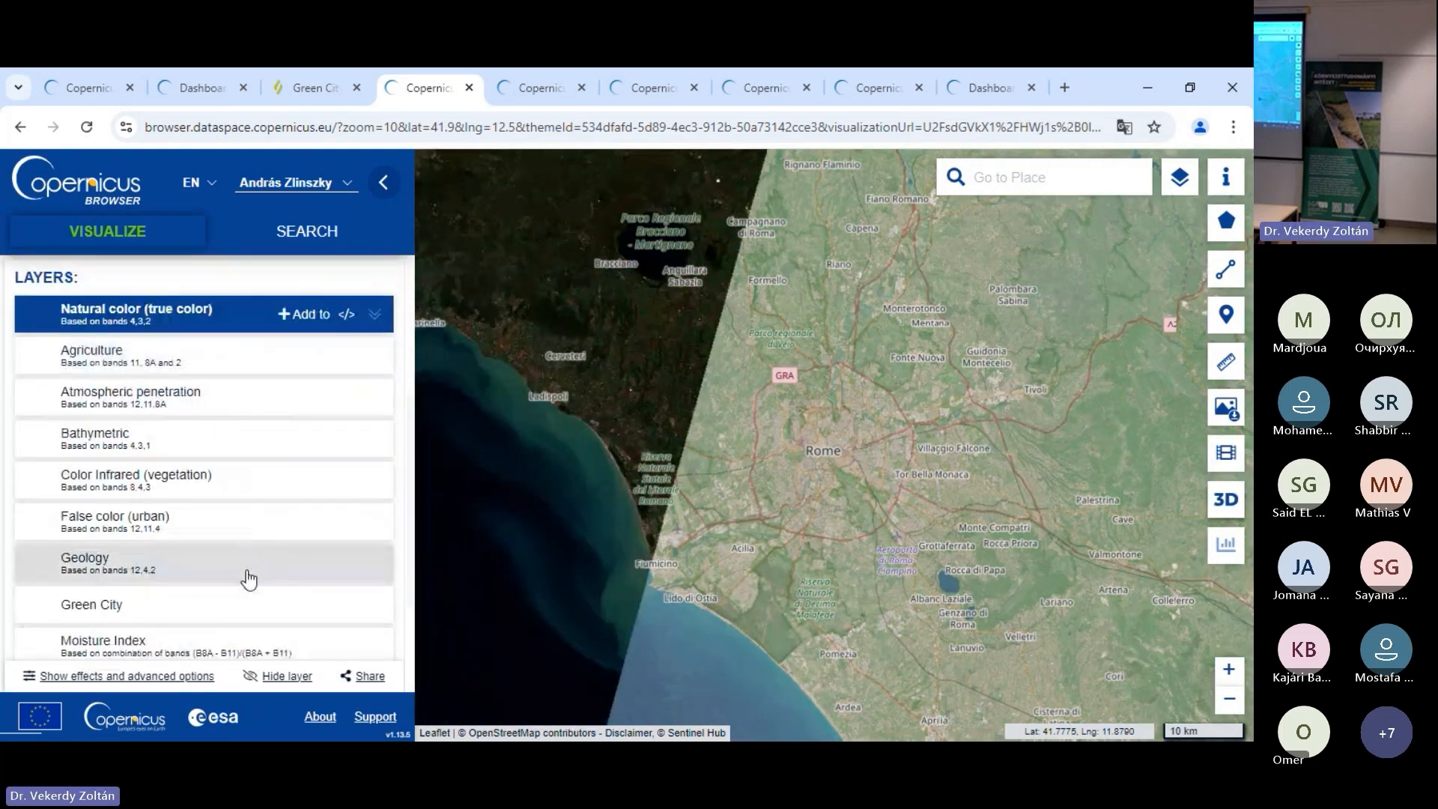
{"action": "left_click", "coordinate": [175, 604]}
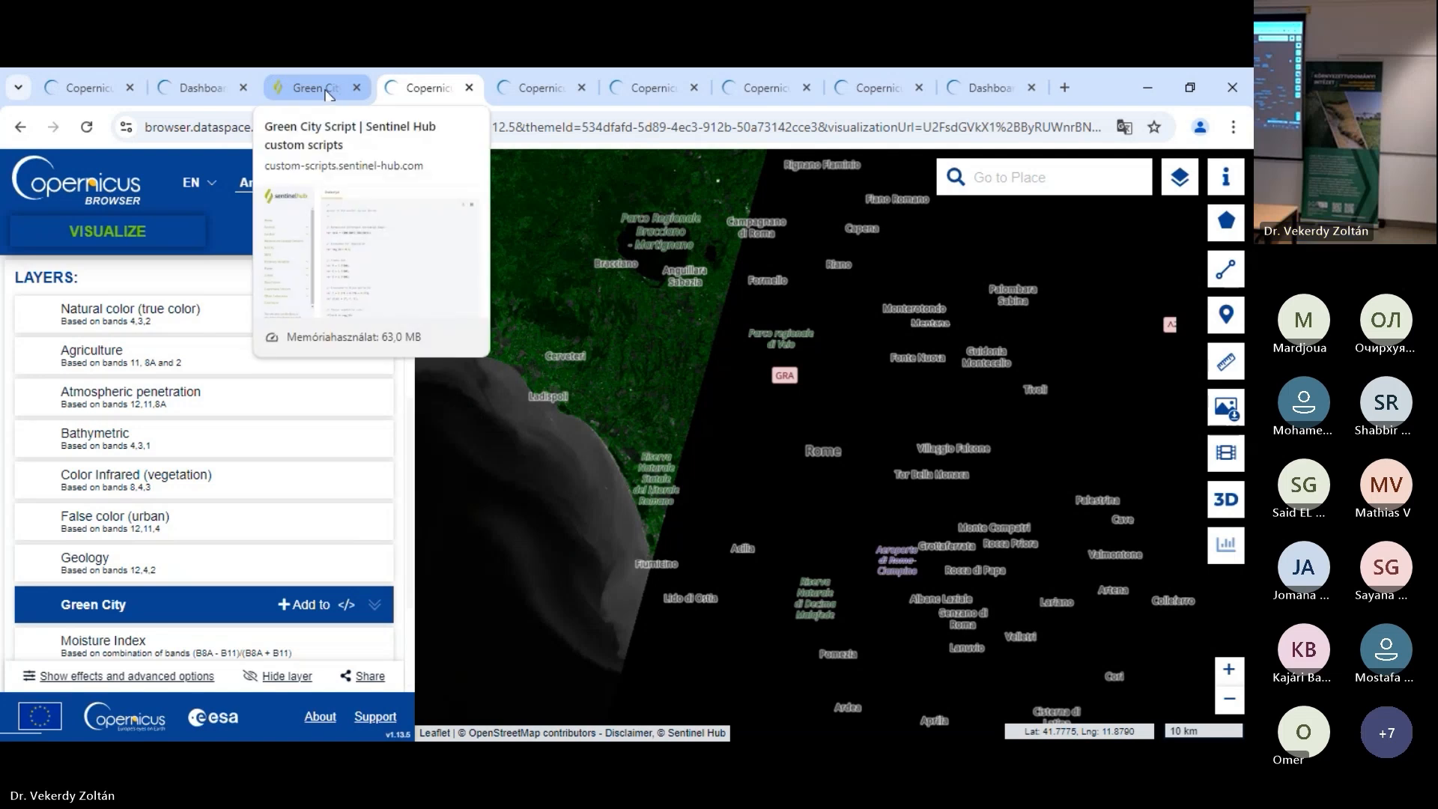
Return to the MATE_test configuration in the dashboard and review its settings, service endpoints and layer list
{"action": "left_click", "coordinate": [172, 96]}
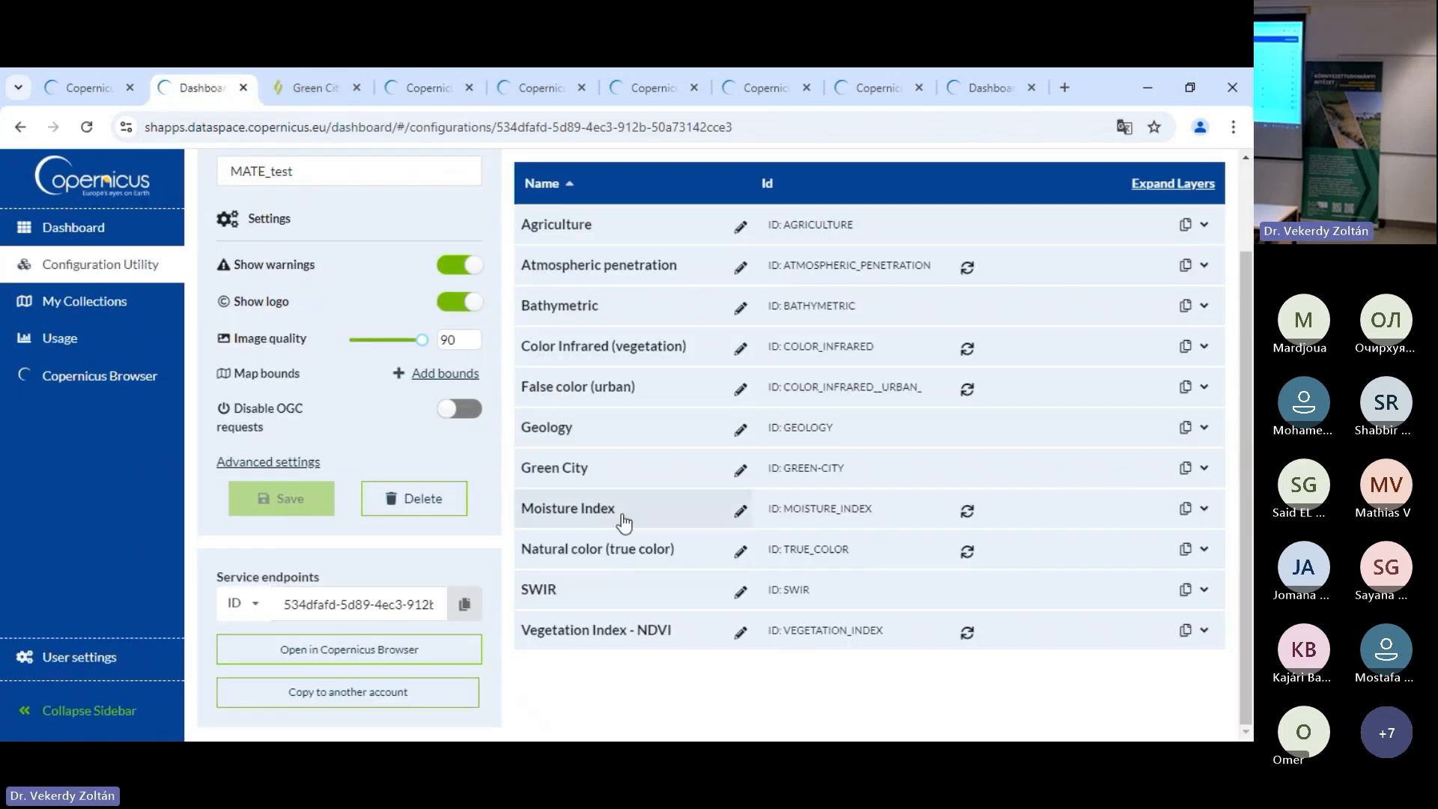
{"action": "scroll", "coordinate": [533, 437], "scroll_direction": "up", "scroll_amount": 2}
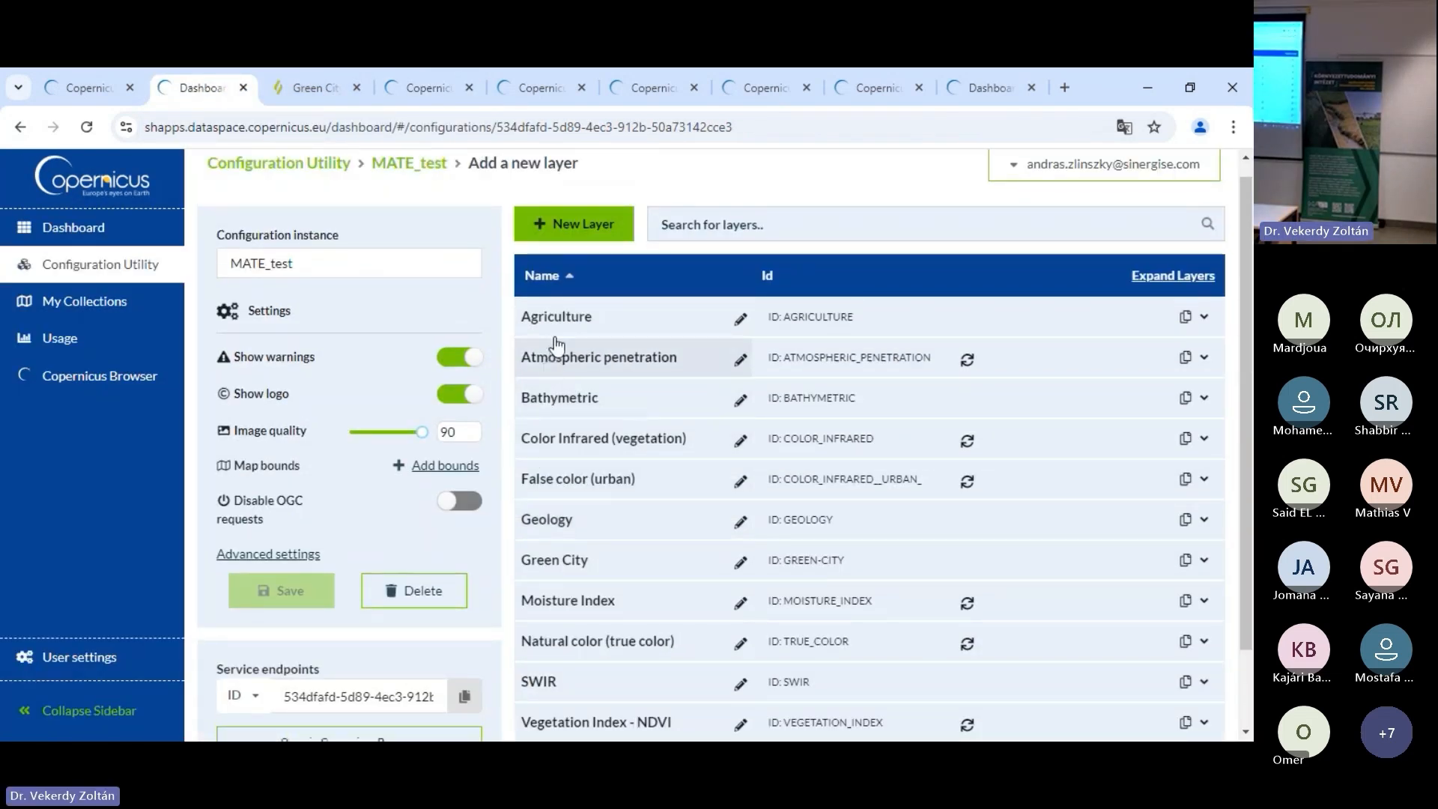
{"action": "scroll", "coordinate": [657, 333], "scroll_direction": "down", "scroll_amount": 2}
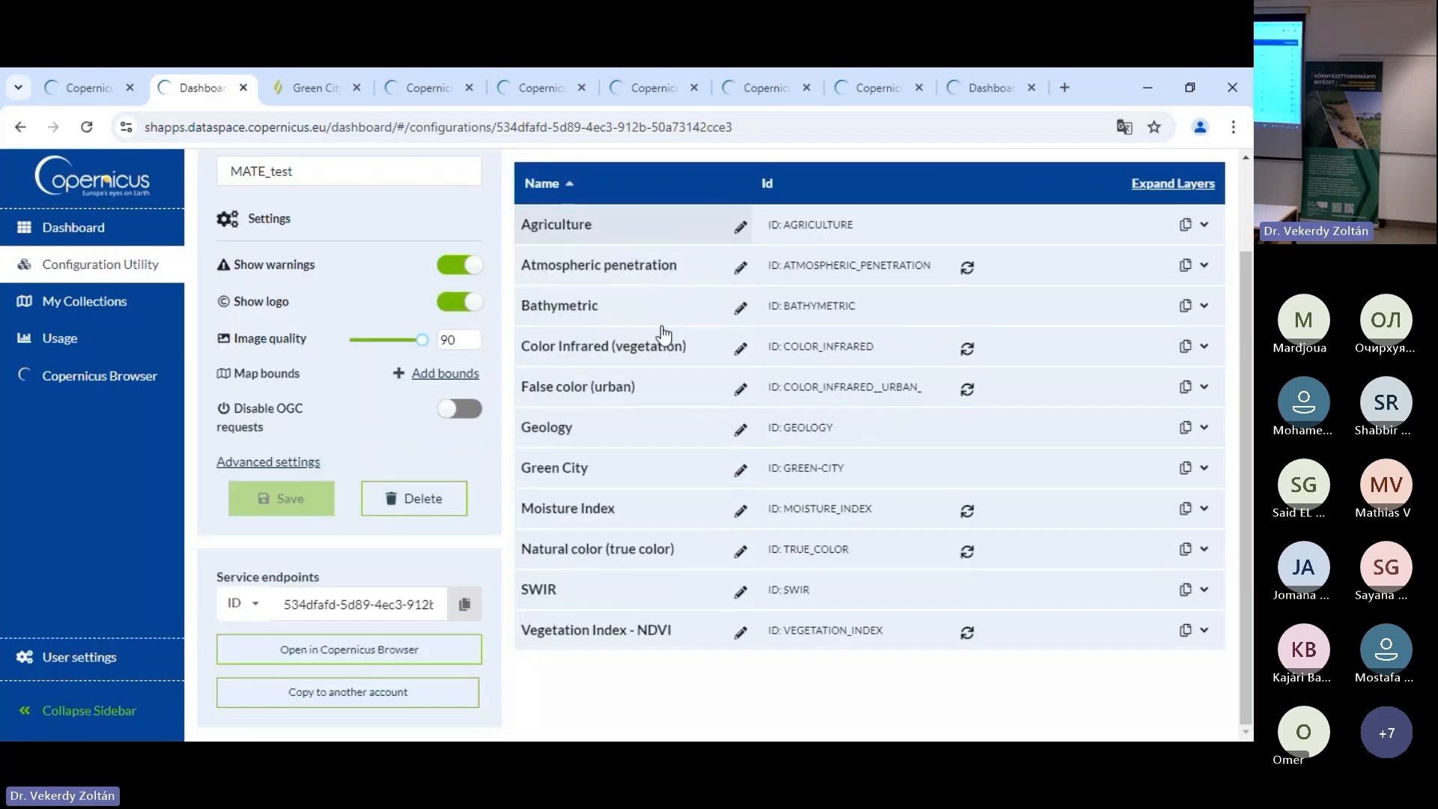
{"action": "scroll", "coordinate": [612, 321], "scroll_direction": "up", "scroll_amount": 2}
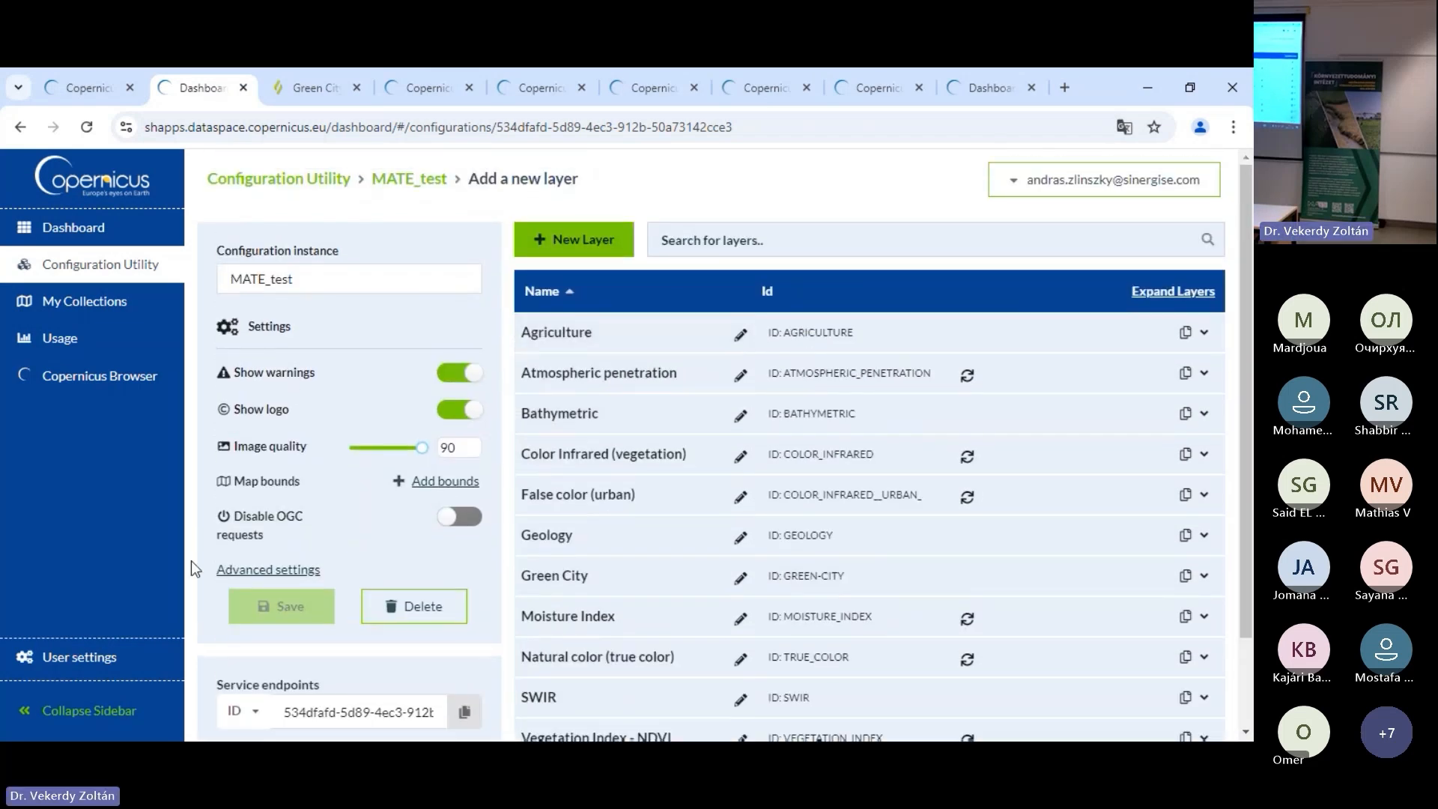
{"action": "scroll", "coordinate": [302, 438], "scroll_direction": "down", "scroll_amount": 2}
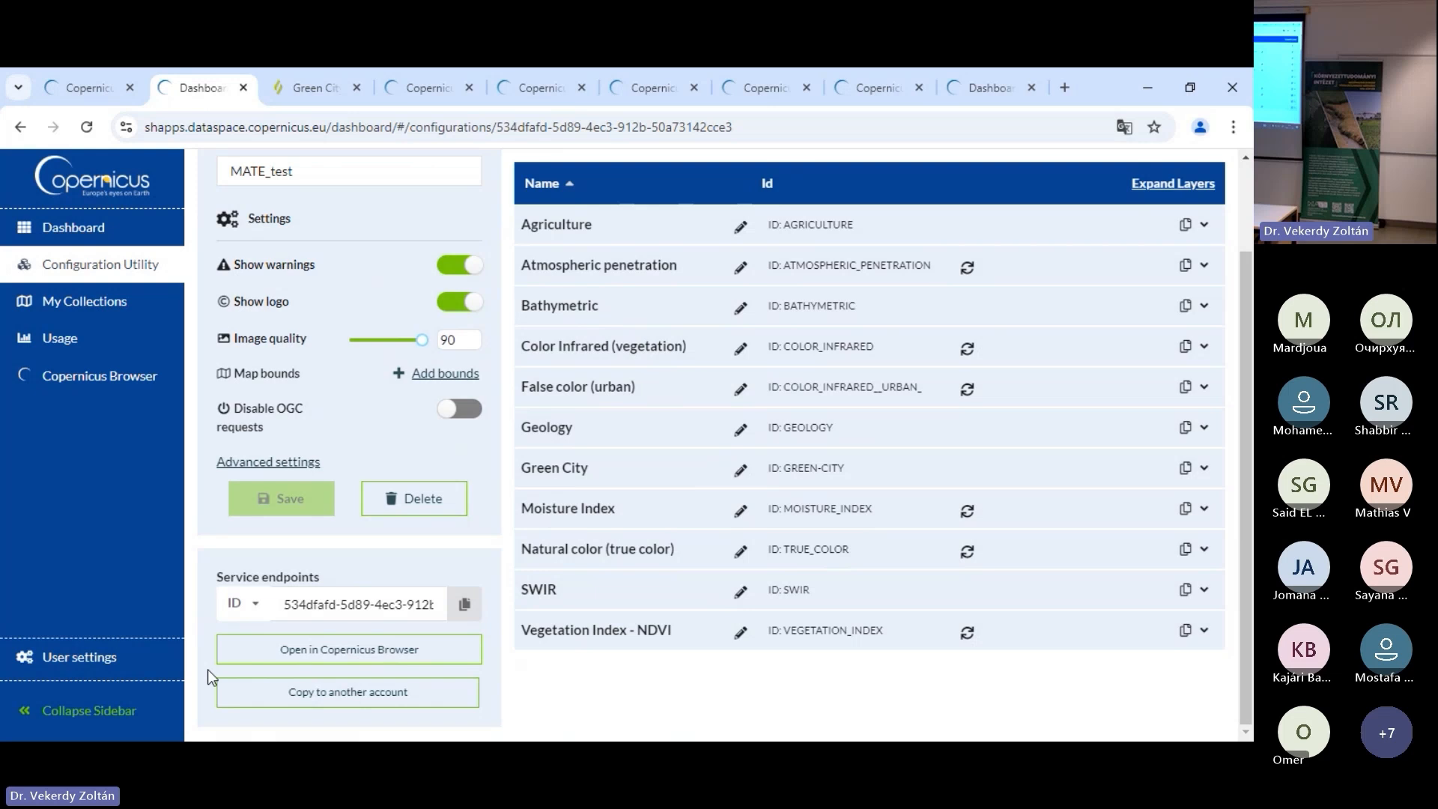
View the account ID in the user settings, and reopen MATE_test from the list of configurations
{"action": "left_click", "coordinate": [87, 669]}
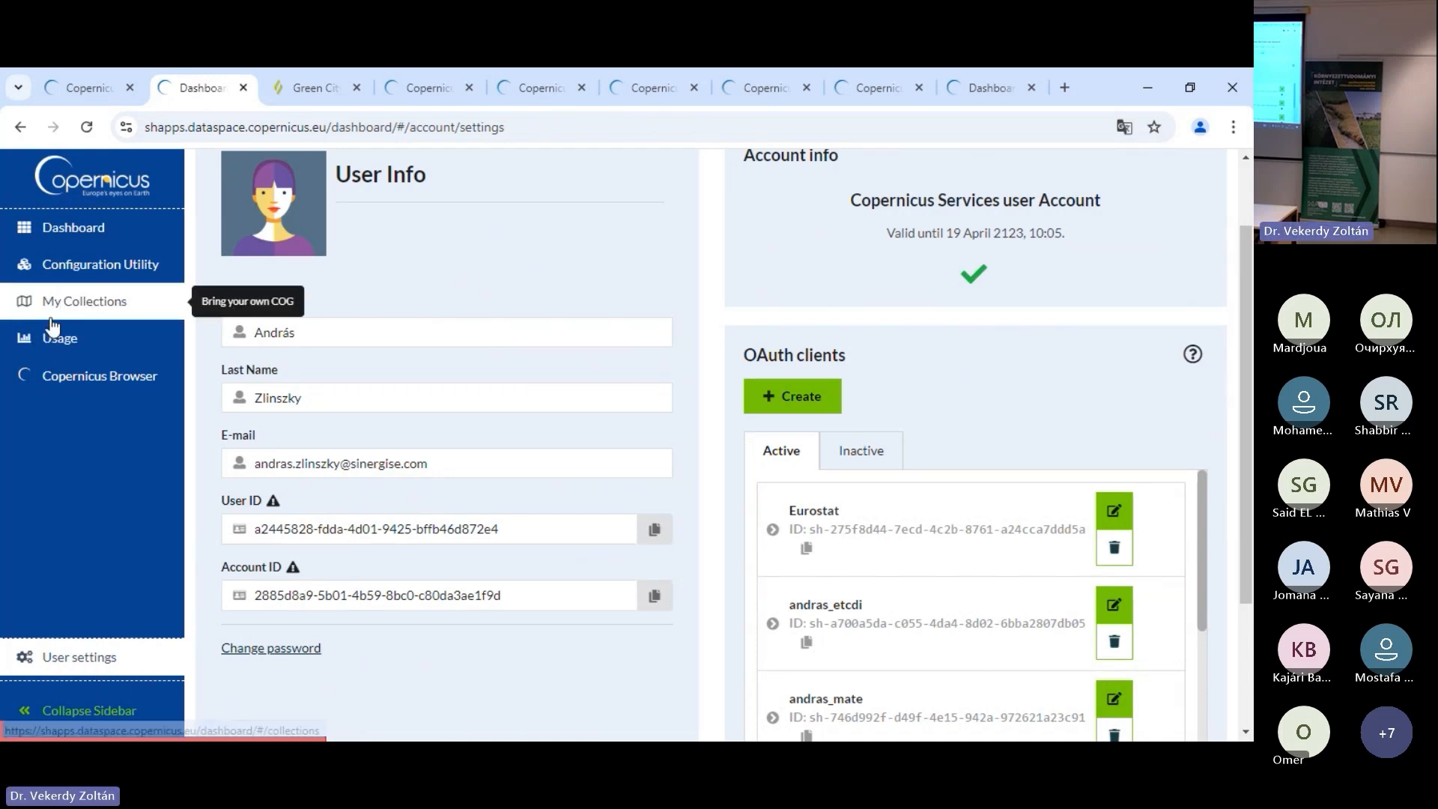
{"action": "left_click", "coordinate": [75, 301]}
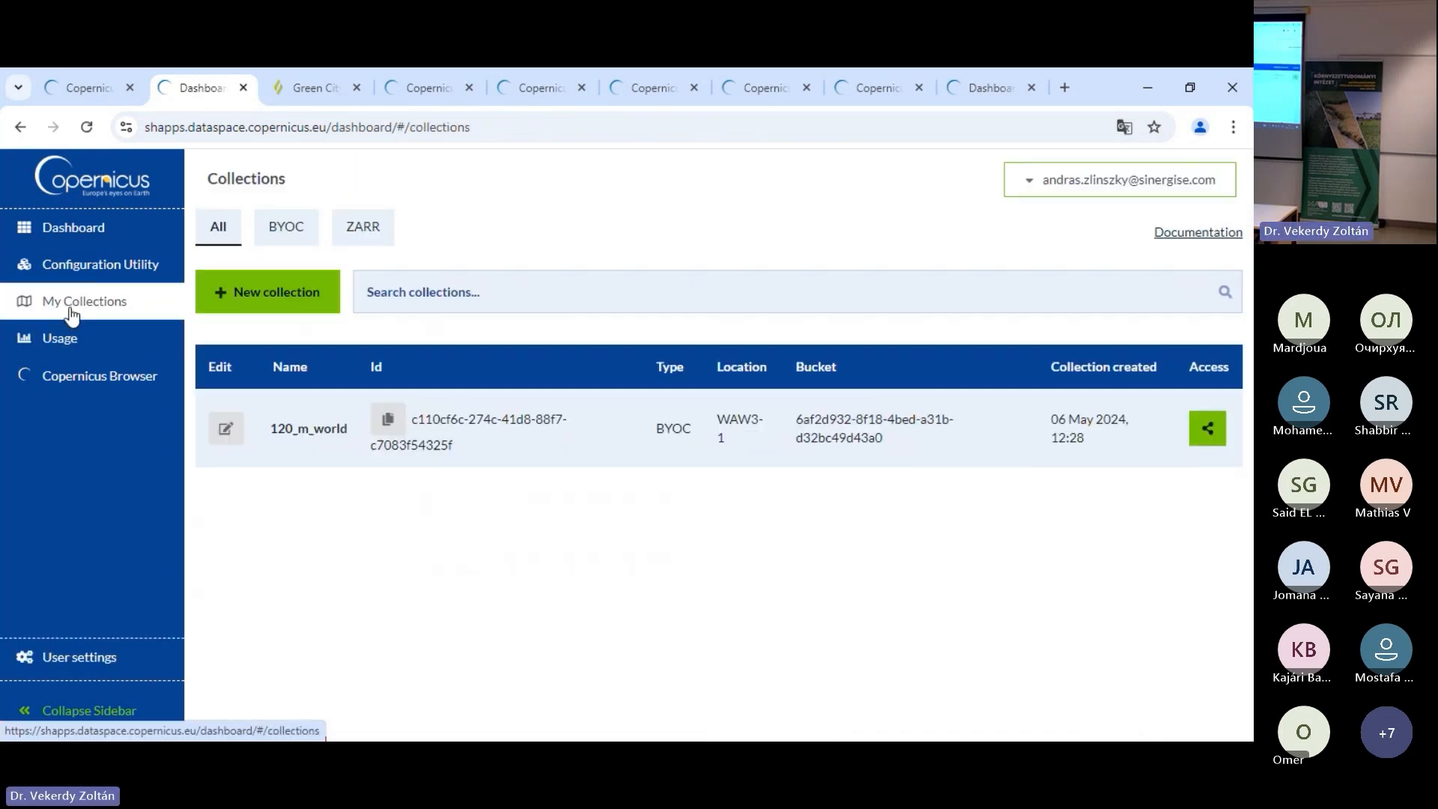
{"action": "left_click", "coordinate": [84, 273]}
{"action": "scroll", "coordinate": [341, 591], "scroll_direction": "down", "scroll_amount": 4}
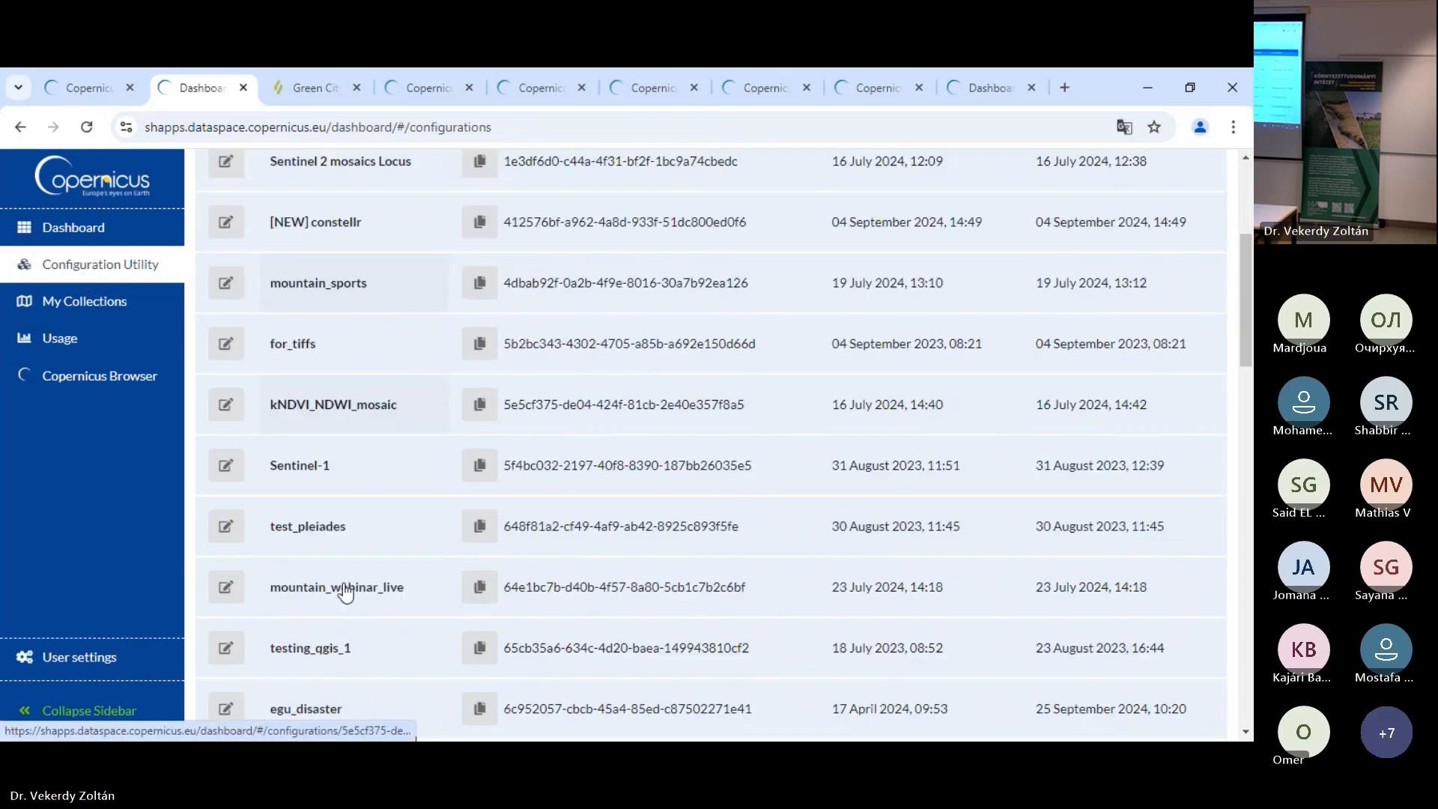
{"action": "scroll", "coordinate": [345, 591], "scroll_direction": "down", "scroll_amount": 15}
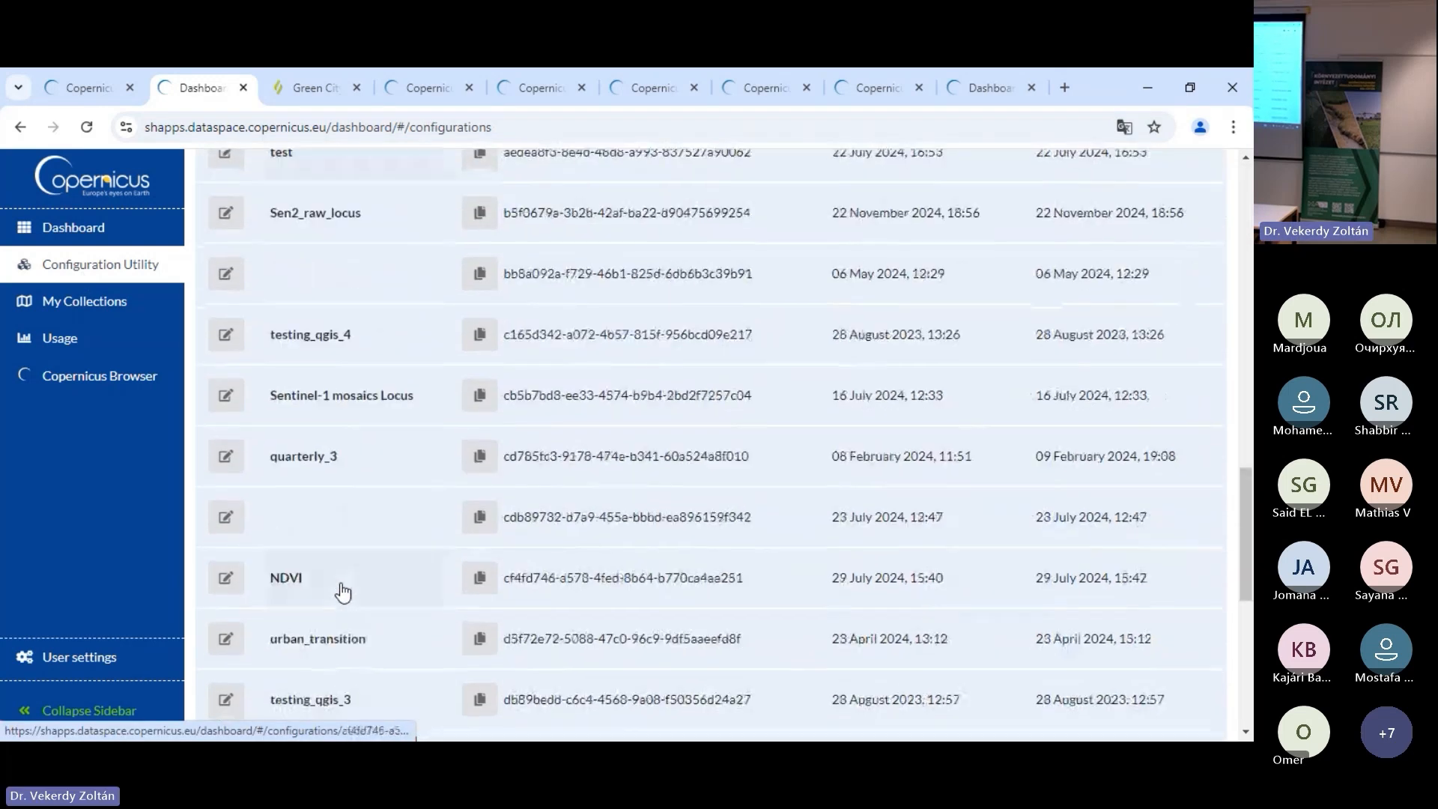
{"action": "scroll", "coordinate": [341, 587], "scroll_direction": "down", "scroll_amount": 7}
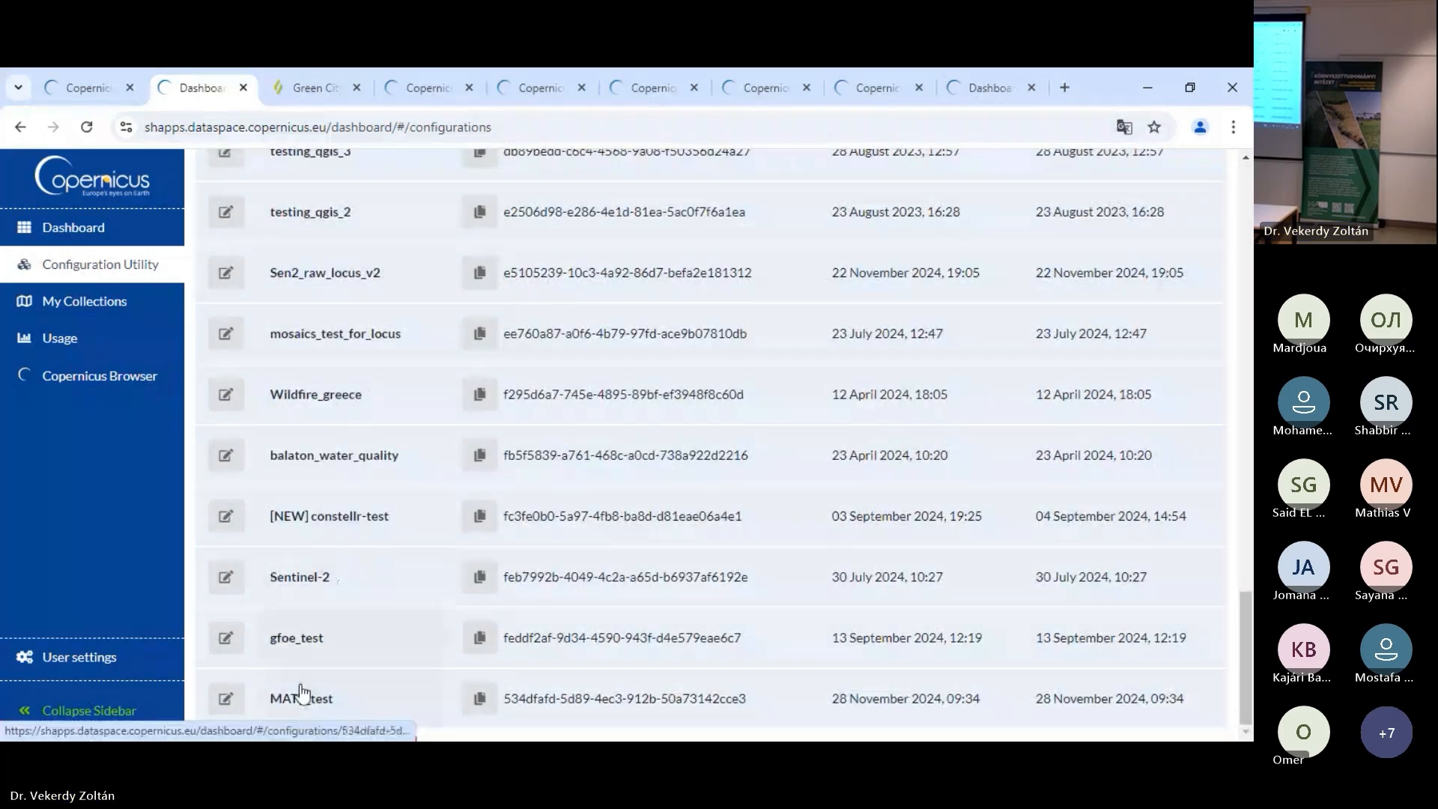
{"action": "left_click", "coordinate": [301, 693]}
Examine the form for copying MATE_test to another account, and cancel without copying
{"action": "left_click", "coordinate": [337, 691]}
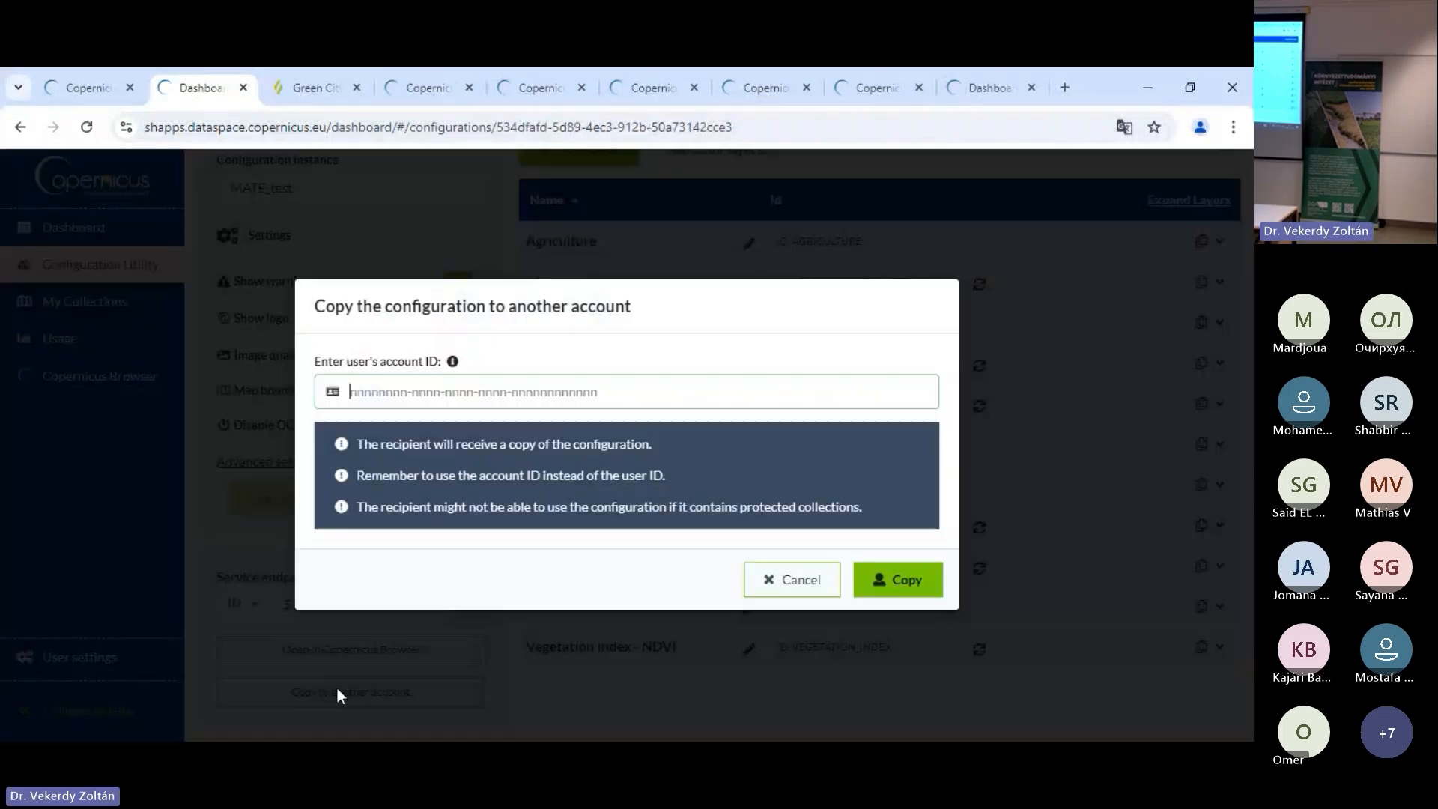
{"action": "left_click", "coordinate": [595, 395]}
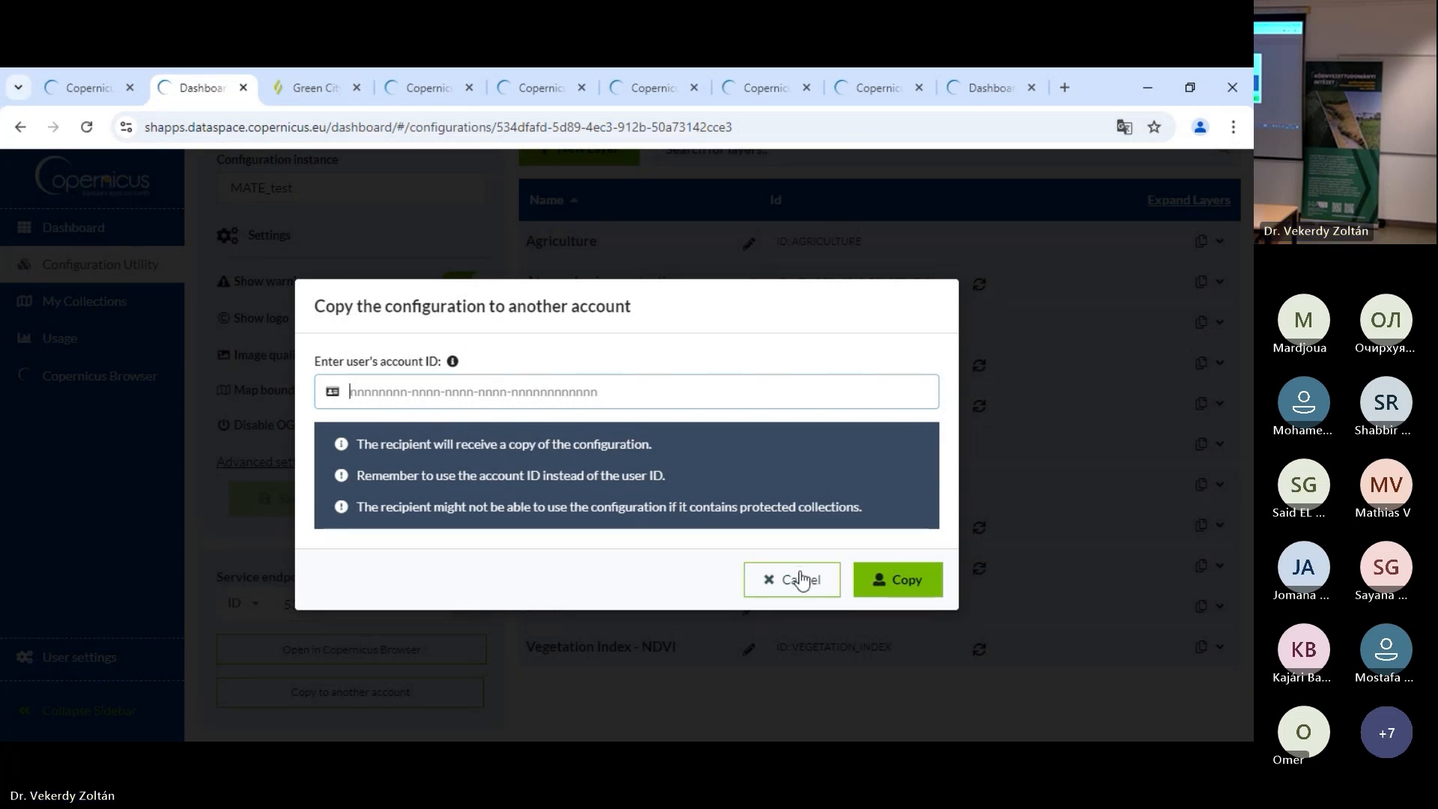
{"action": "left_click", "coordinate": [800, 581]}
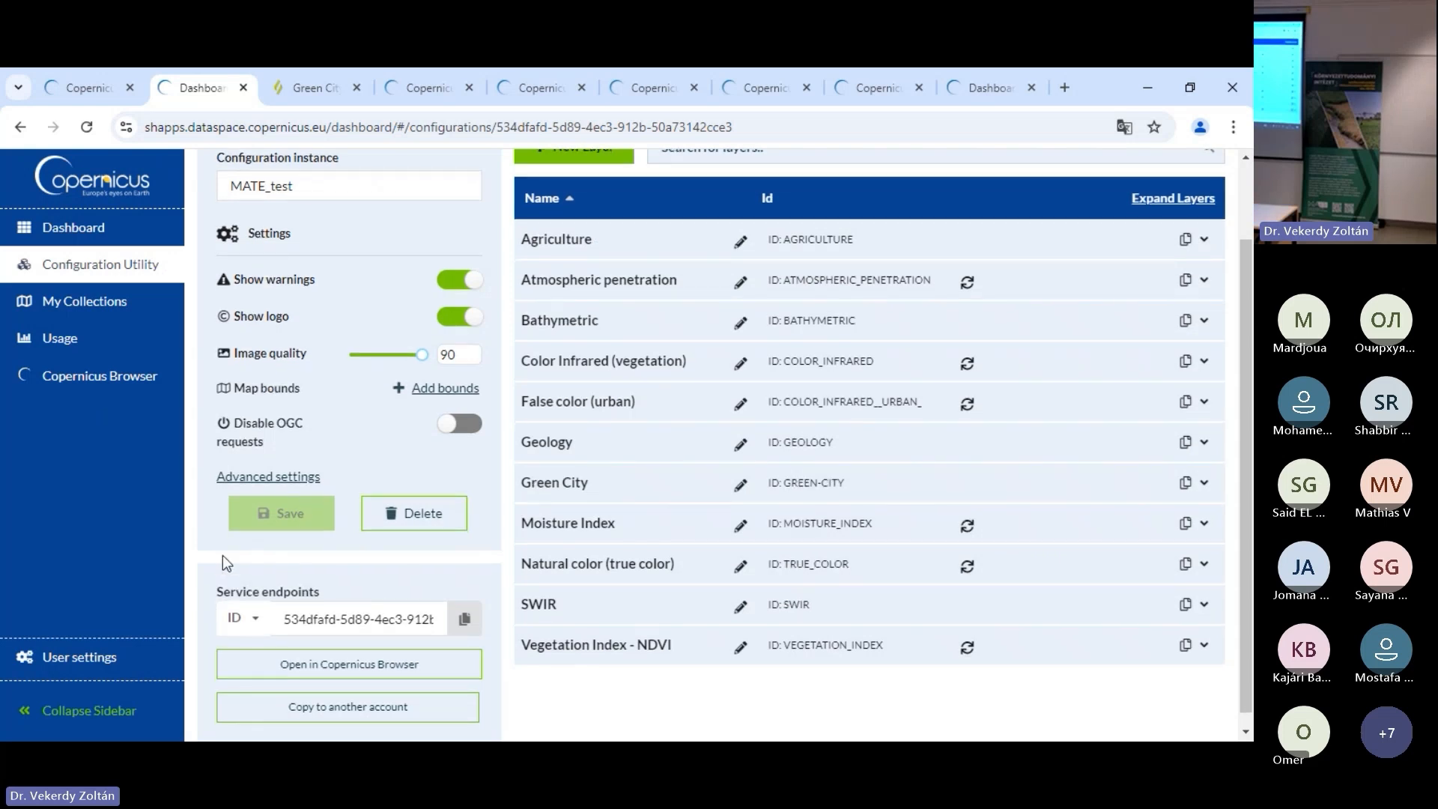
Switch the MATE_test service endpoint to WMS and copy its URL to the clipboard
{"action": "scroll", "coordinate": [222, 555], "scroll_direction": "down", "scroll_amount": 1}
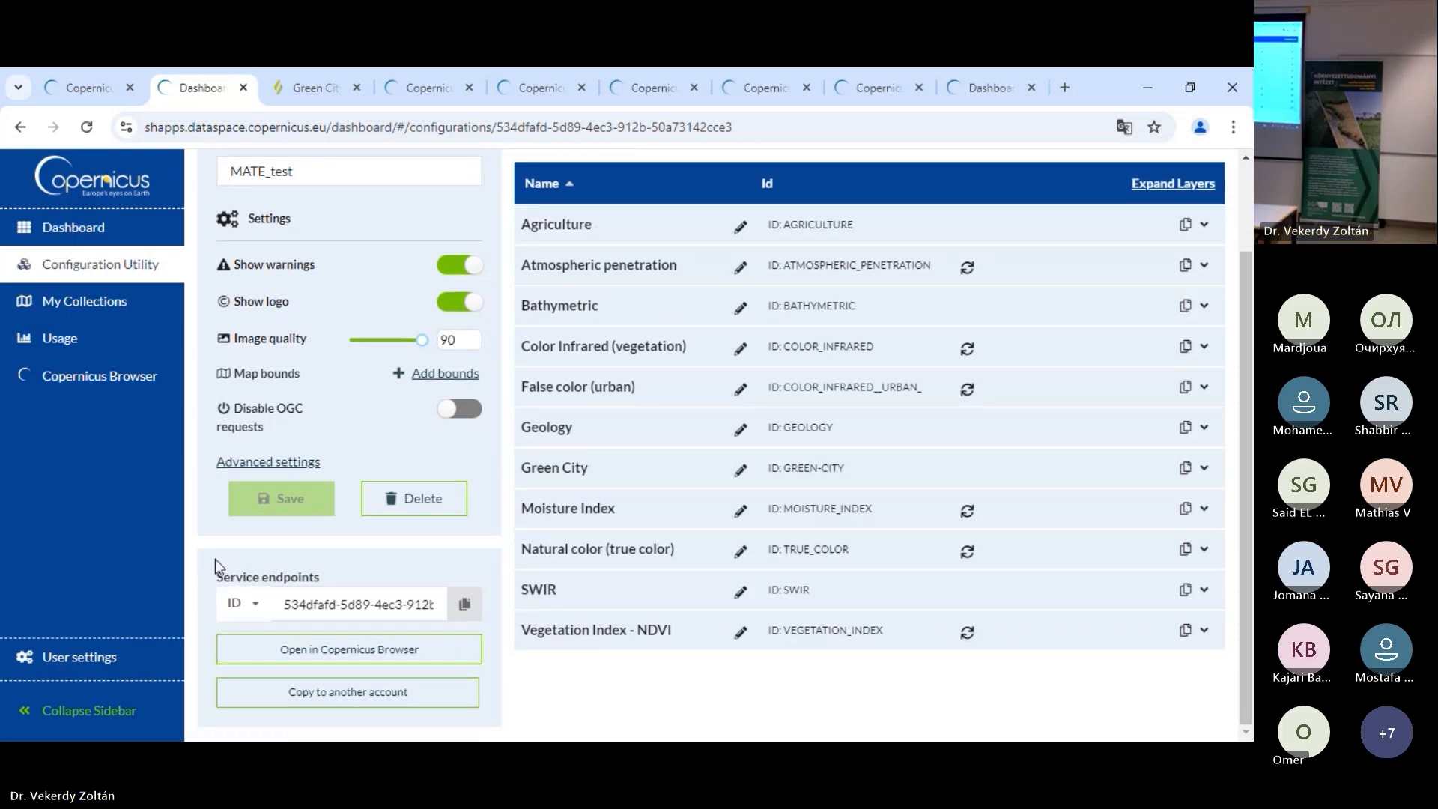
{"action": "left_click", "coordinate": [255, 605]}
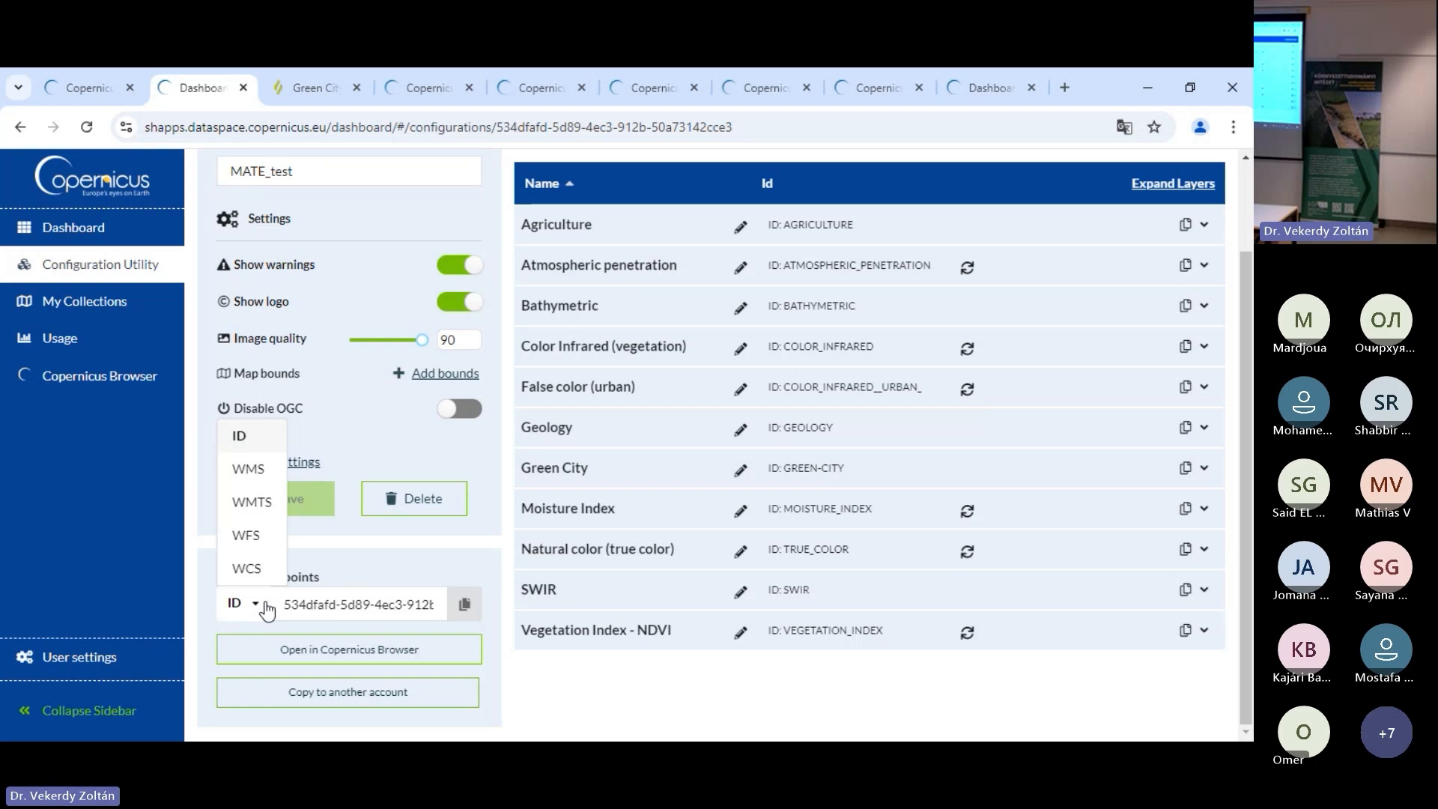
{"action": "left_click", "coordinate": [250, 472]}
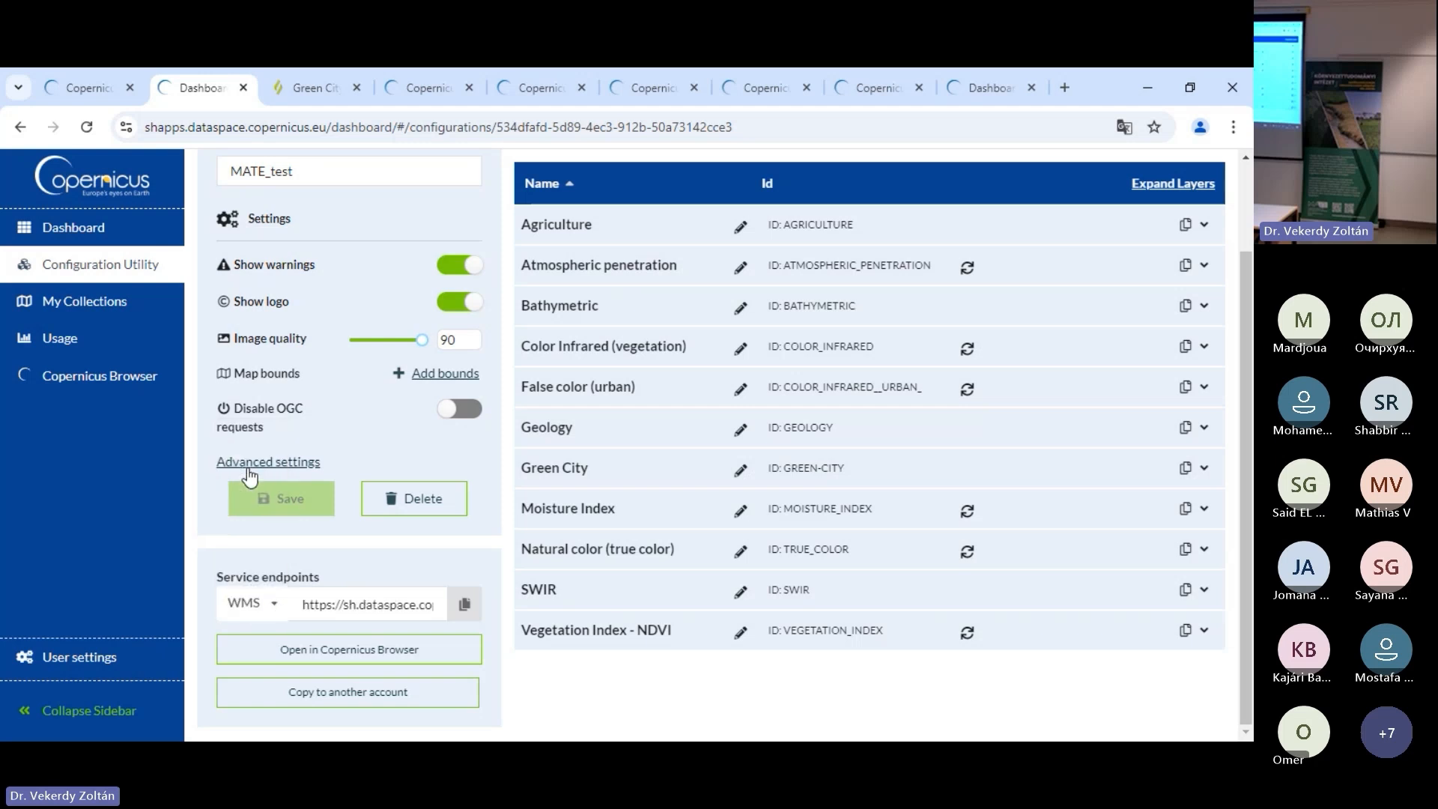
{"action": "left_click", "coordinate": [465, 608]}
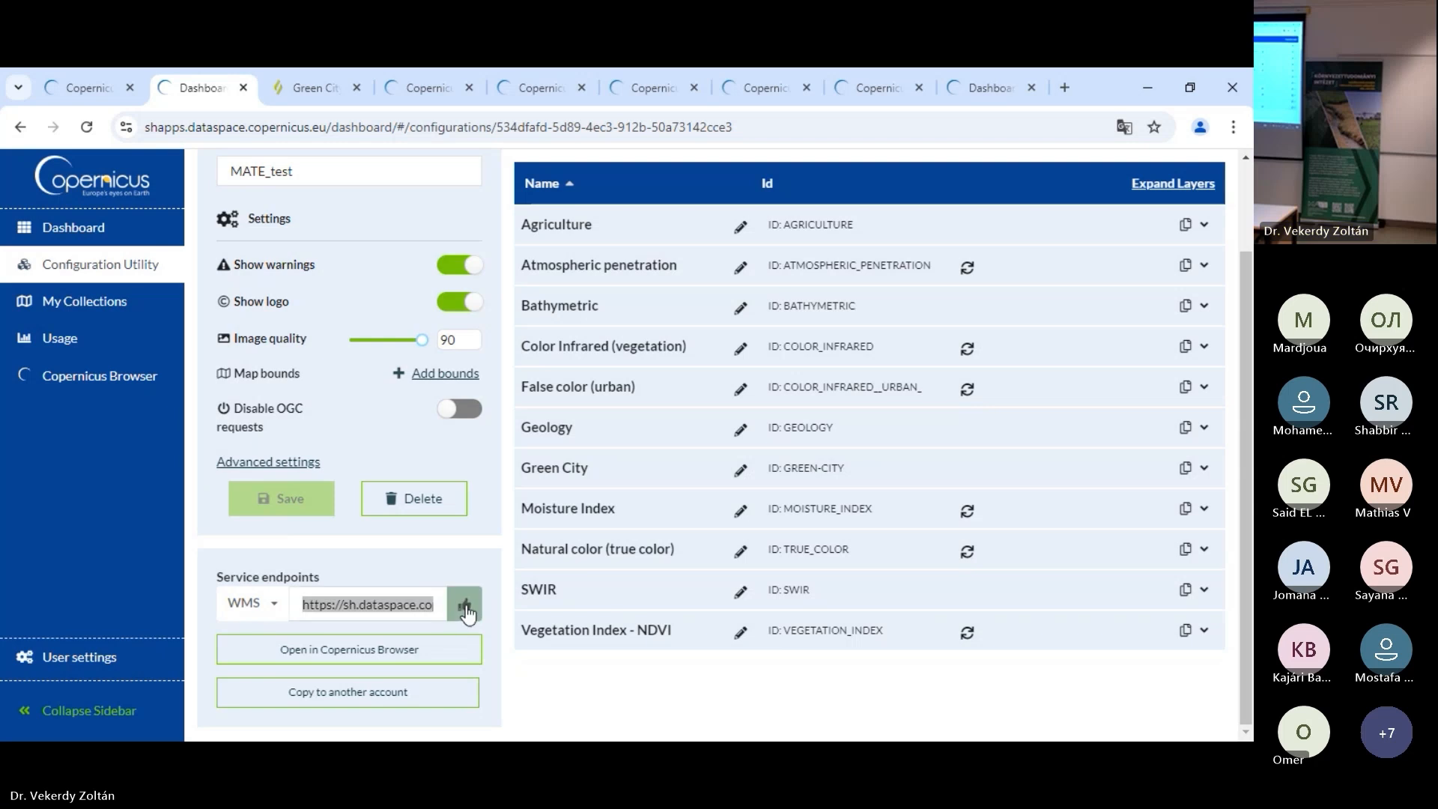
Paste the copied WMS URL into a new browser tab to view it in full, and close that tab without loading it
{"action": "left_click", "coordinate": [1065, 88]}
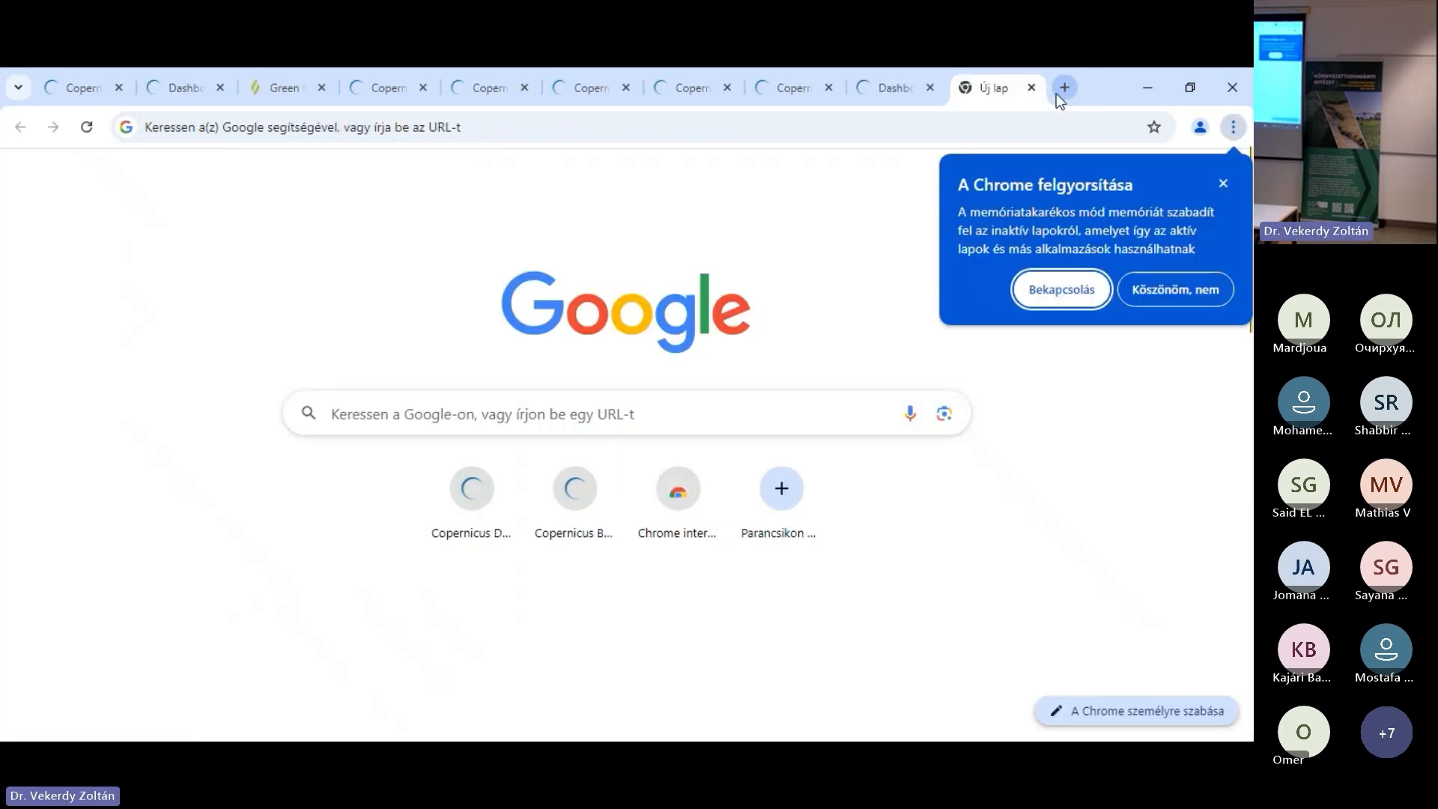
{"action": "left_click", "coordinate": [904, 129]}
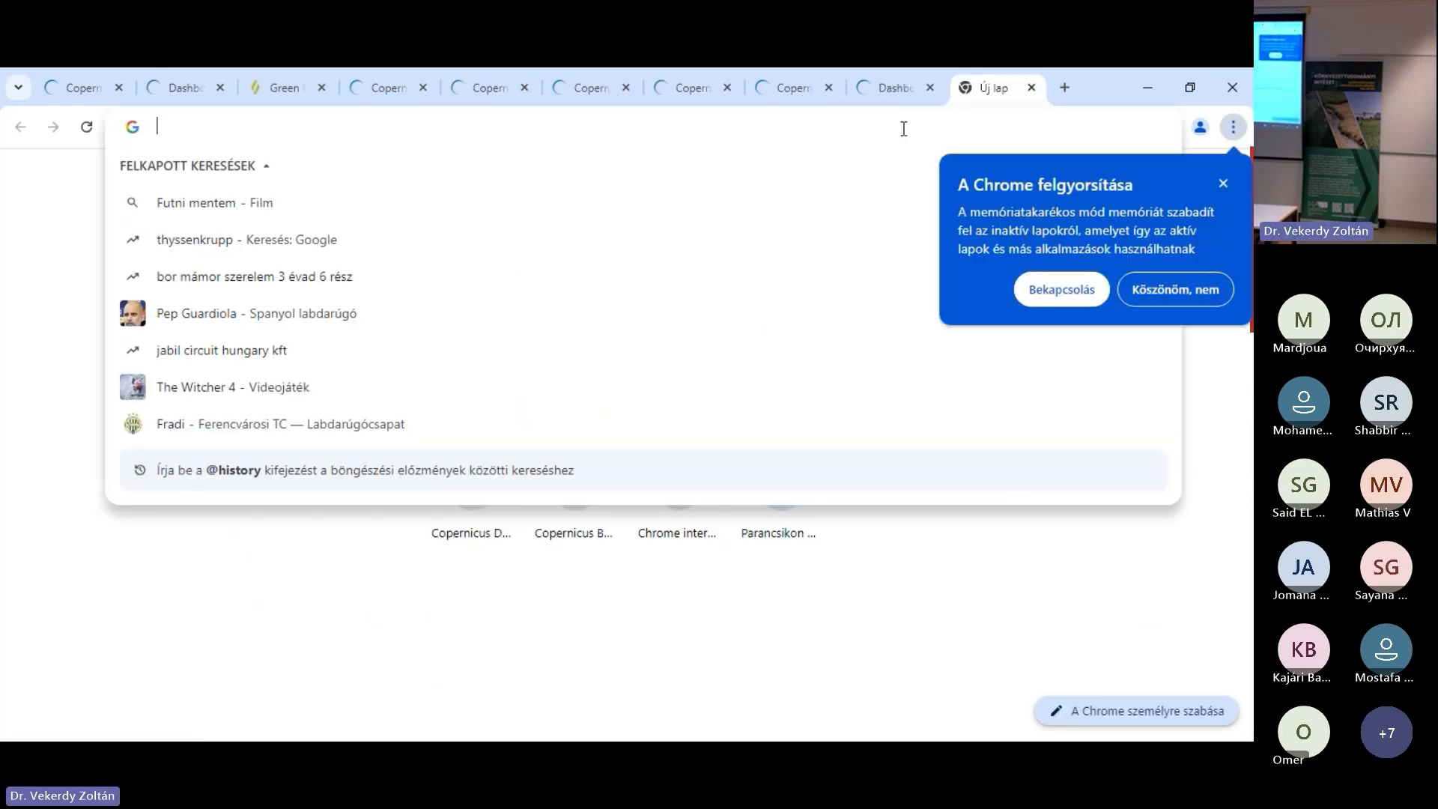
{"action": "key", "text": "ctrl+v"}
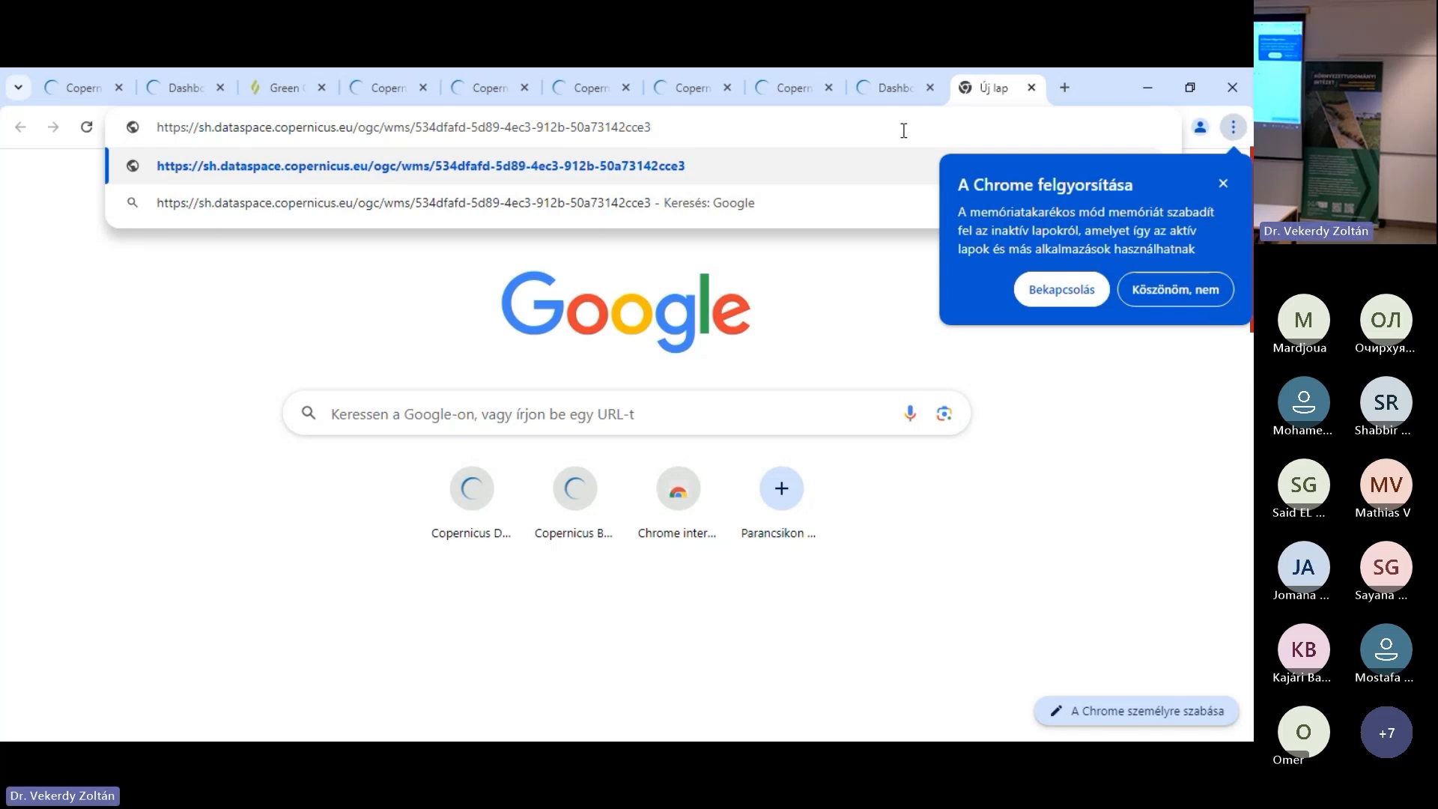
{"action": "key", "text": "ctrl+w"}
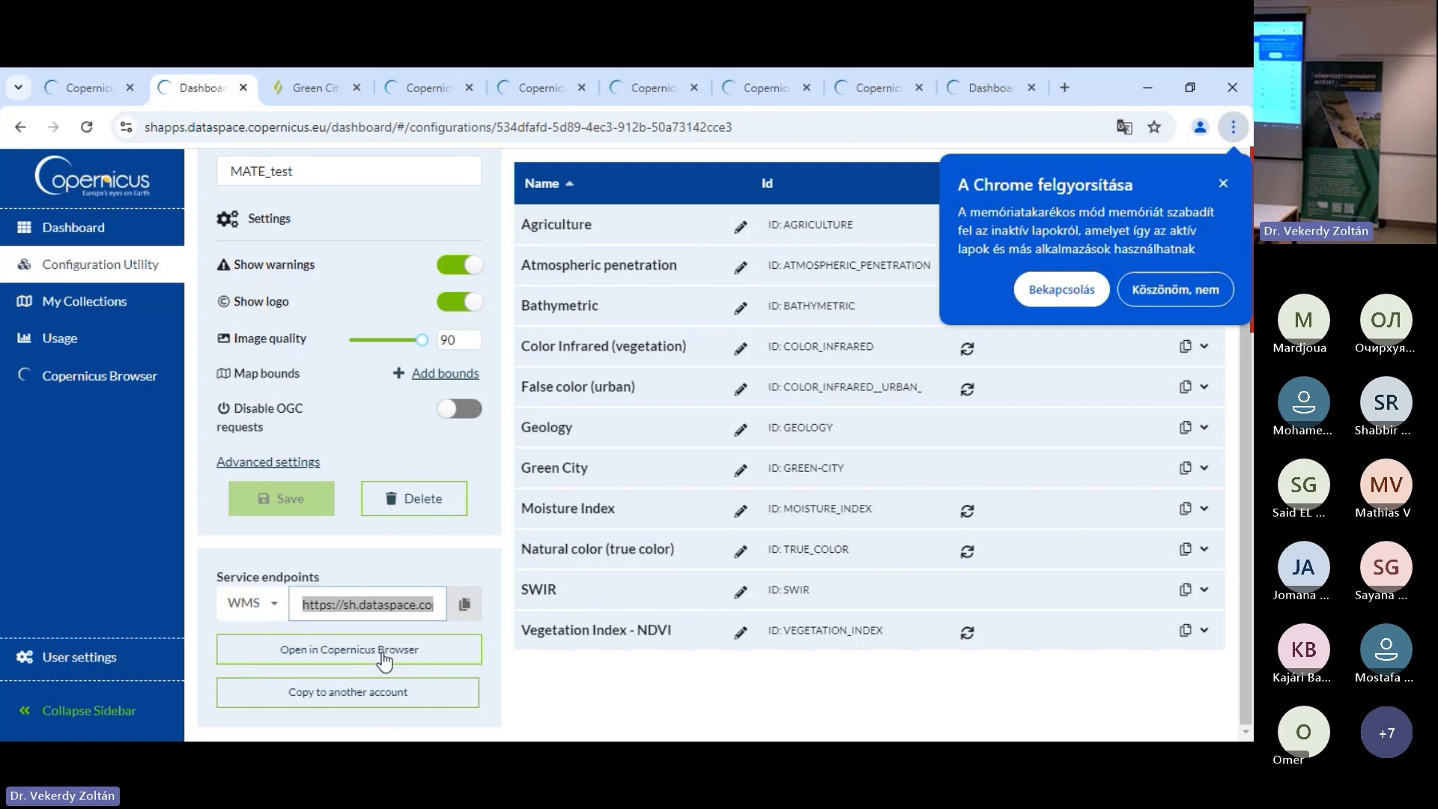
{"action": "scroll", "coordinate": [379, 631], "scroll_direction": "up", "scroll_amount": 2}
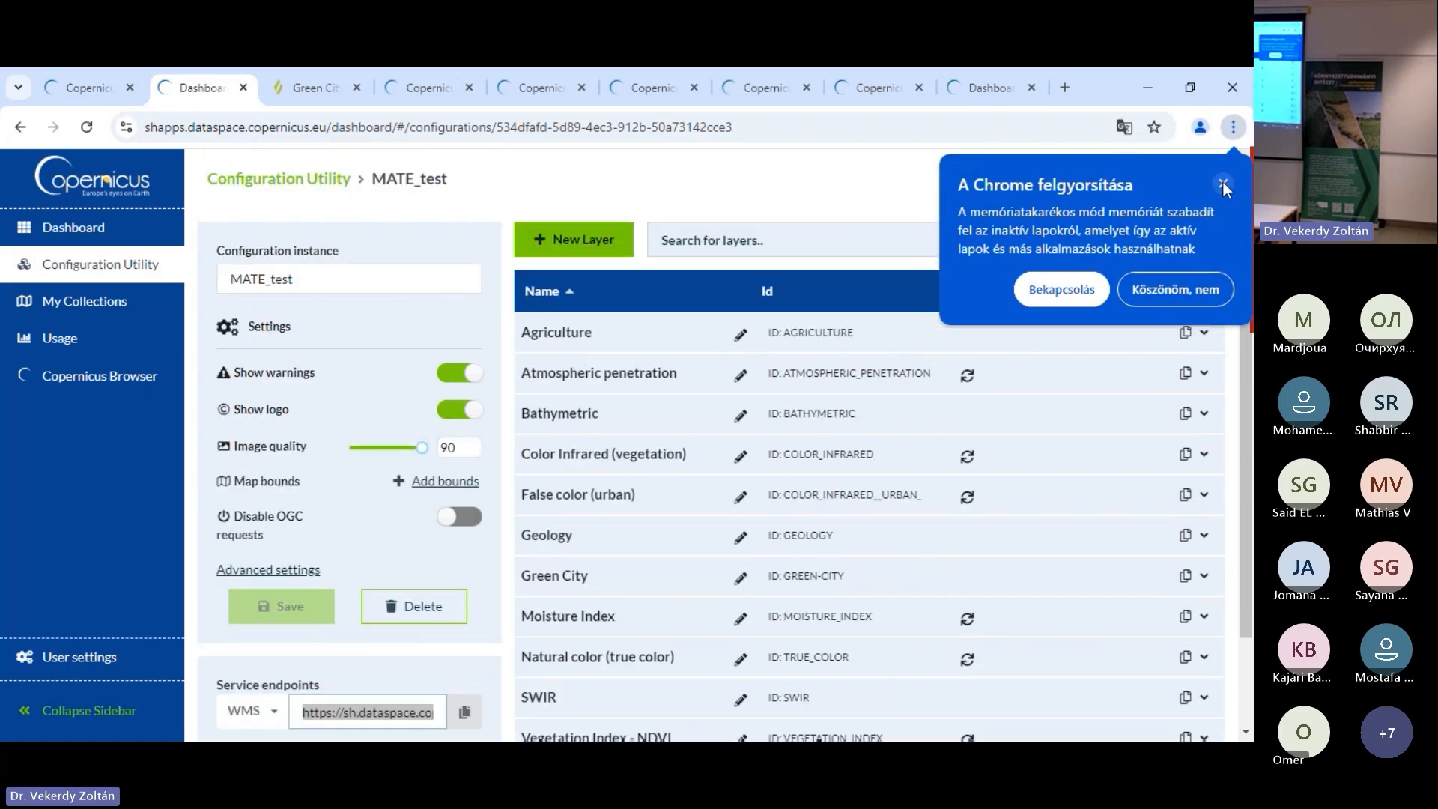
{"action": "left_click", "coordinate": [1222, 184]}
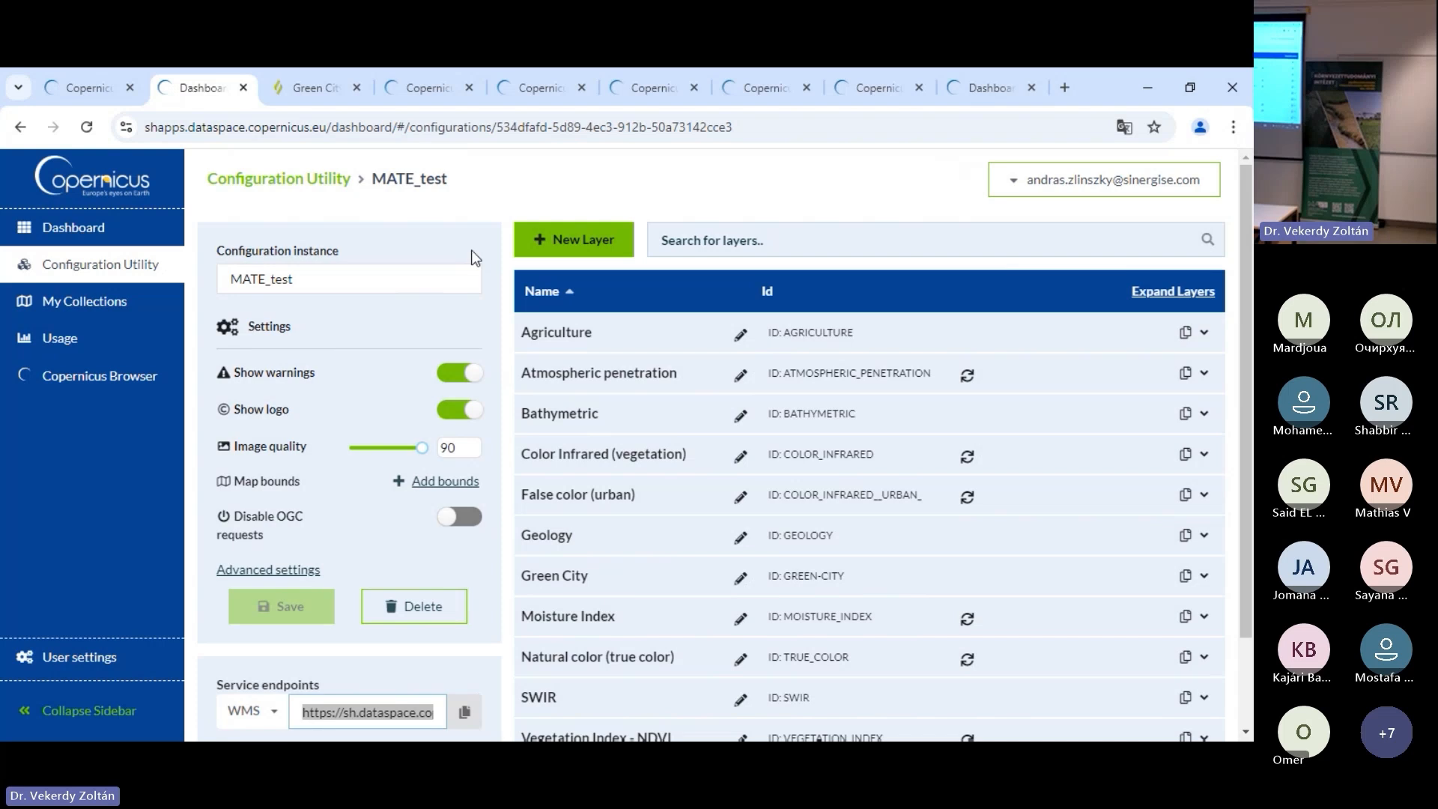
Start a new configuration in the Configuration Utility and name it MATE_test_2
{"action": "left_click", "coordinate": [110, 267]}
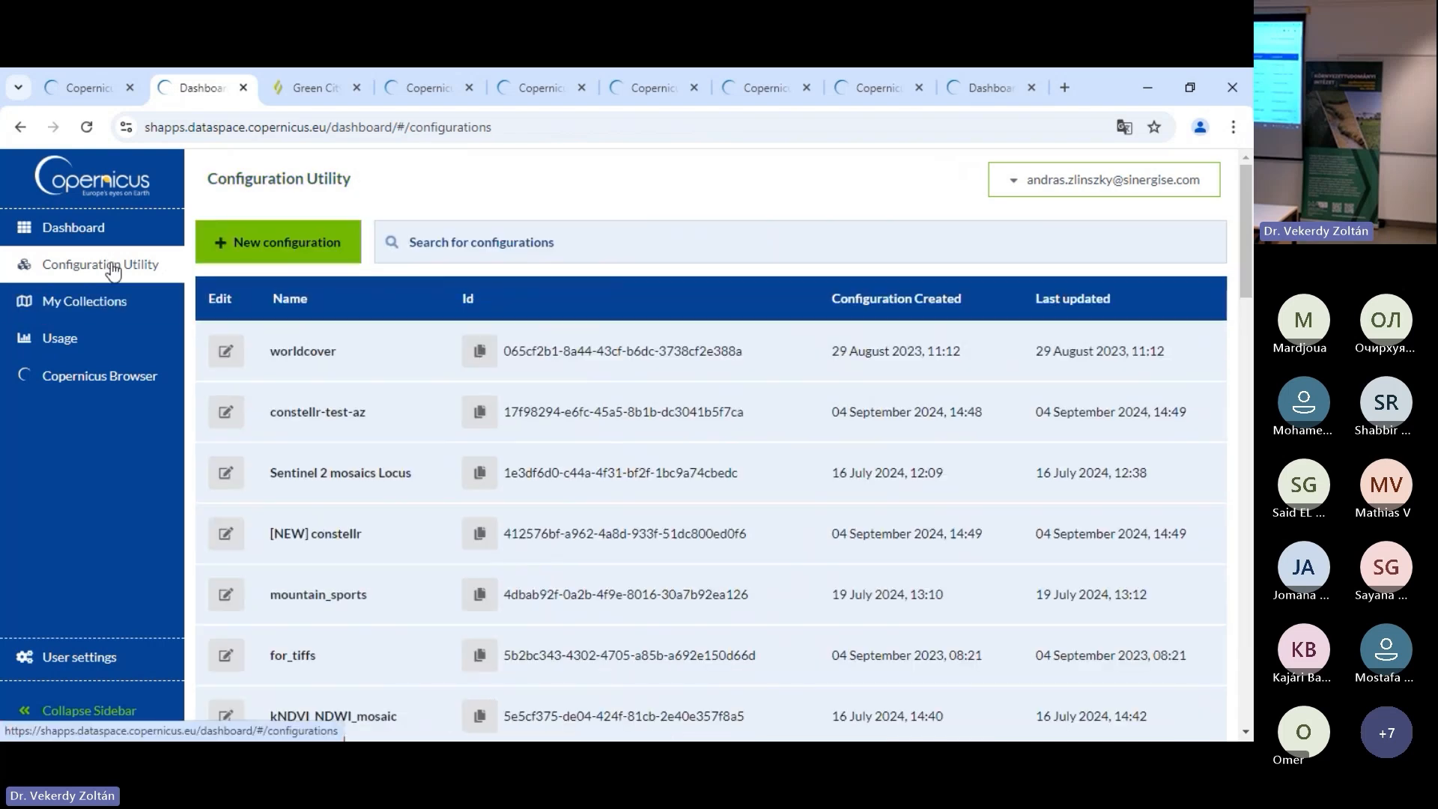
{"action": "left_click", "coordinate": [280, 241]}
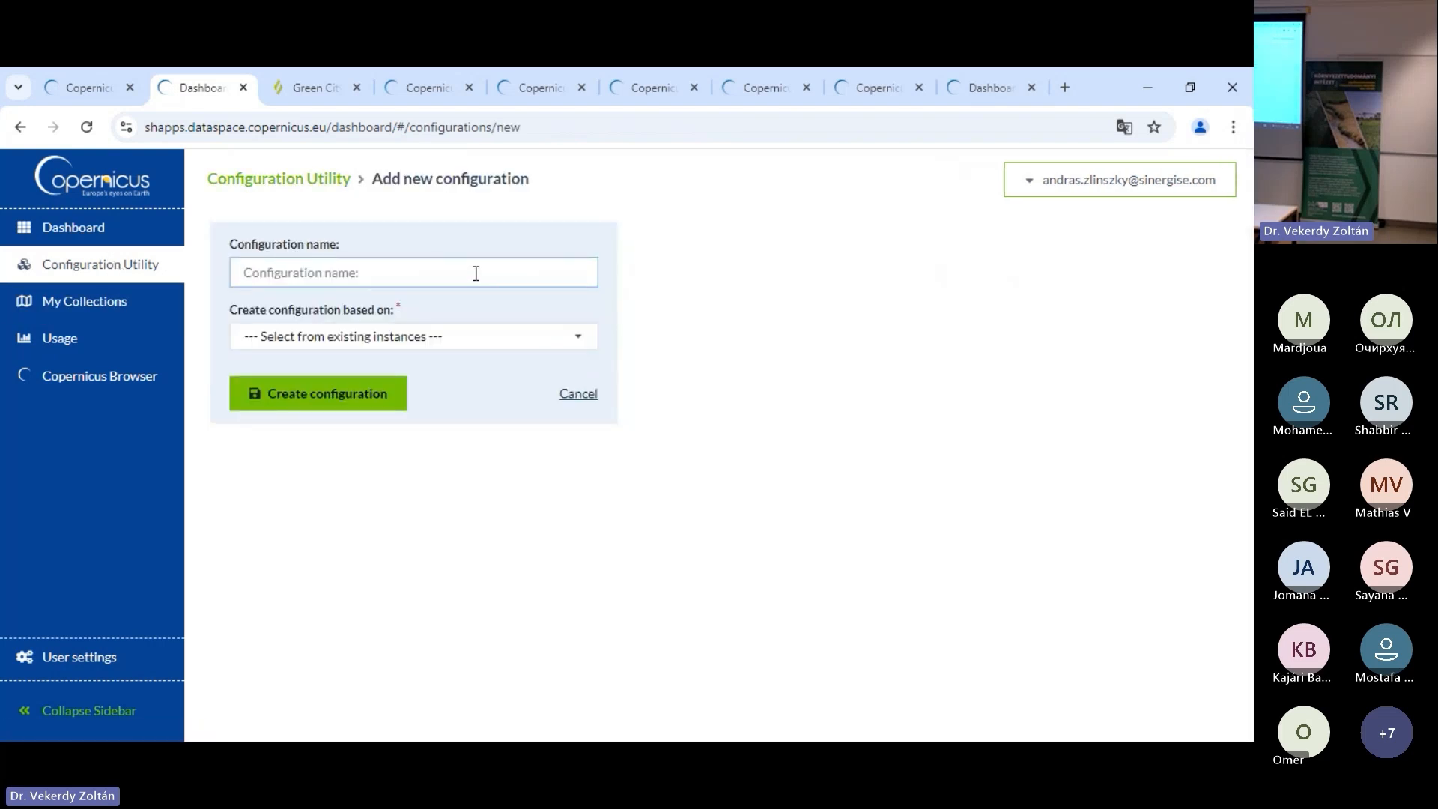
{"action": "type", "text": "MATE"}
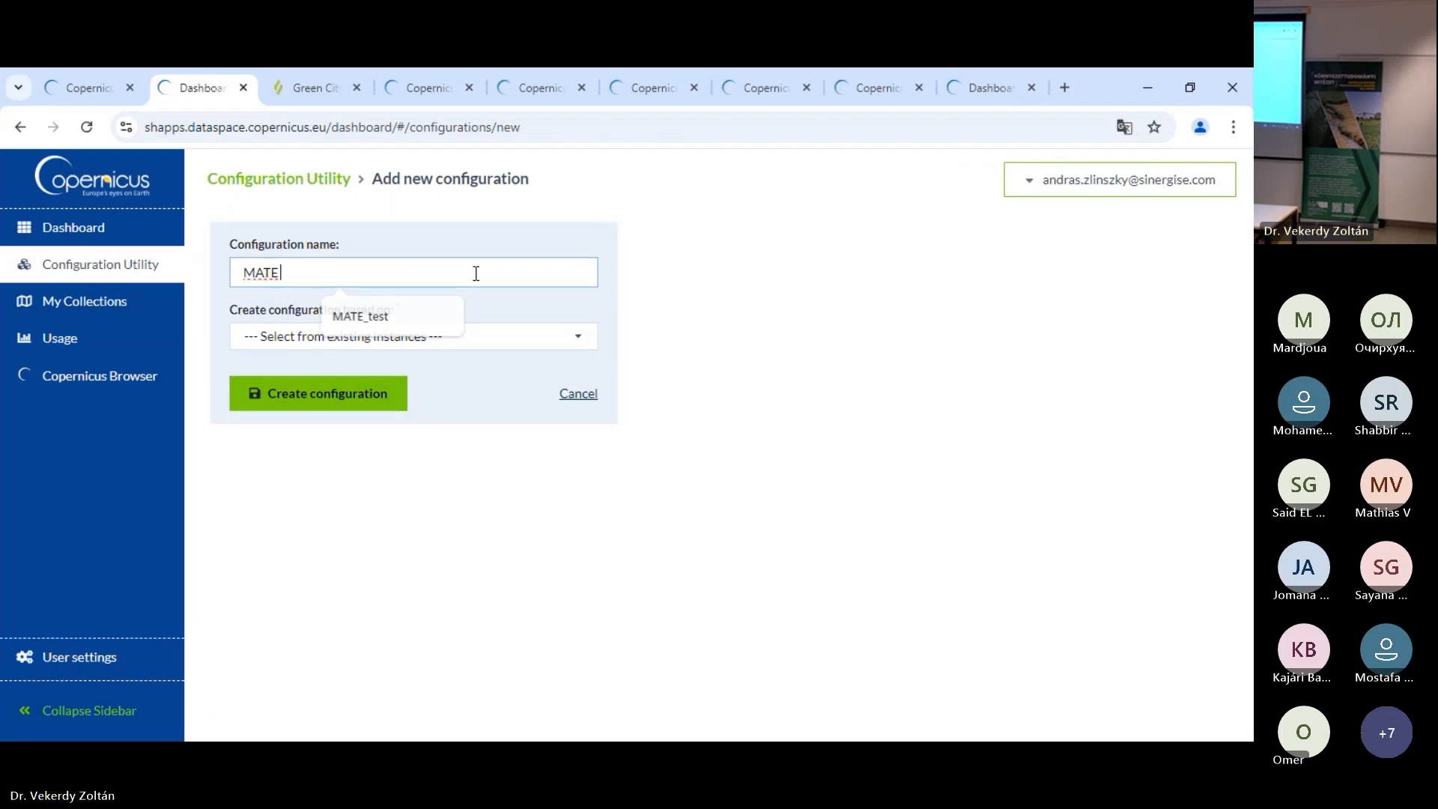
{"action": "type", "text": "_"}
{"action": "key", "text": "Down"}
{"action": "key", "text": "Return"}
{"action": "type", "text": "_2"}
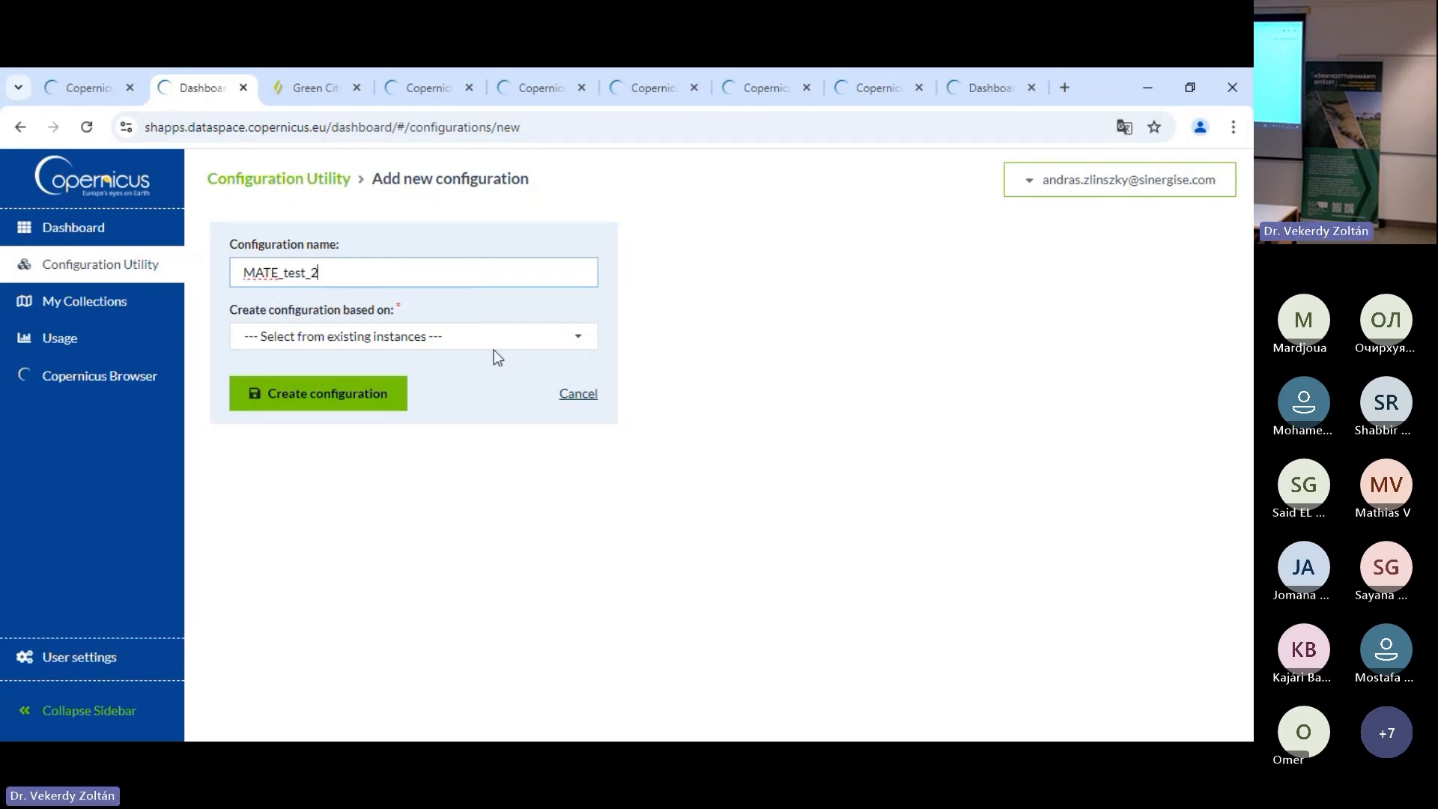
Base MATE_test_2 on the Full WMS template and create the configuration
{"action": "left_click", "coordinate": [559, 335]}
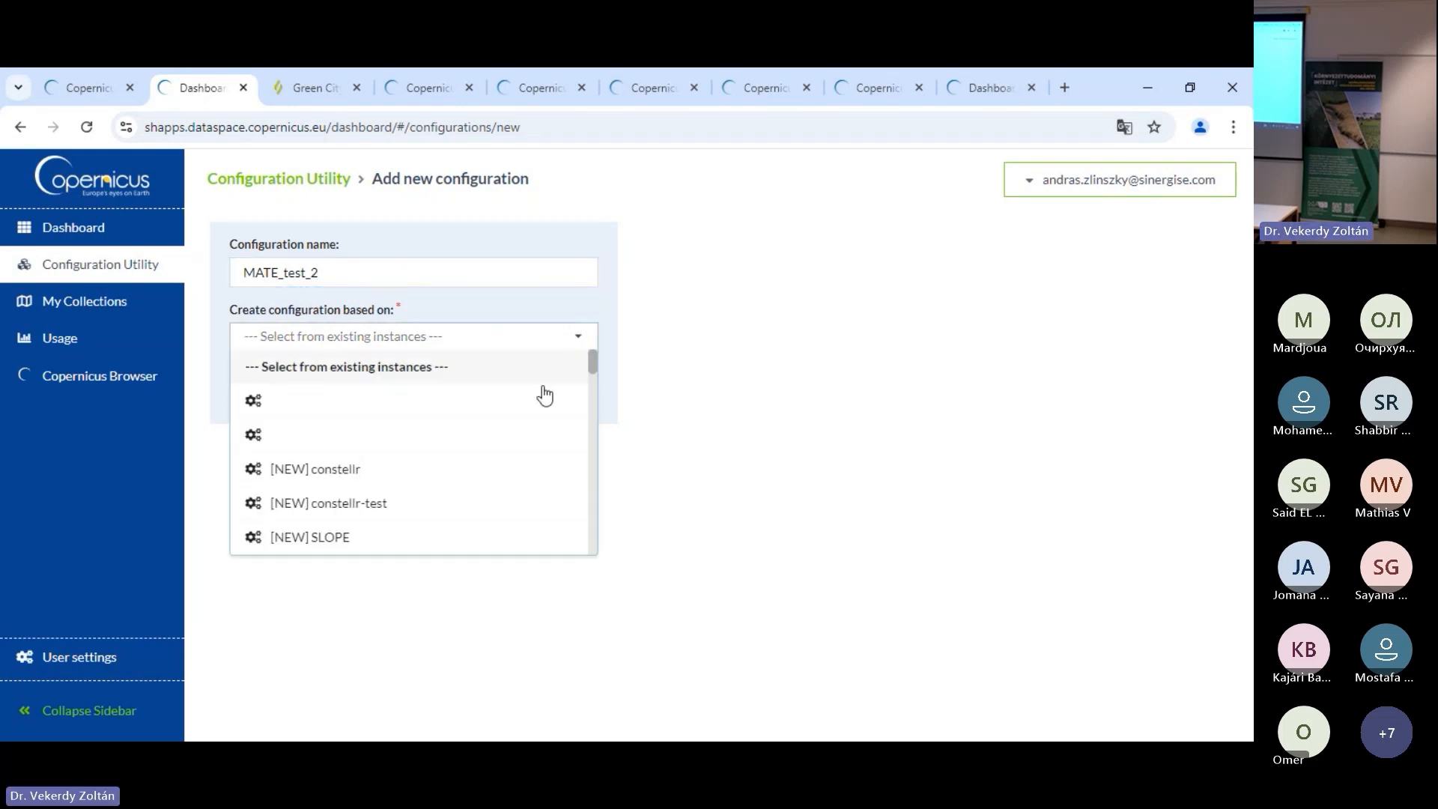
{"action": "scroll", "coordinate": [515, 496], "scroll_direction": "down", "scroll_amount": 10}
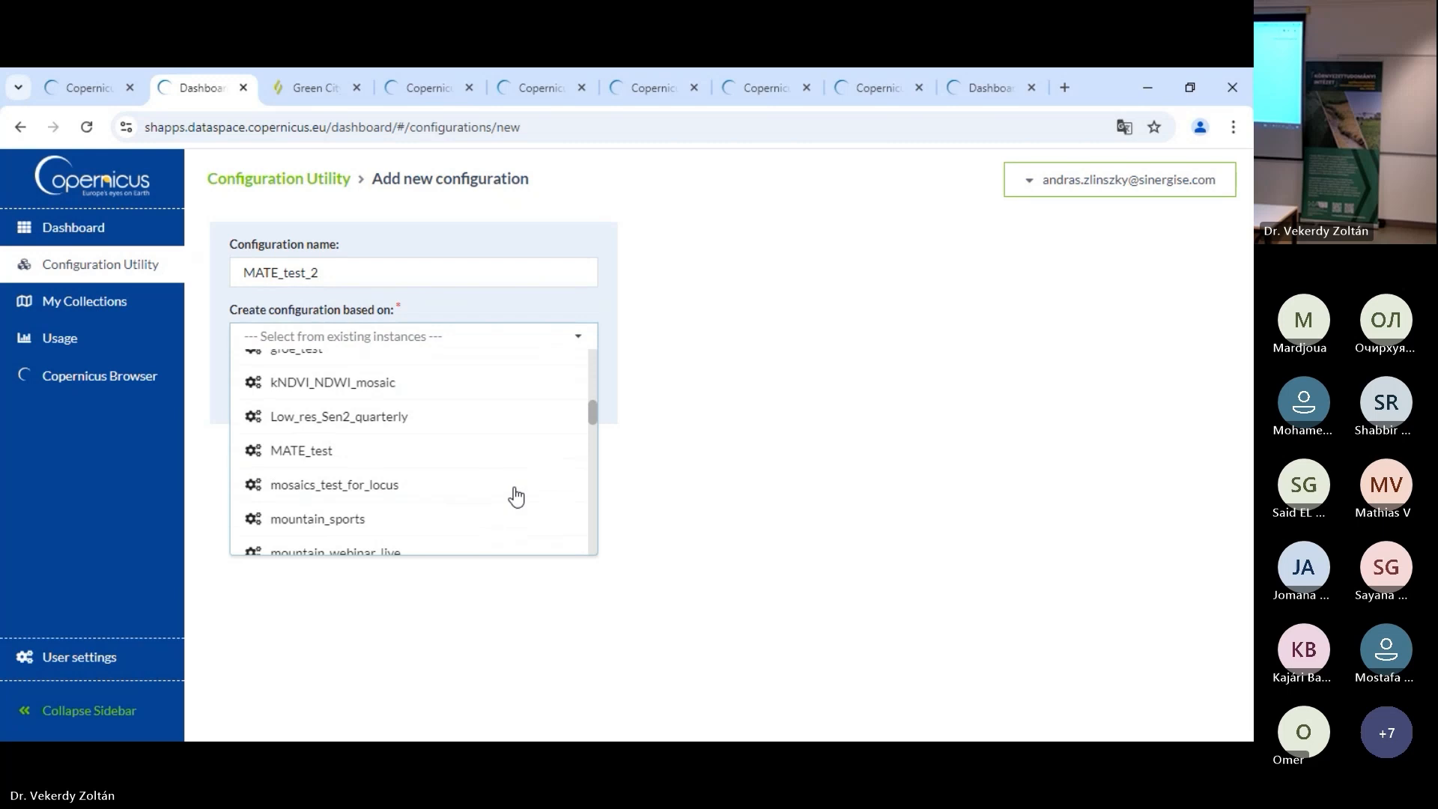
{"action": "scroll", "coordinate": [515, 494], "scroll_direction": "down", "scroll_amount": 10}
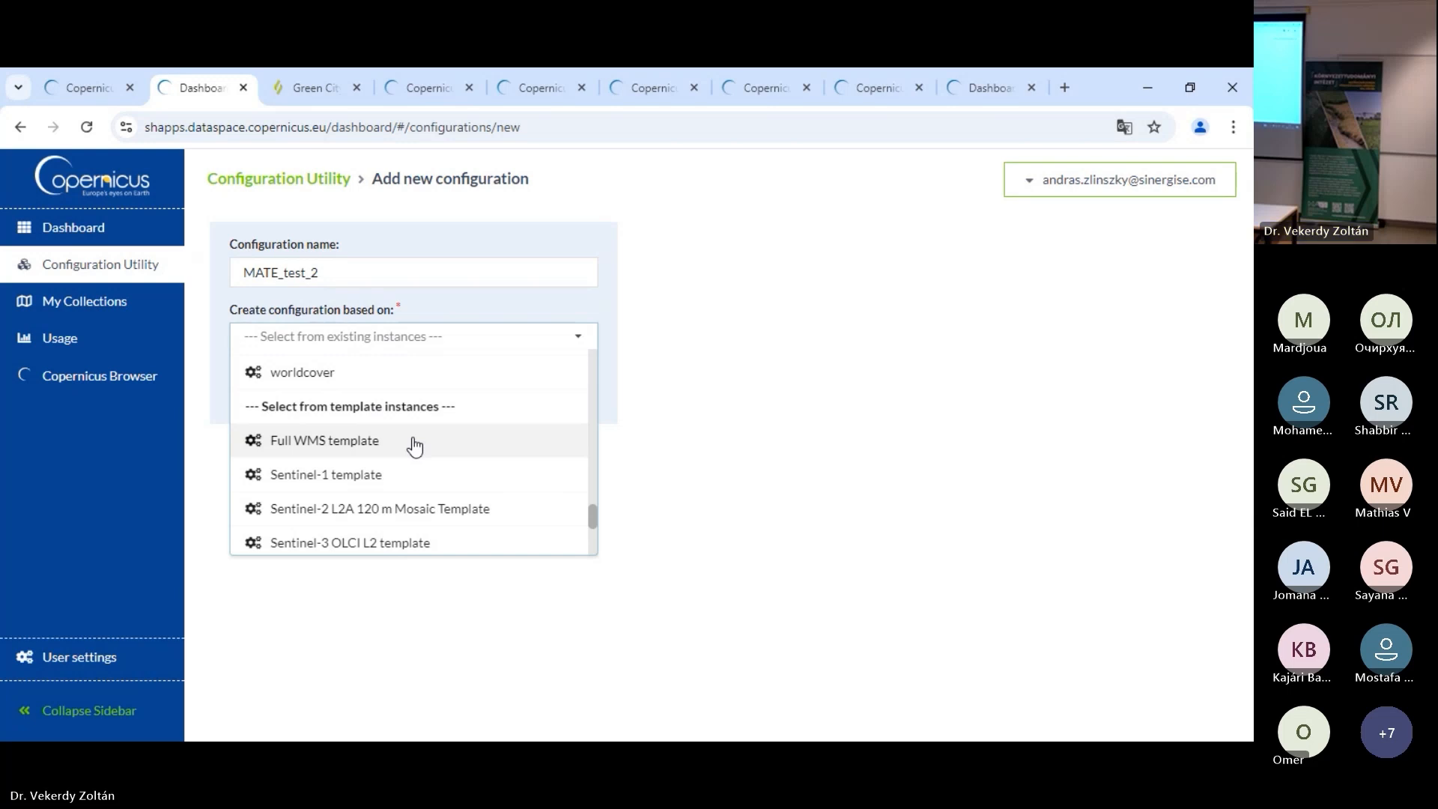
{"action": "left_click", "coordinate": [414, 444]}
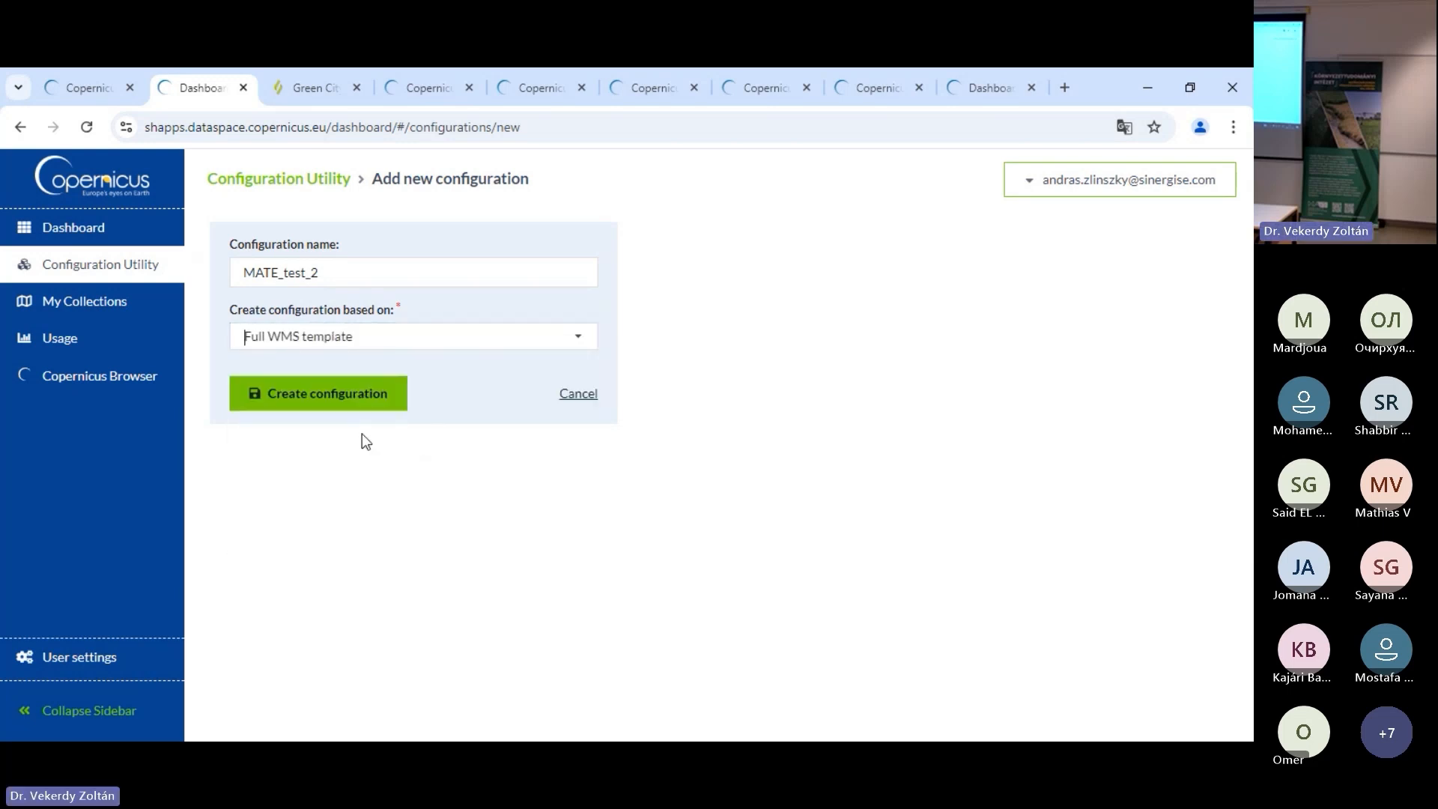
{"action": "left_click", "coordinate": [325, 397]}
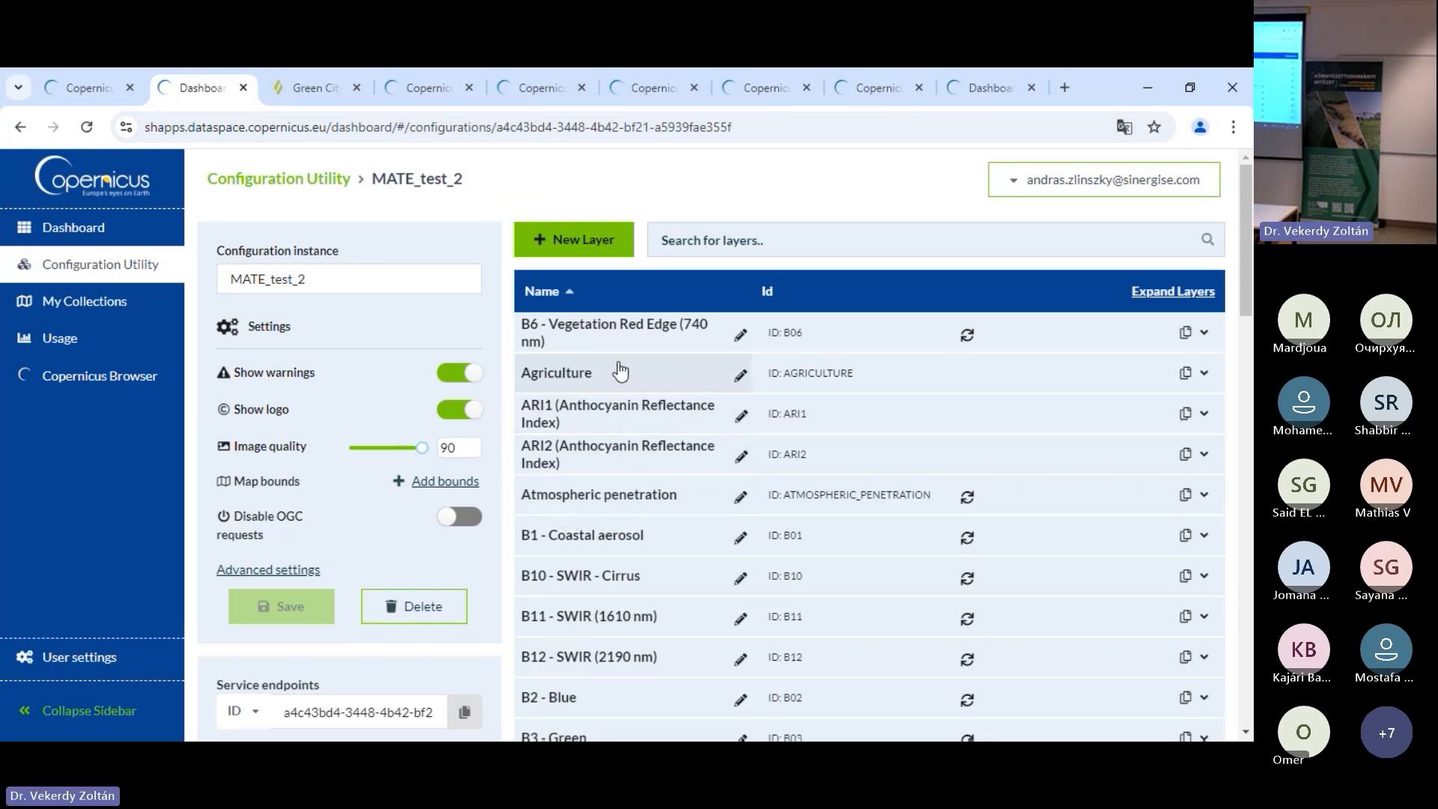
Examine the complete list of layers that the Full WMS template supplies in MATE_test_2
{"action": "scroll", "coordinate": [699, 483], "scroll_direction": "down", "scroll_amount": 9}
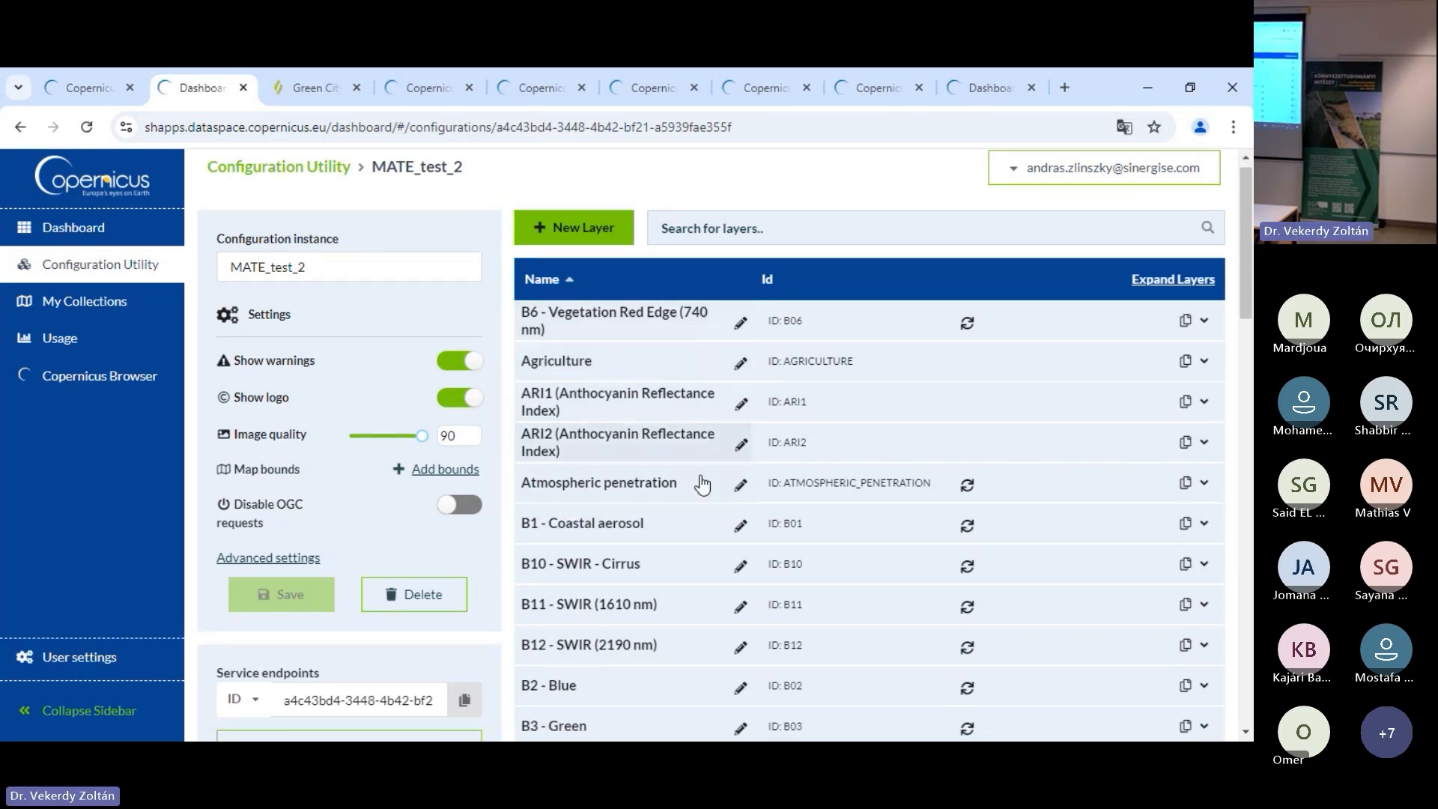
{"action": "scroll", "coordinate": [701, 488], "scroll_direction": "down", "scroll_amount": 11}
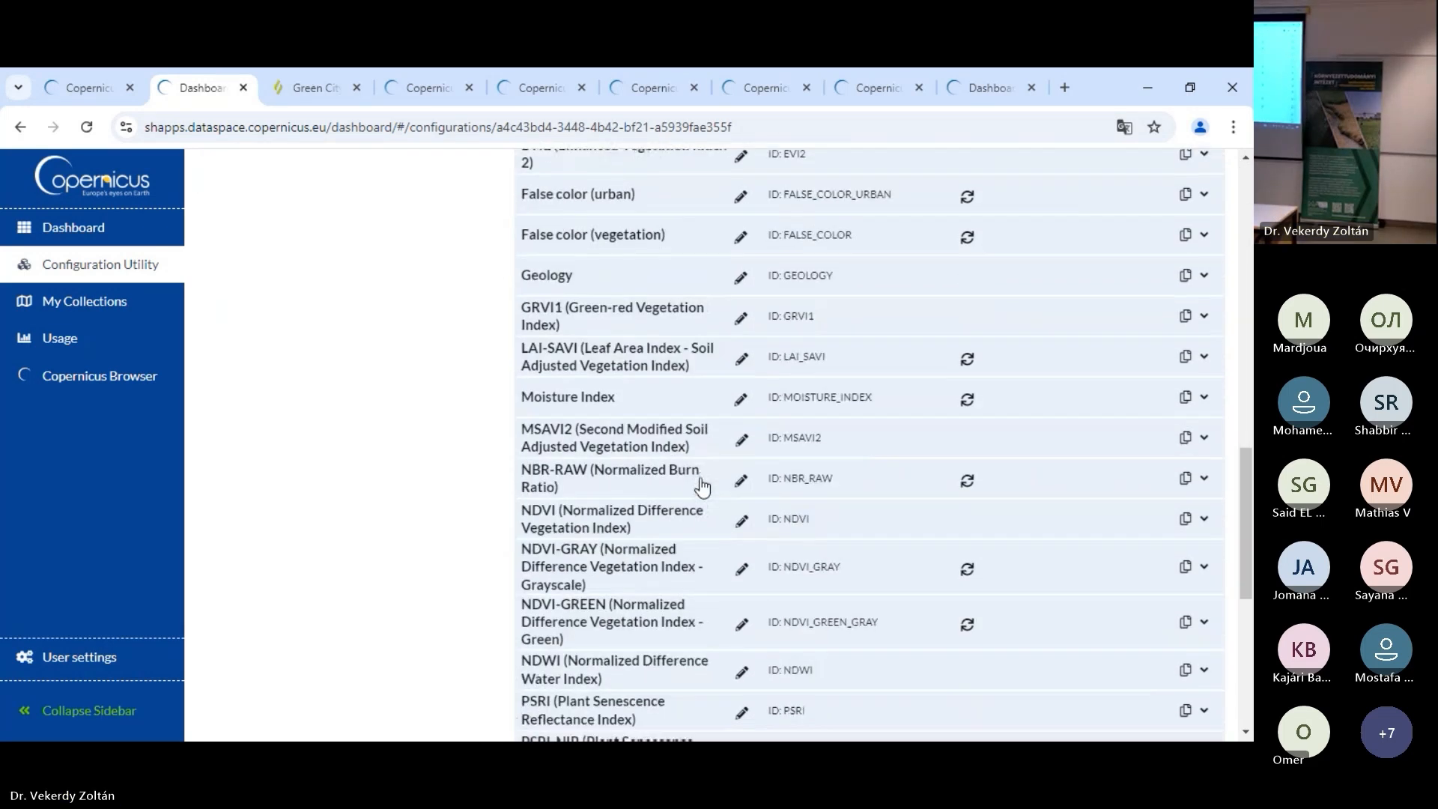
{"action": "scroll", "coordinate": [702, 487], "scroll_direction": "down", "scroll_amount": 2}
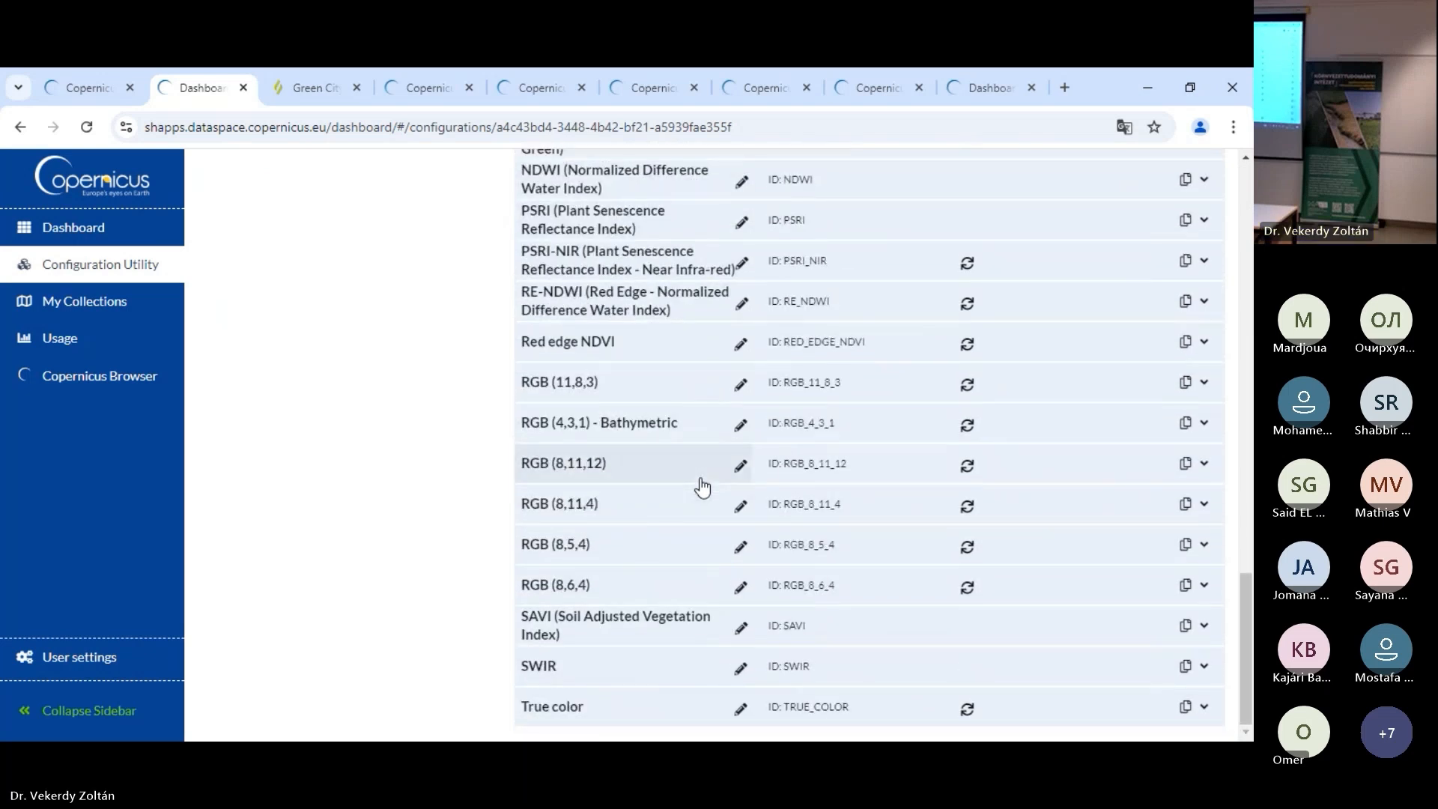
{"action": "scroll", "coordinate": [704, 483], "scroll_direction": "up", "scroll_amount": 8}
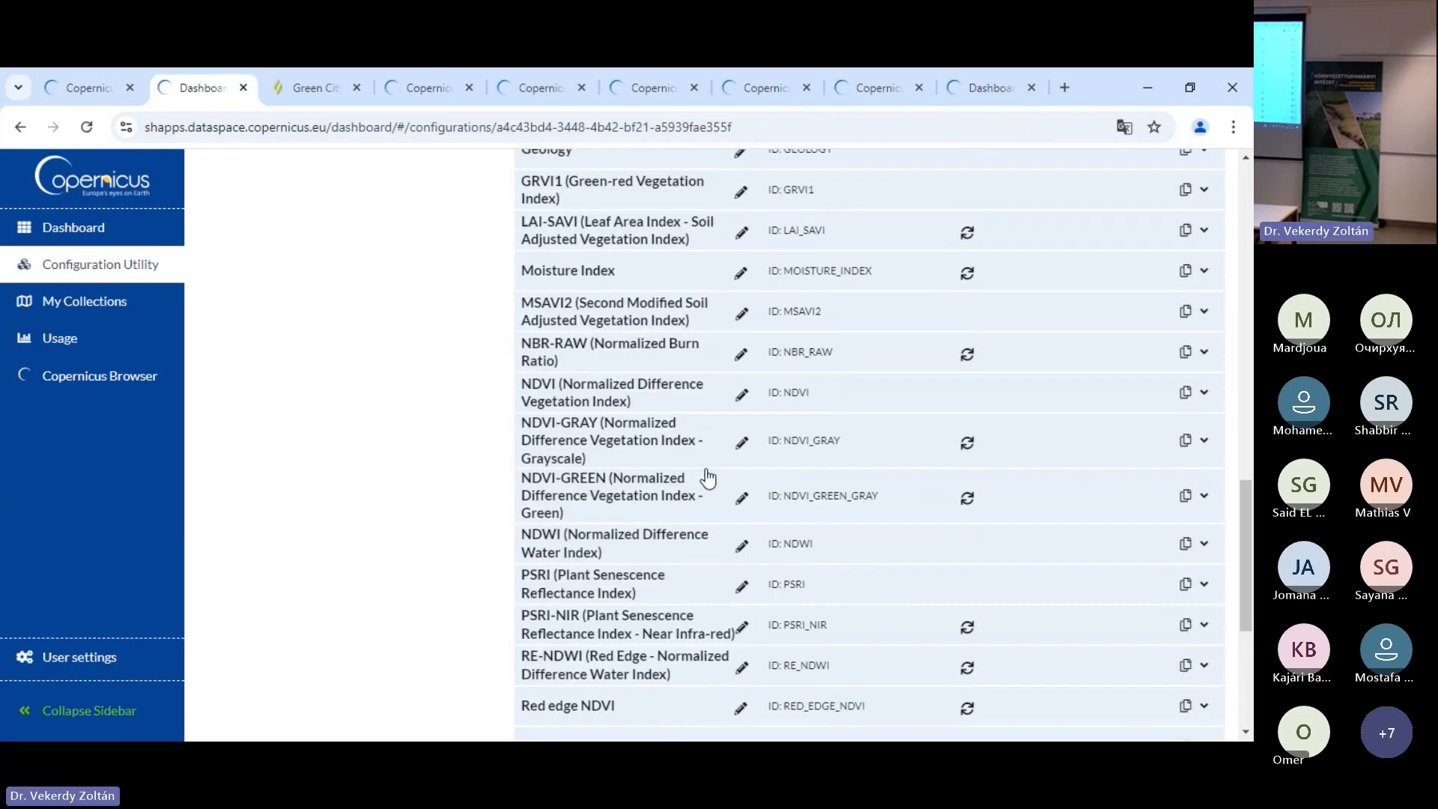
{"action": "scroll", "coordinate": [707, 477], "scroll_direction": "up", "scroll_amount": 15}
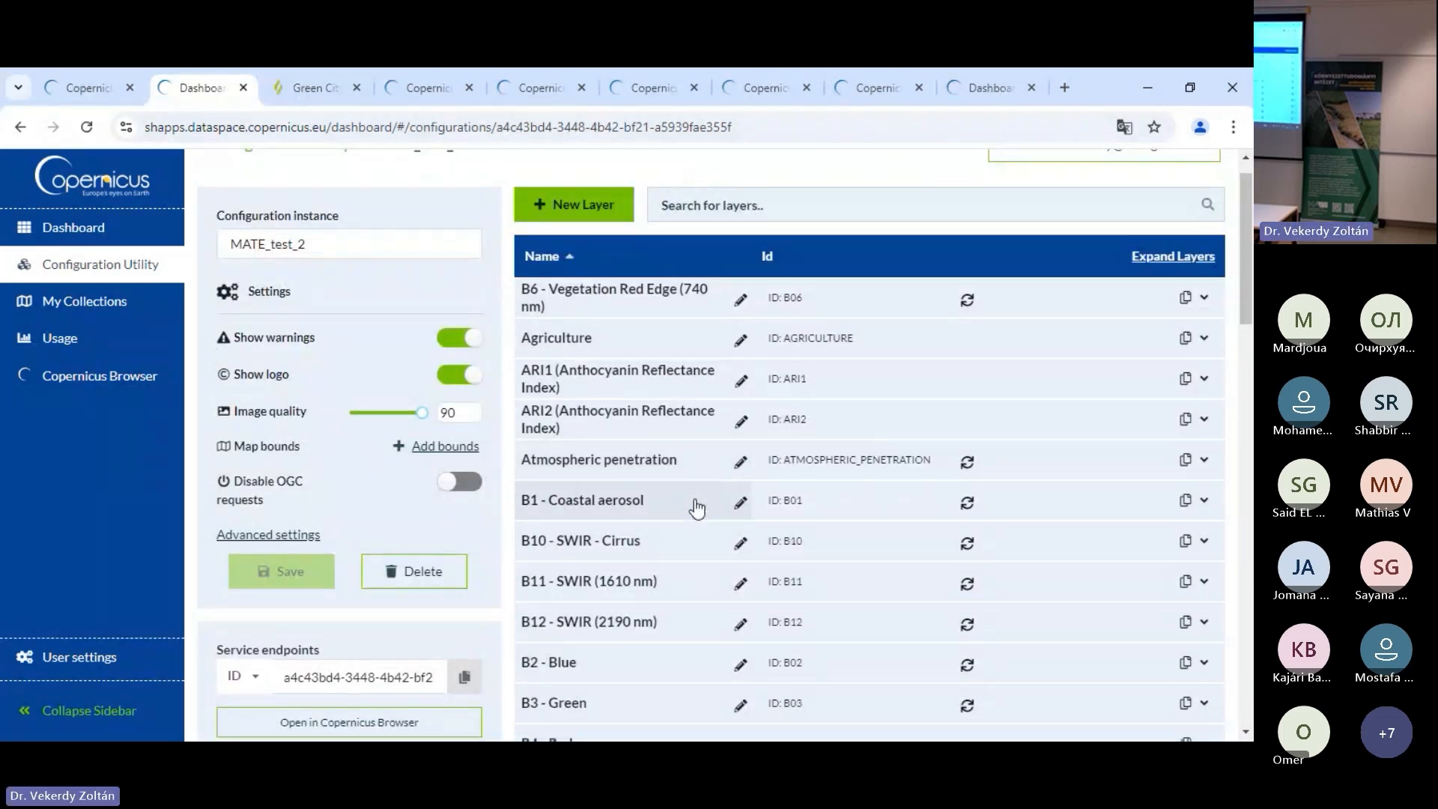
{"action": "scroll", "coordinate": [677, 532], "scroll_direction": "down", "scroll_amount": 1}
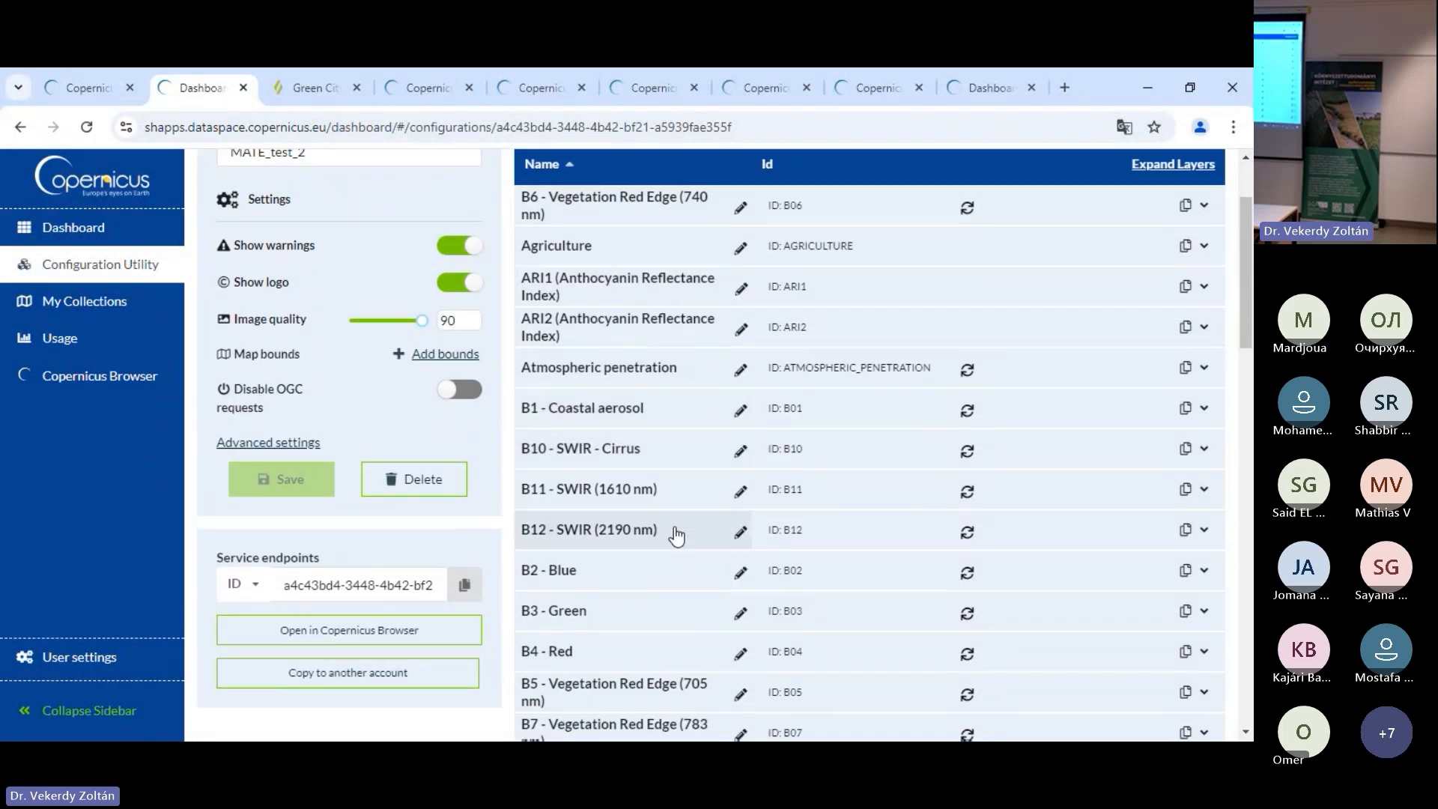
{"action": "scroll", "coordinate": [667, 537], "scroll_direction": "down", "scroll_amount": 1}
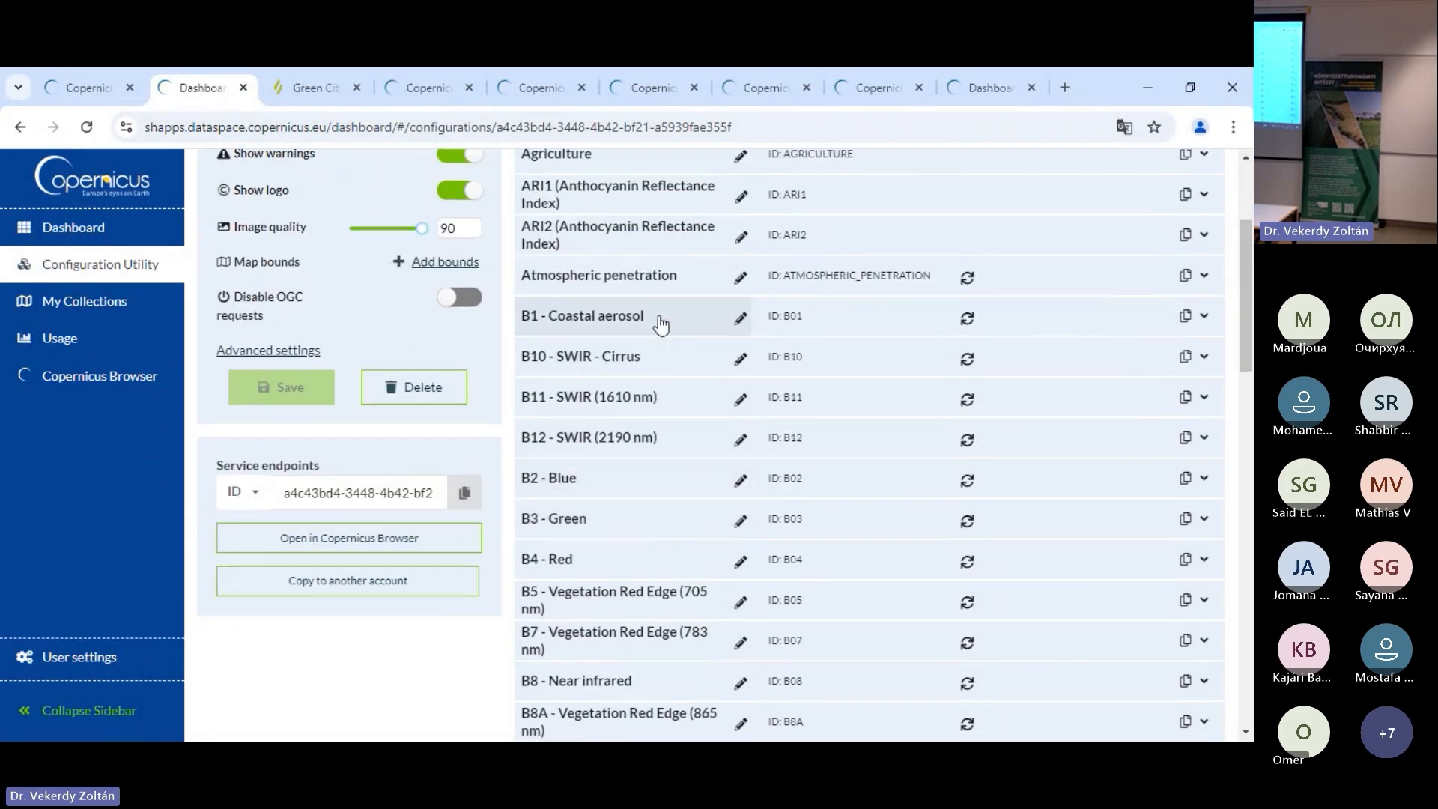
{"action": "scroll", "coordinate": [657, 545], "scroll_direction": "down", "scroll_amount": 4}
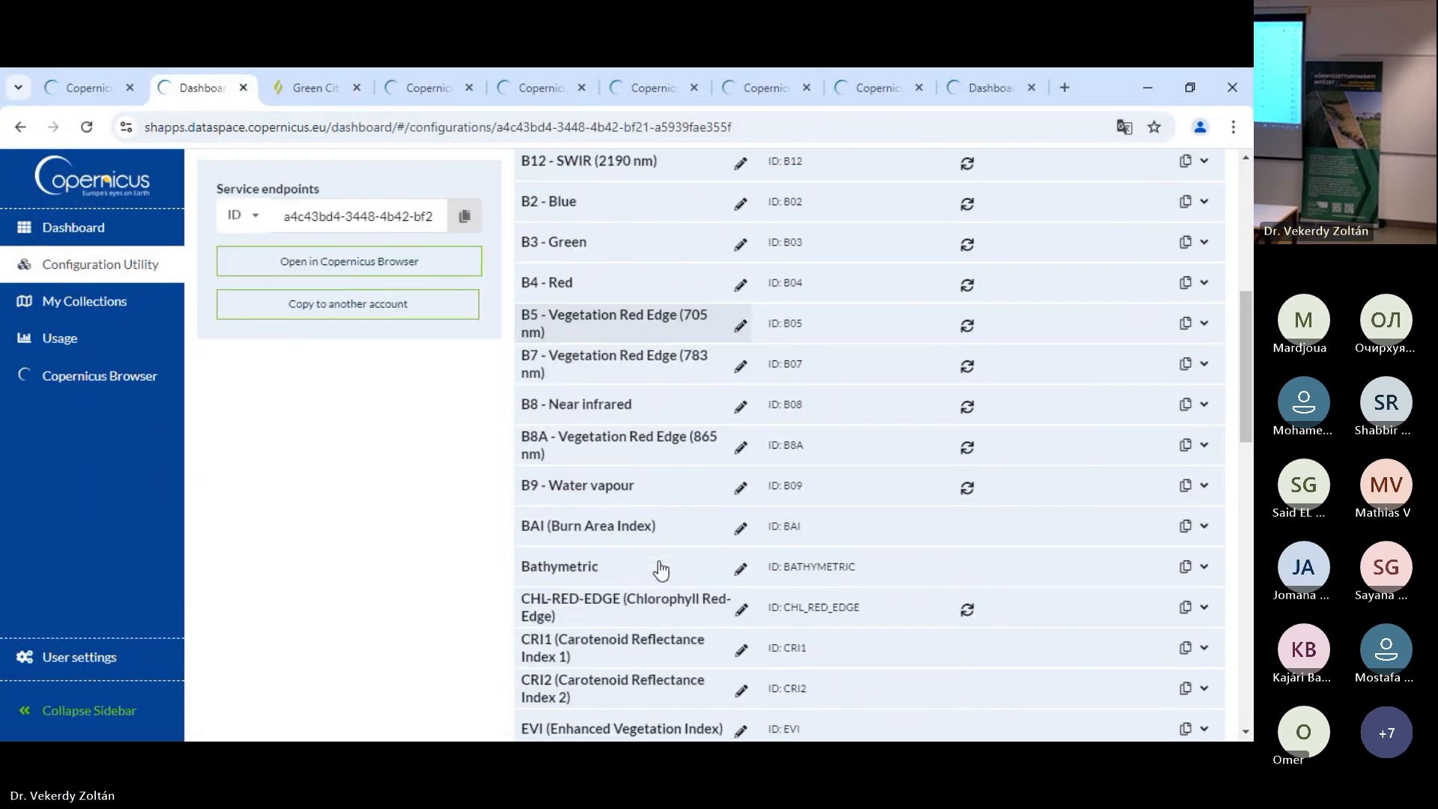
{"action": "scroll", "coordinate": [660, 569], "scroll_direction": "down", "scroll_amount": 3}
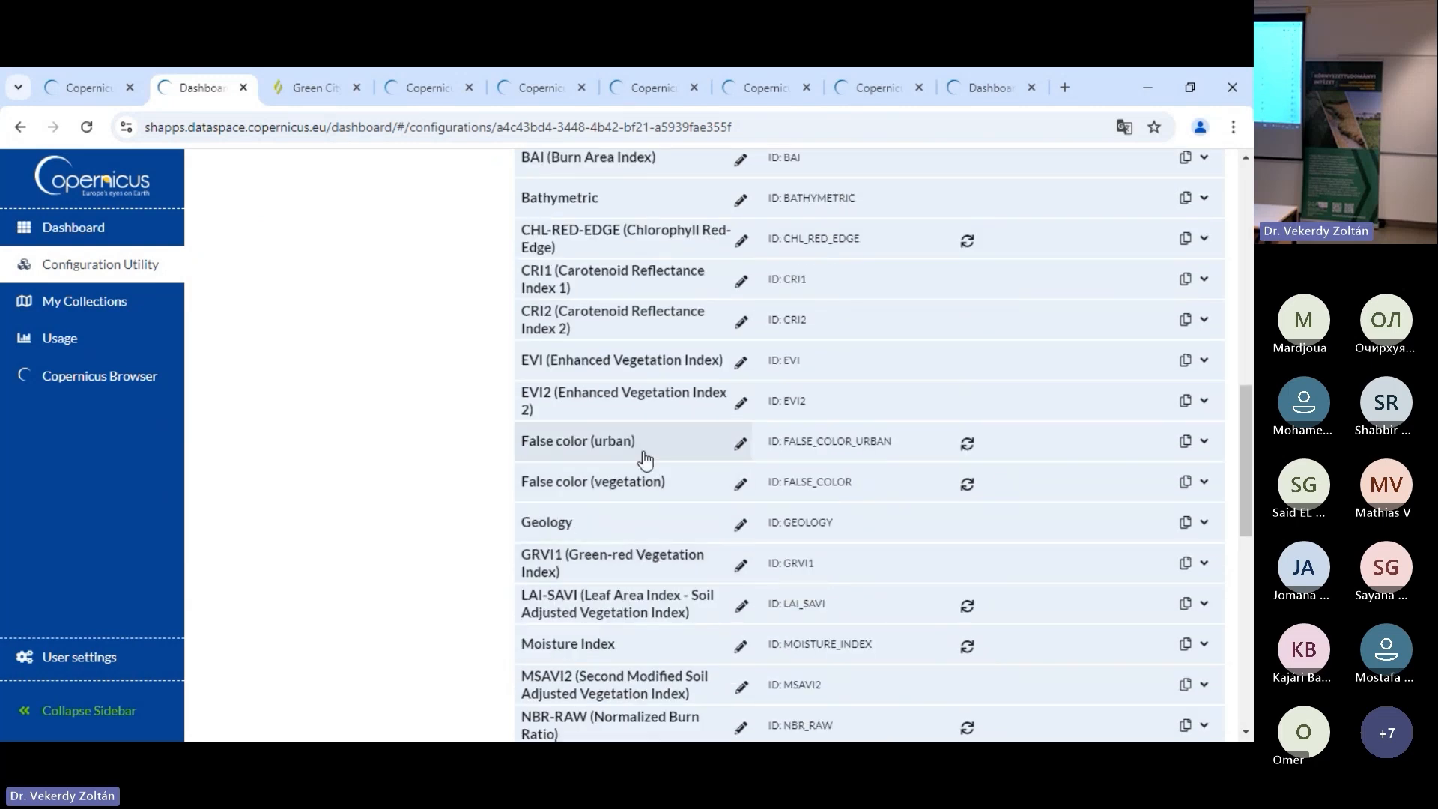
{"action": "scroll", "coordinate": [644, 459], "scroll_direction": "down", "scroll_amount": 2}
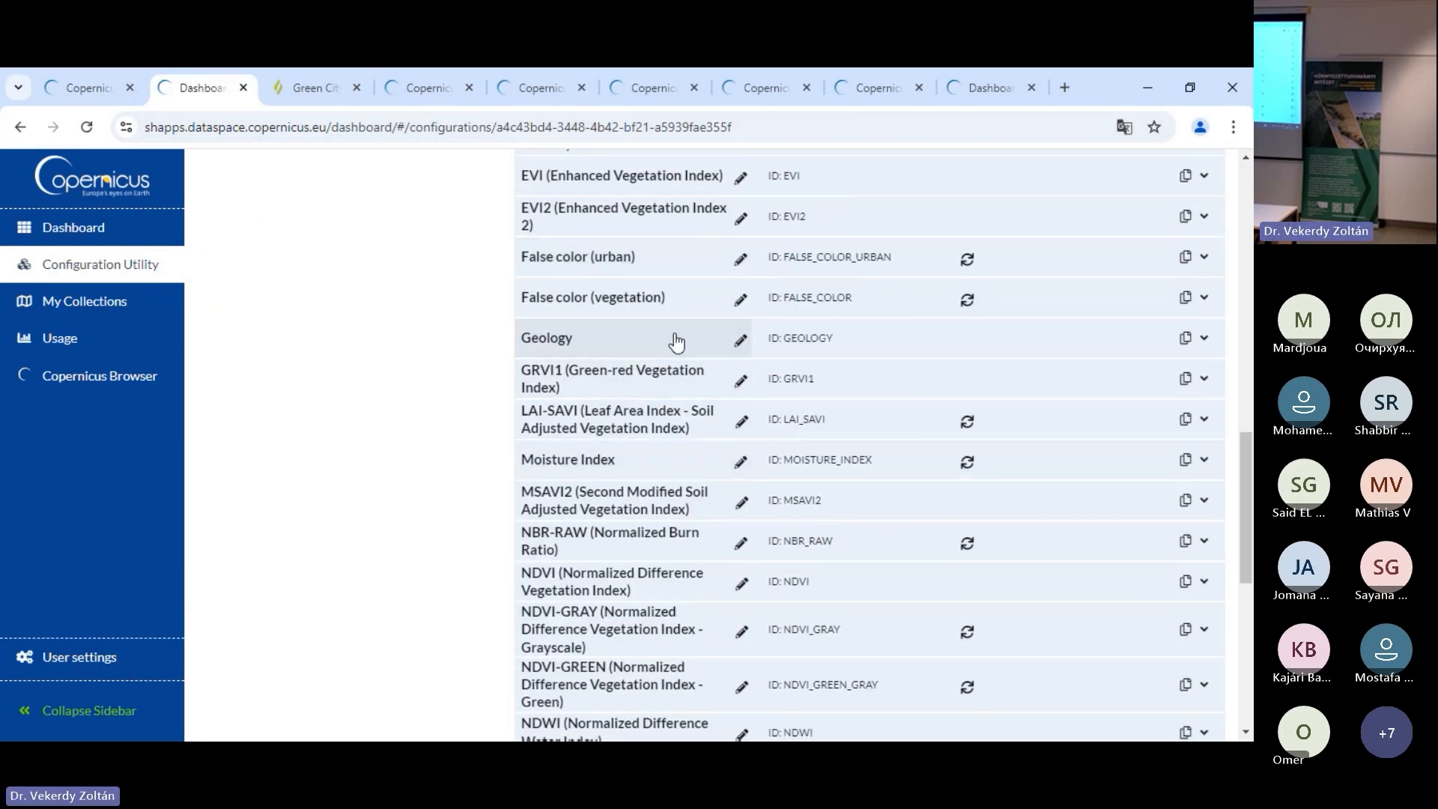
{"action": "scroll", "coordinate": [682, 477], "scroll_direction": "down", "scroll_amount": 6}
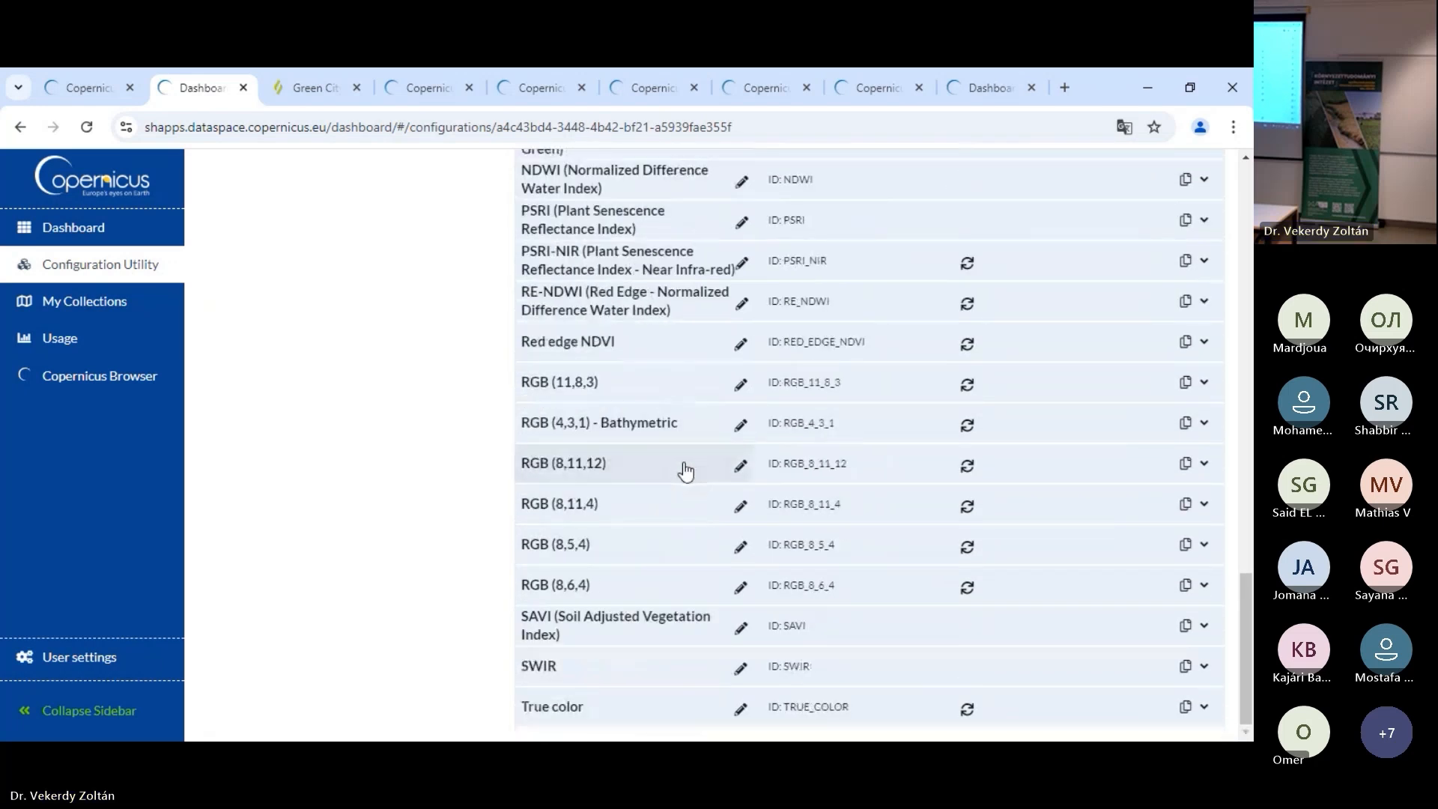
{"action": "scroll", "coordinate": [674, 632], "scroll_direction": "up", "scroll_amount": 15}
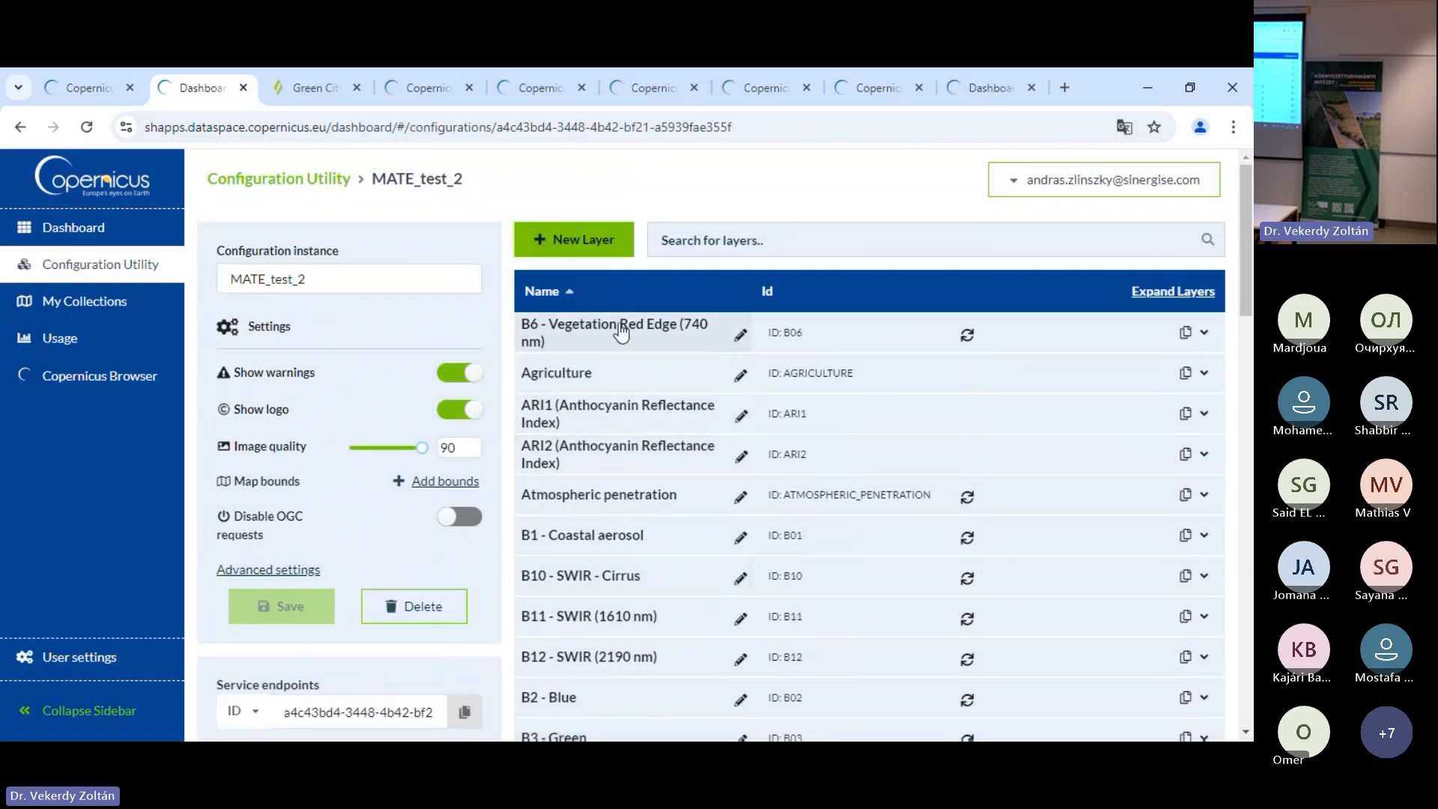
Start a new layer in MATE_test_2, and copy the NDSI visualization evalscript from the Sentinel-2 snow and glaciers algorithms on the custom scripts site
{"action": "left_click", "coordinate": [585, 247]}
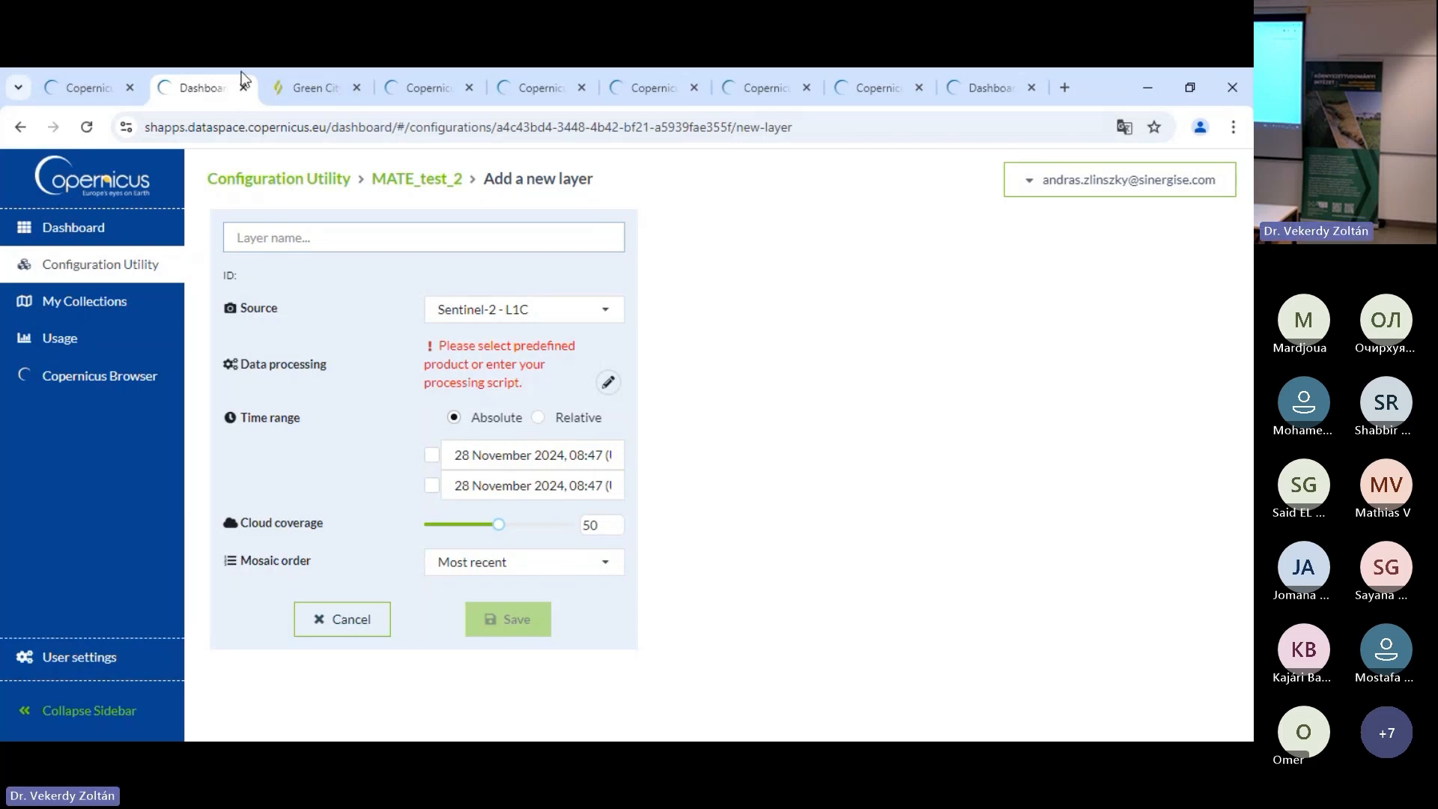
{"action": "key", "text": "ctrl+Tab"}
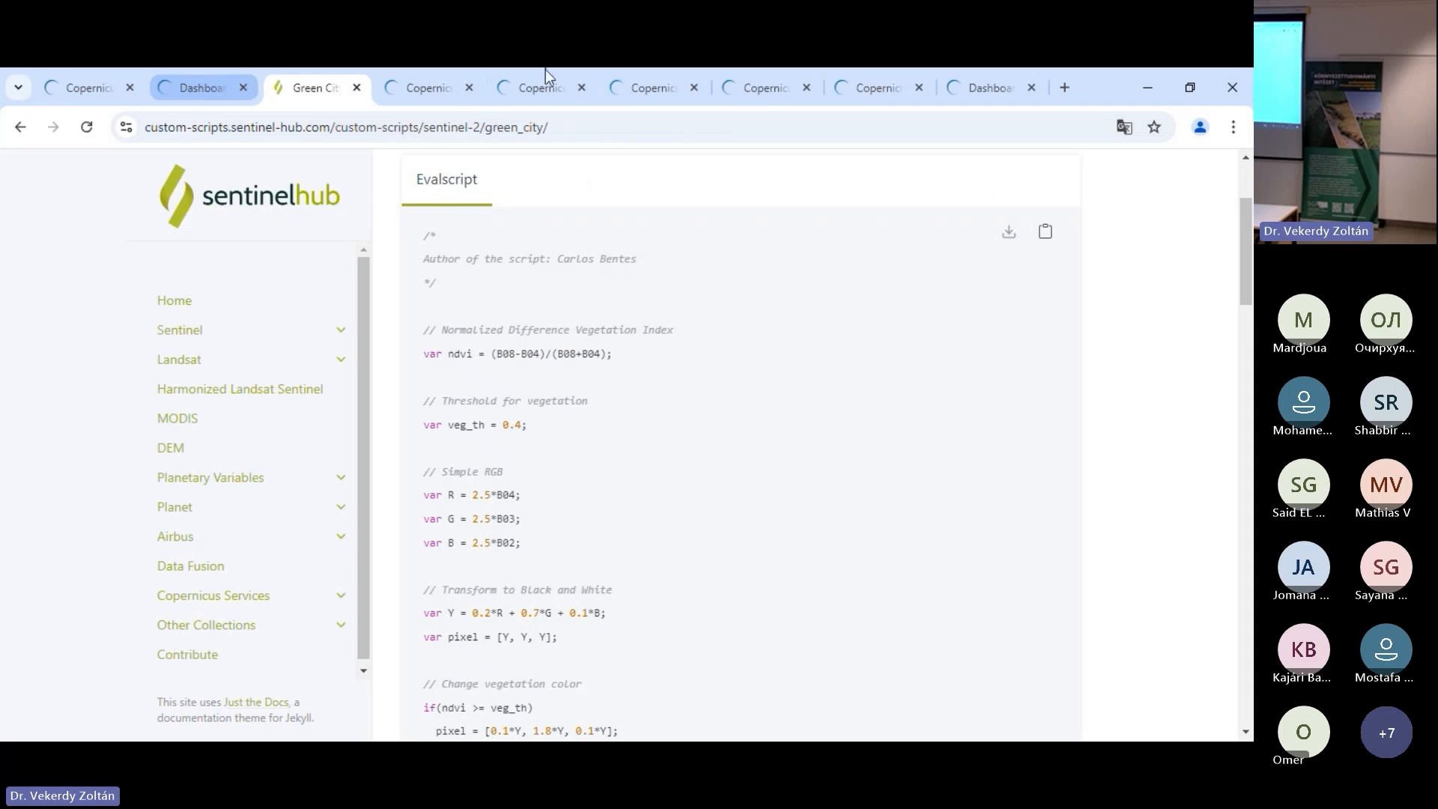
{"action": "left_click", "coordinate": [191, 335]}
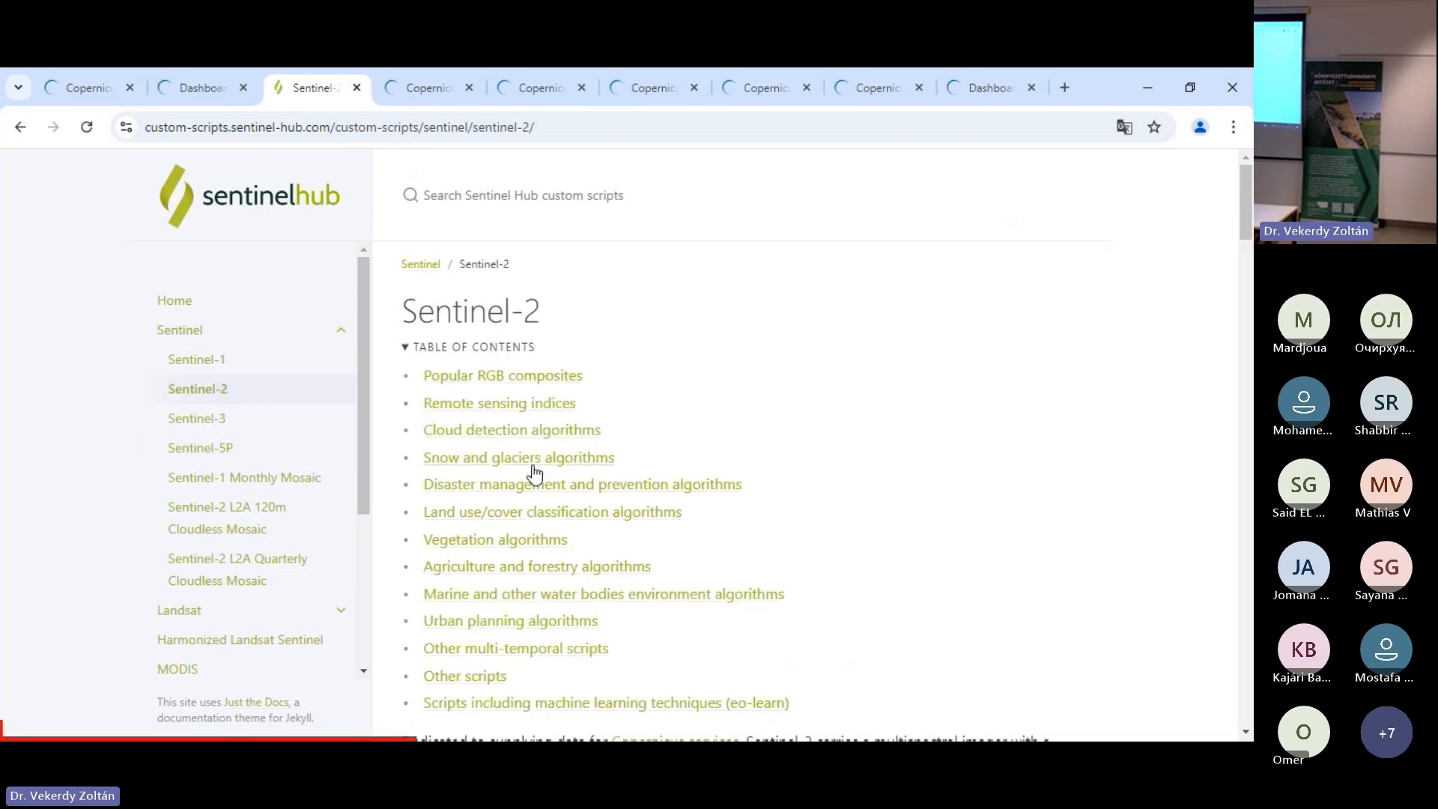
{"action": "left_click", "coordinate": [528, 459]}
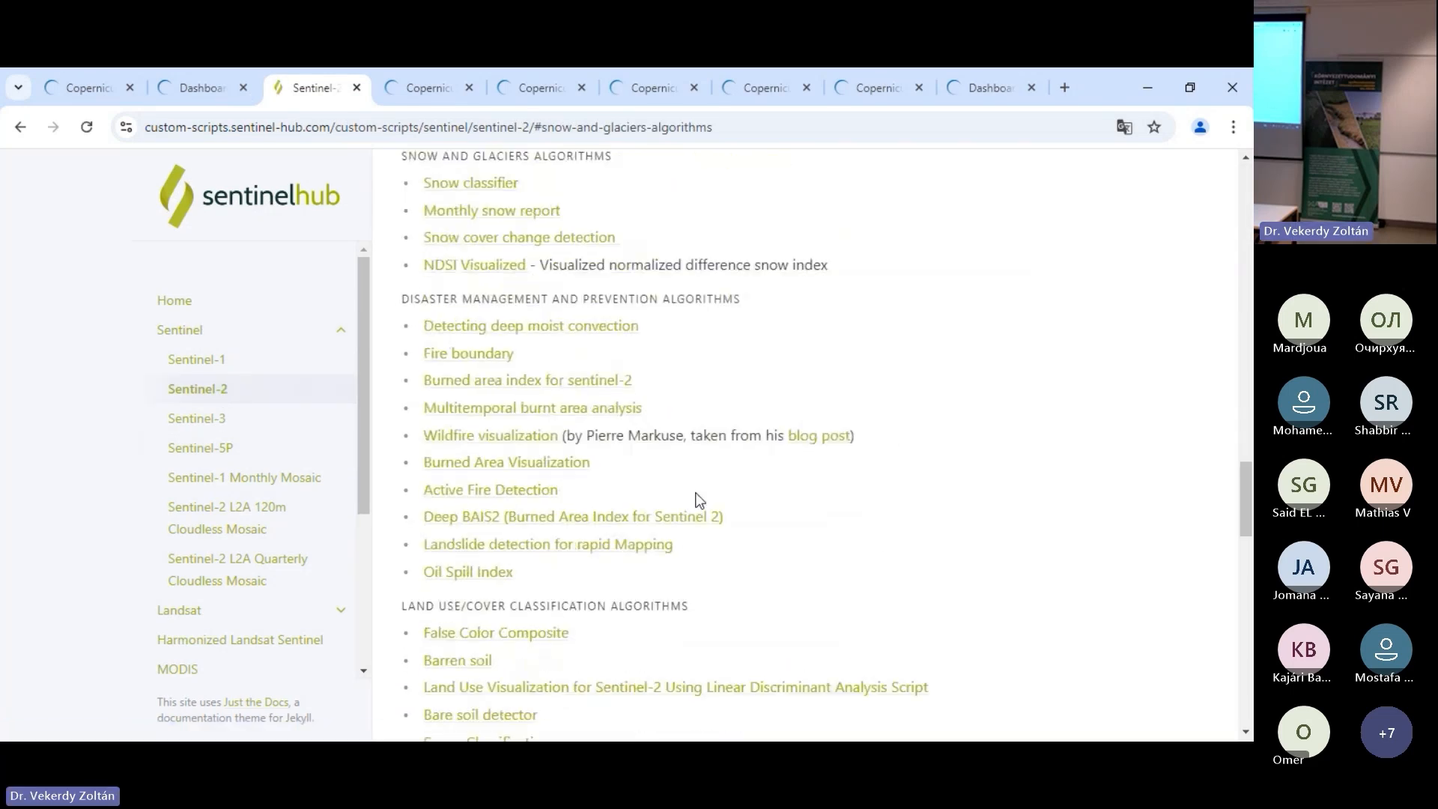
{"action": "left_click", "coordinate": [483, 273]}
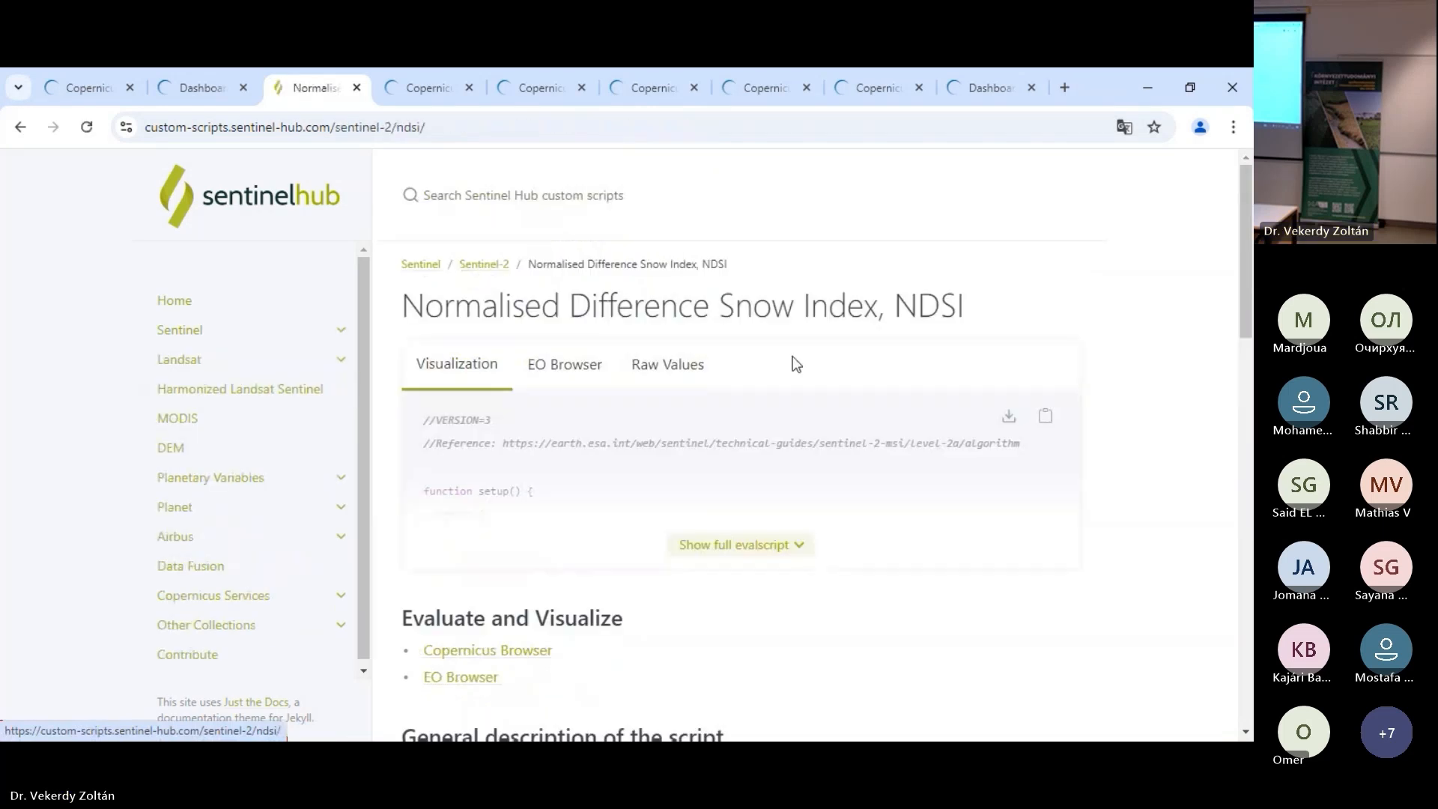
{"action": "left_click", "coordinate": [1037, 418]}
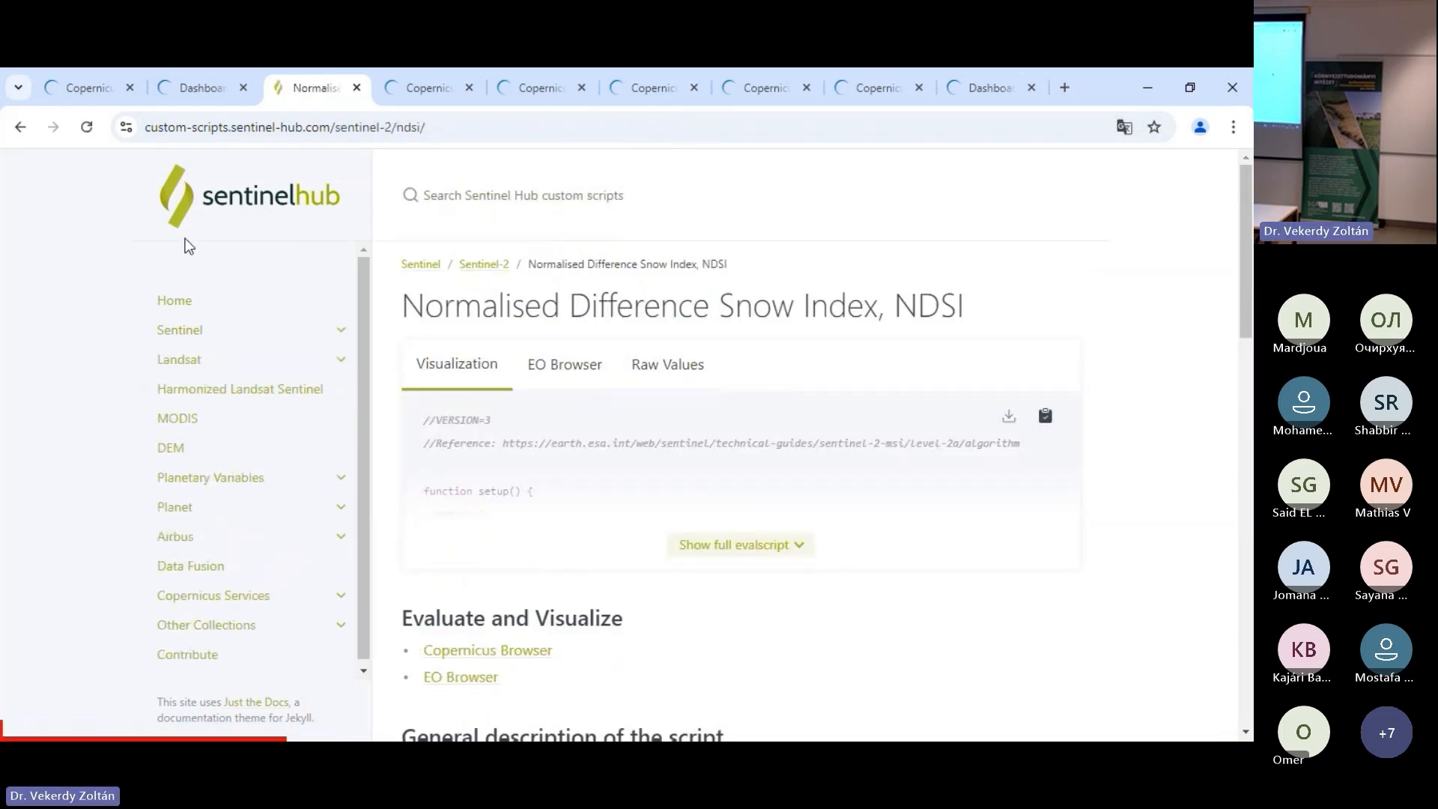
Back in the new layer form, name the layer snow_index and set its source to Sentinel-2 - L2A
{"action": "left_click", "coordinate": [213, 85]}
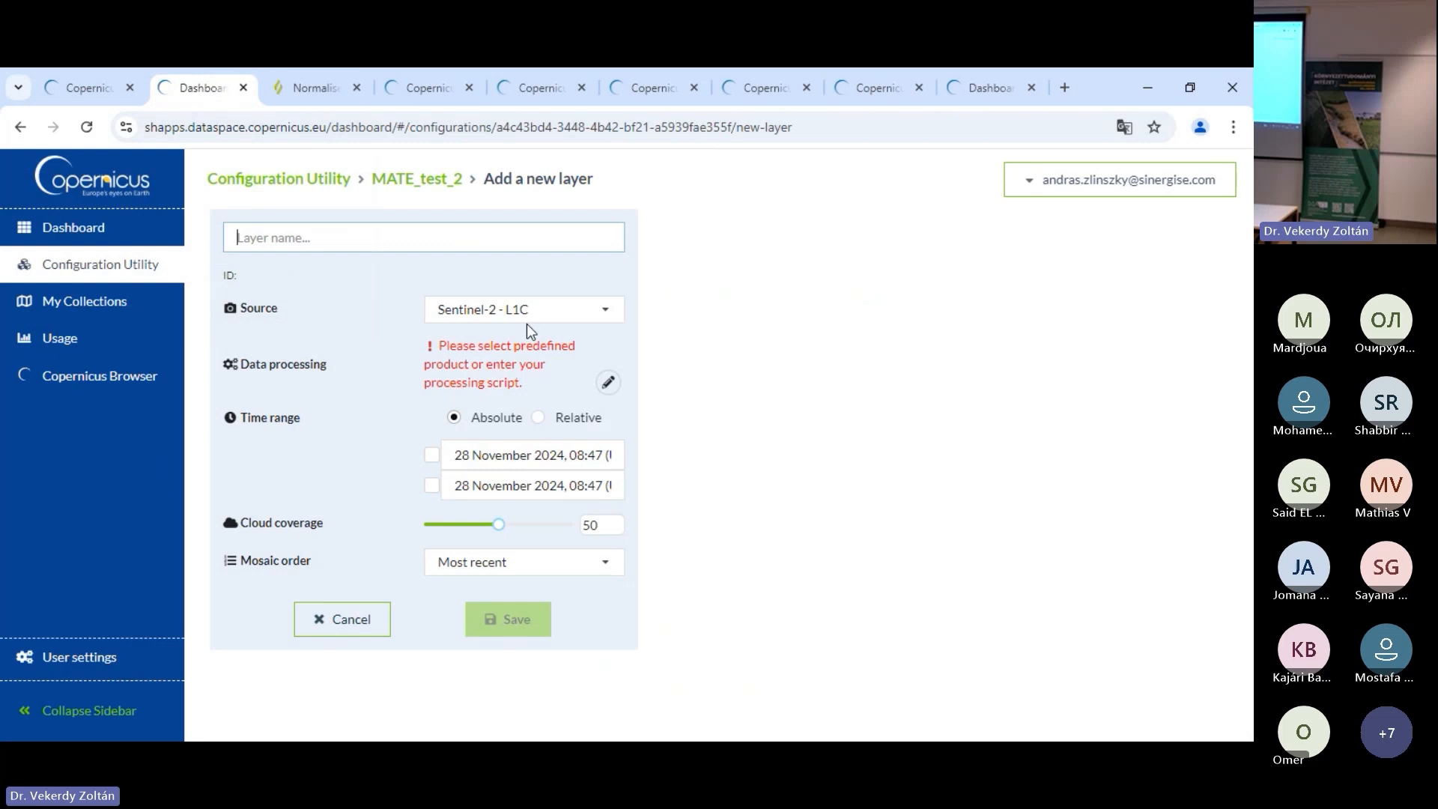
{"action": "type", "text": "snow_index"}
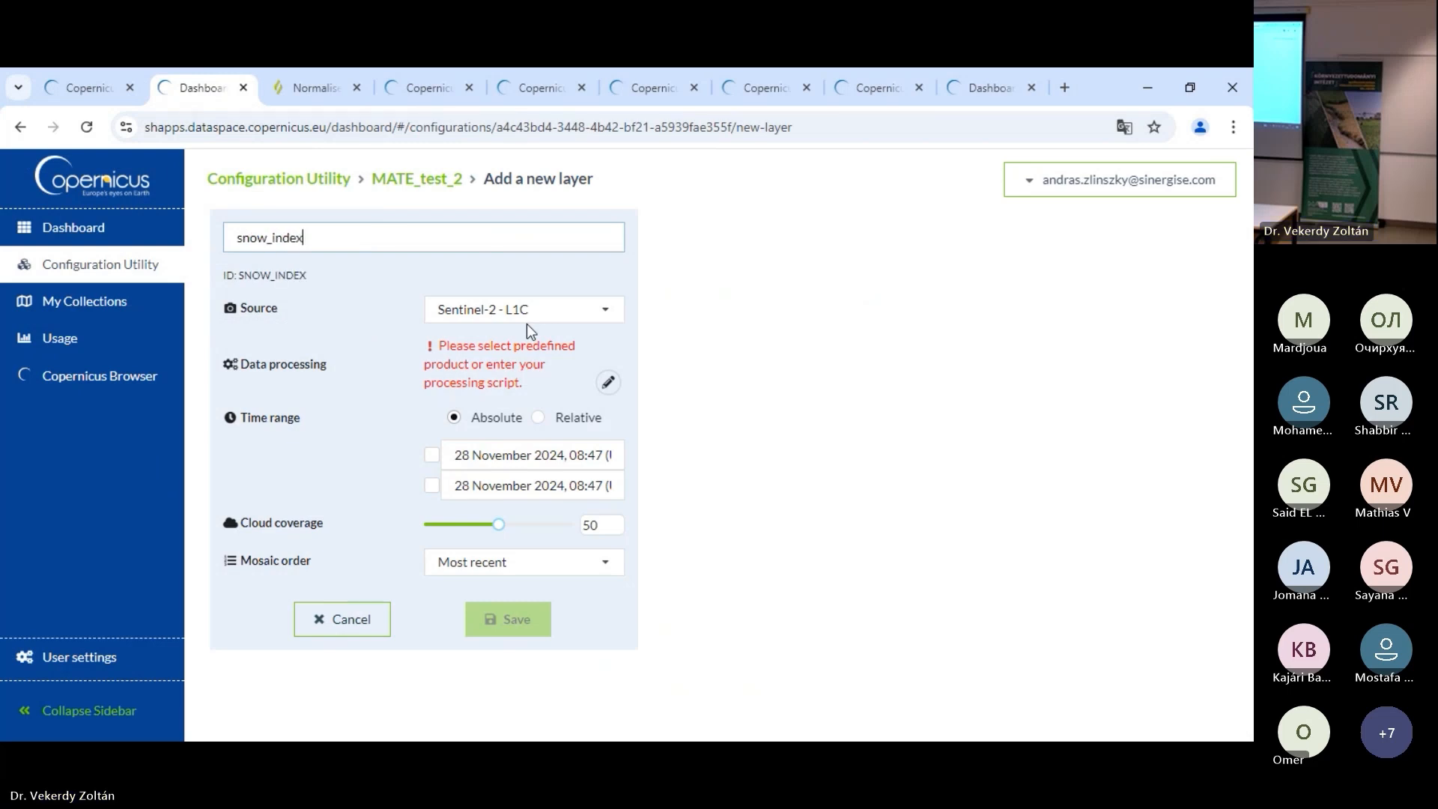
{"action": "left_click", "coordinate": [606, 324]}
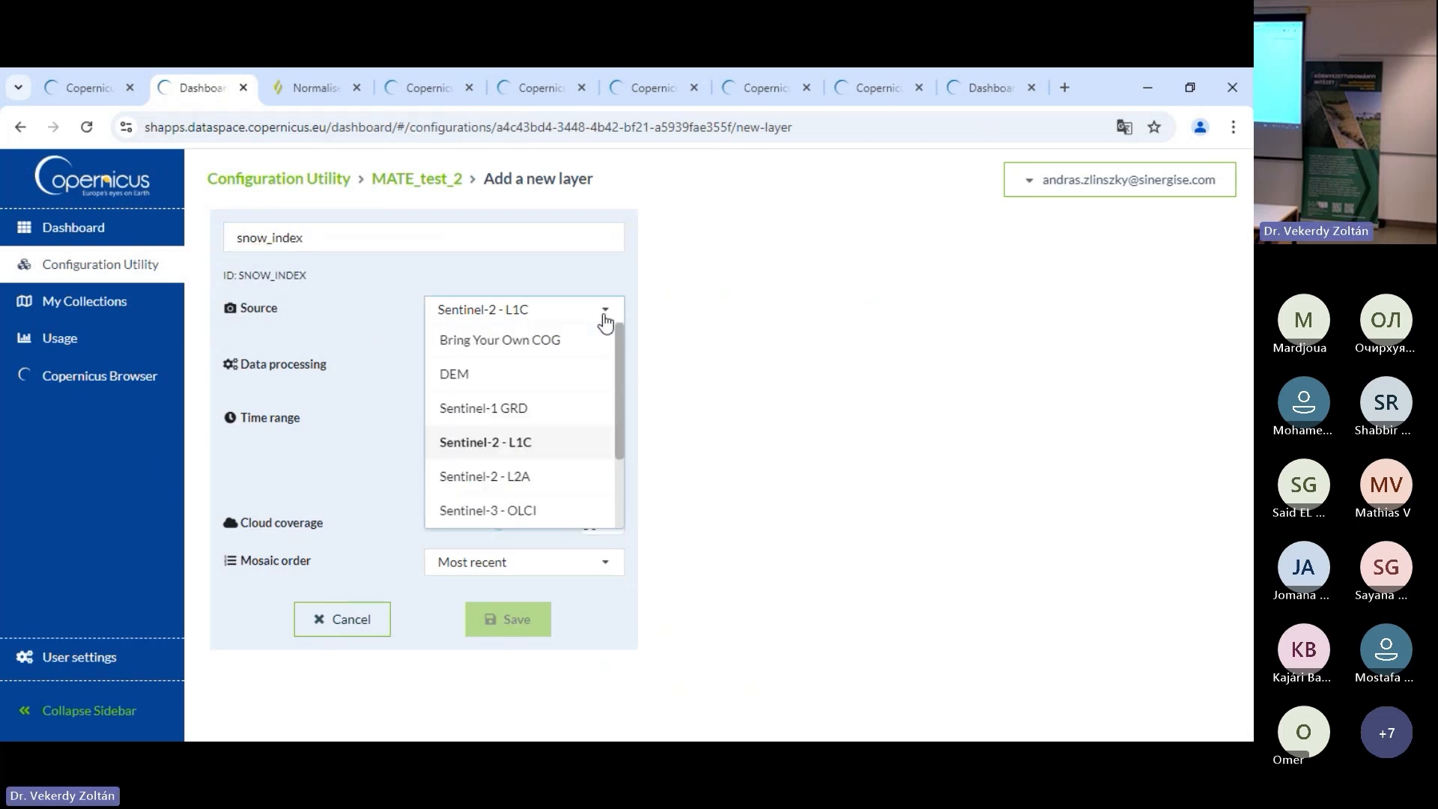
{"action": "left_click", "coordinate": [544, 478]}
Paste the copied NDSI evalscript into the snow_index layer's custom script editor, and view the visualization options for base product B06
{"action": "left_click", "coordinate": [607, 378]}
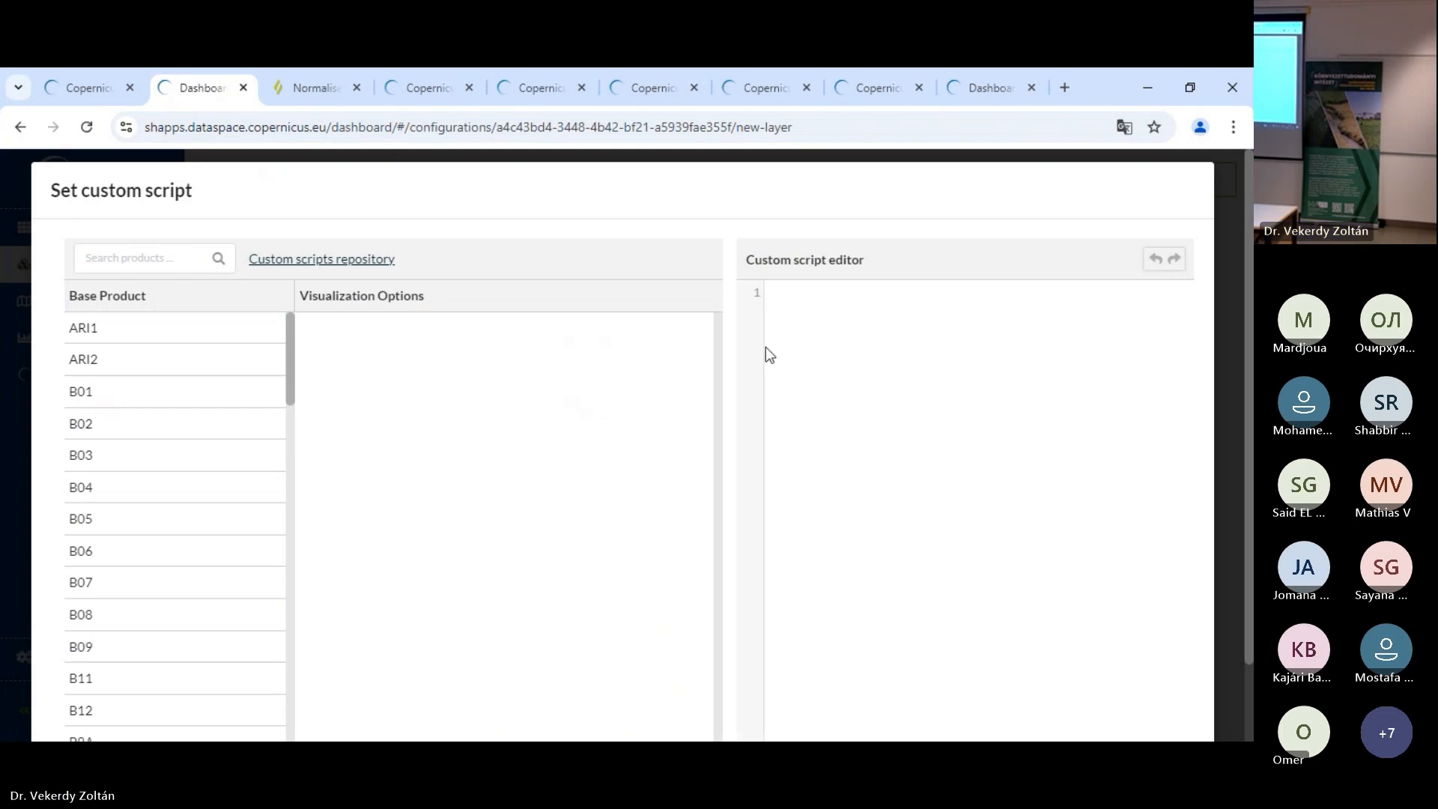
{"action": "left_click", "coordinate": [799, 297]}
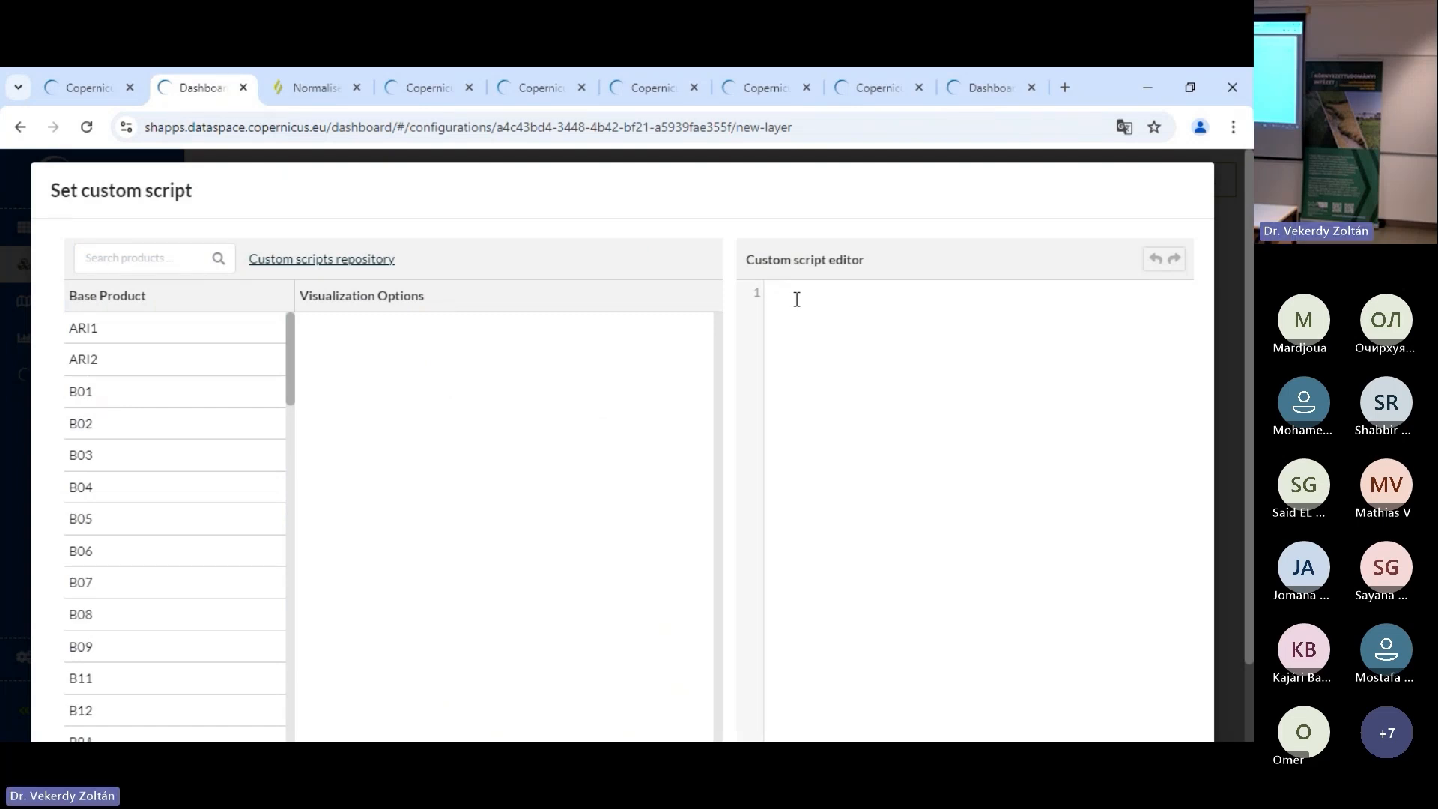
{"action": "key", "text": "ctrl+v"}
{"action": "scroll", "coordinate": [312, 527], "scroll_direction": "down", "scroll_amount": 2}
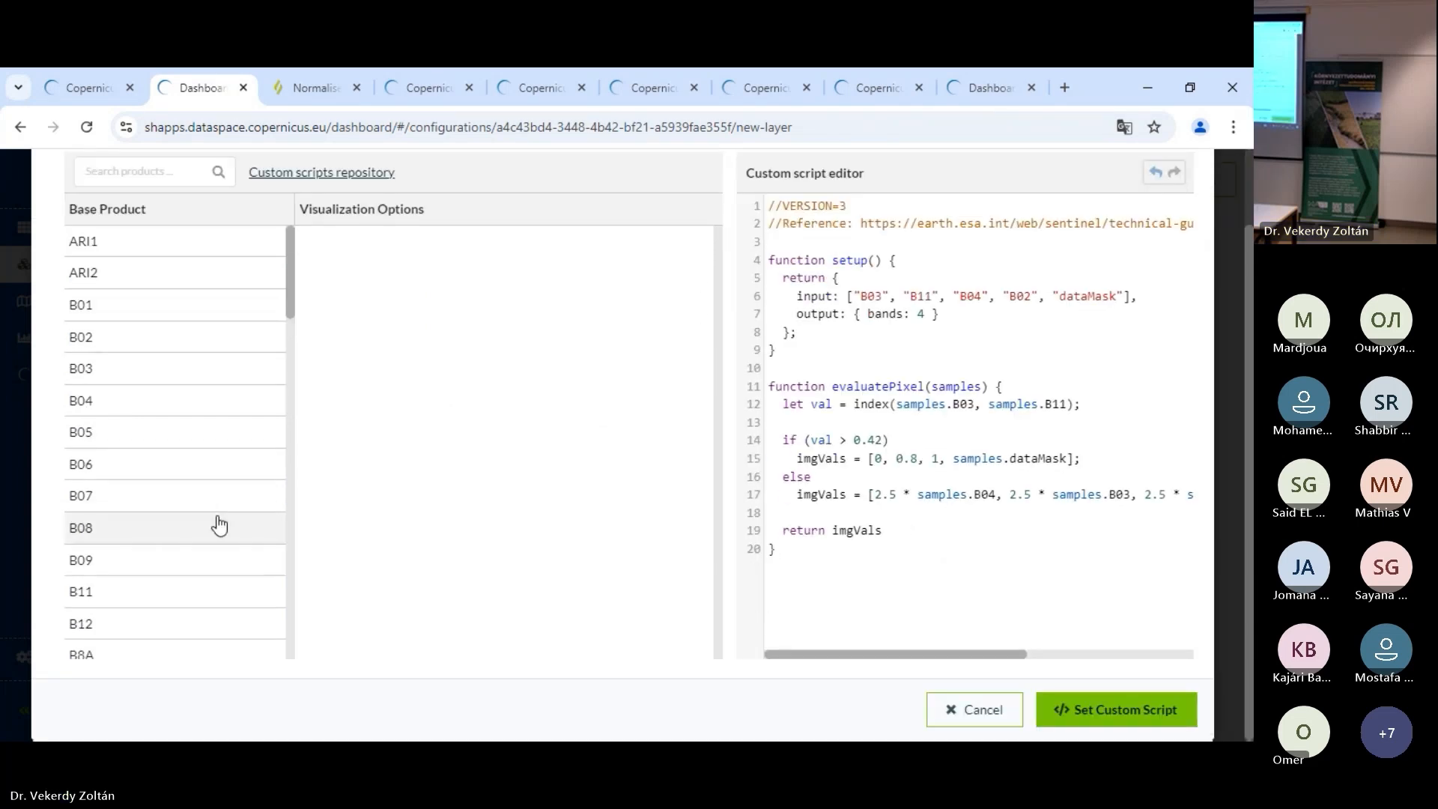
{"action": "left_click", "coordinate": [101, 476]}
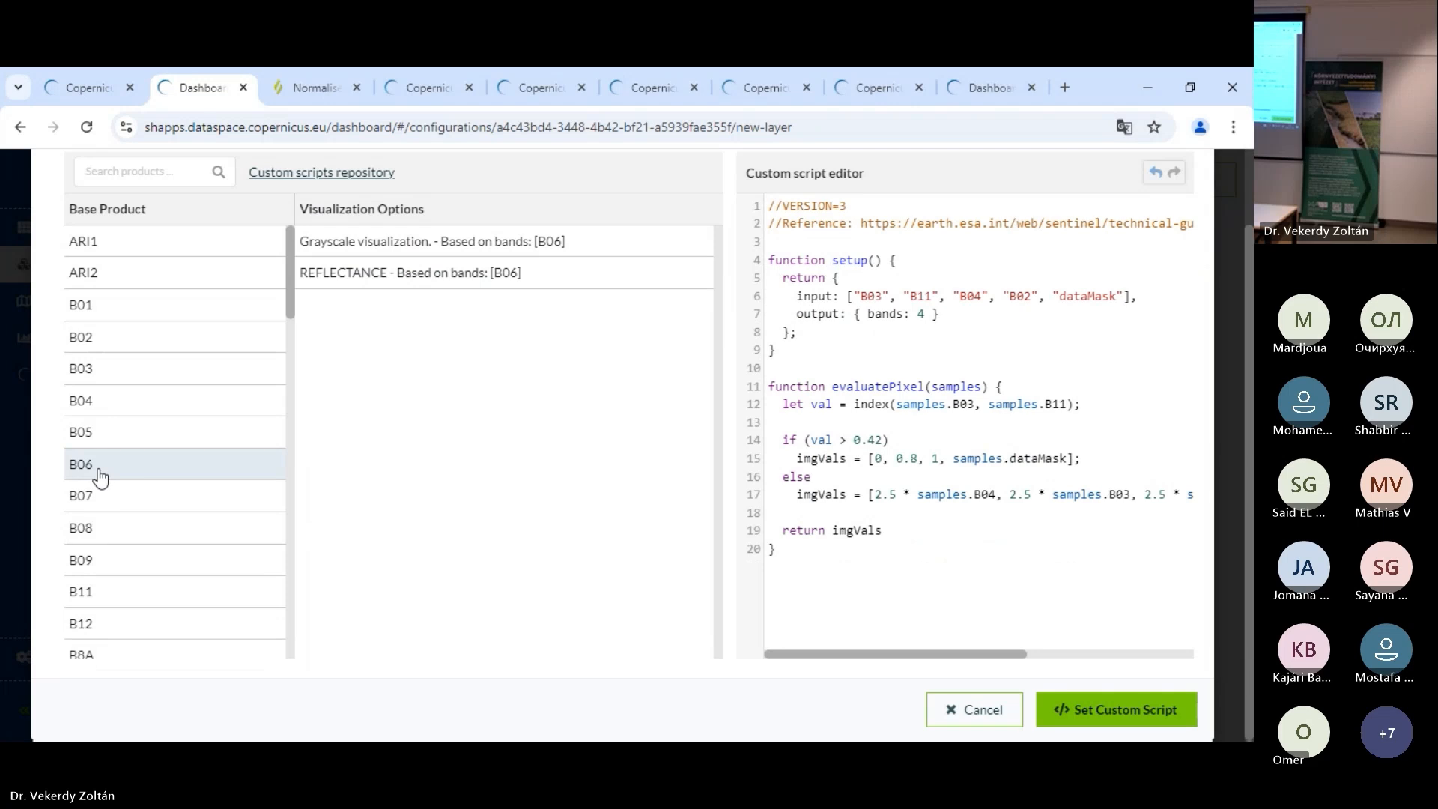
{"action": "scroll", "coordinate": [105, 467], "scroll_direction": "up", "scroll_amount": 2}
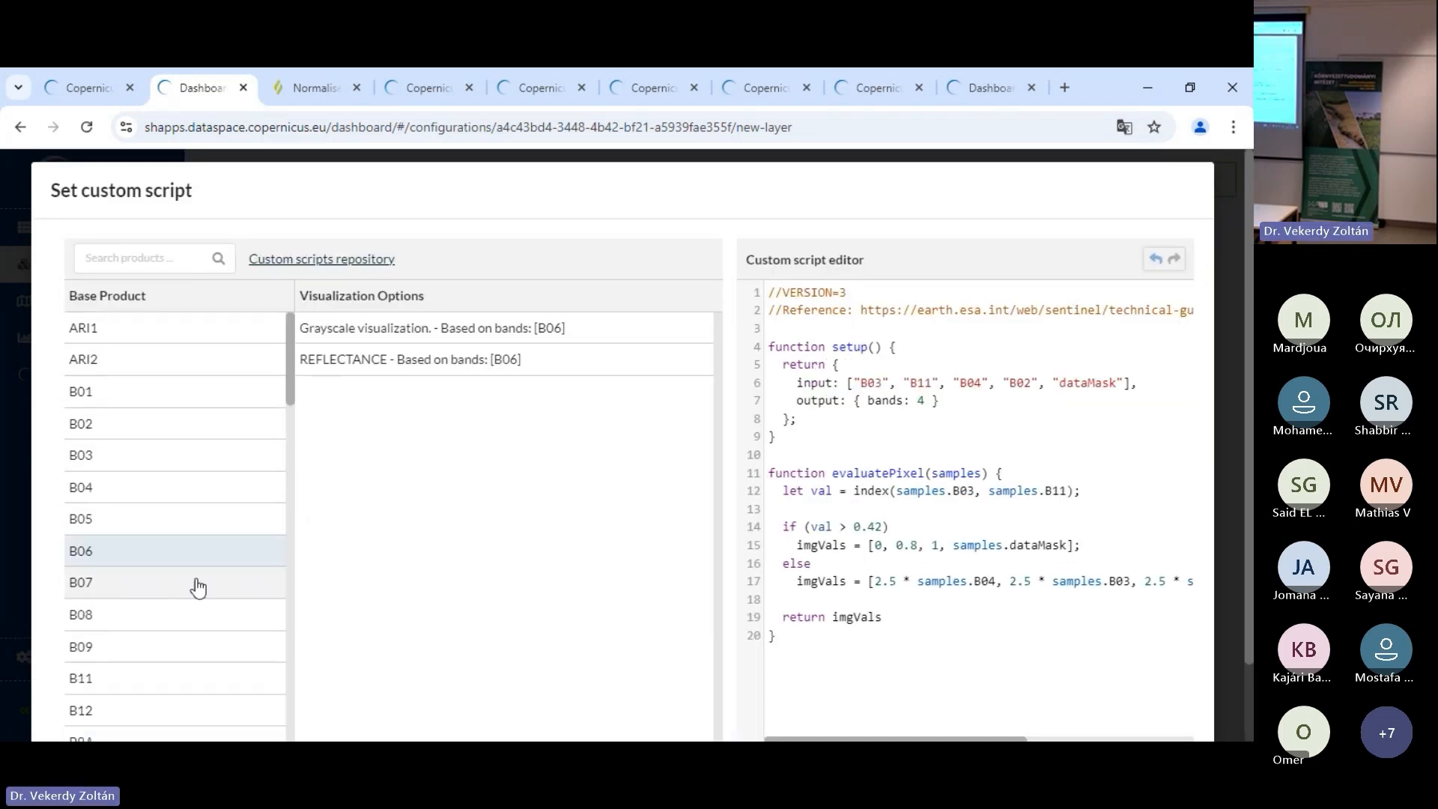
Compare the visualization options offered for the base products B01, ARI1 and NDVI in the custom script dialog
{"action": "left_click", "coordinate": [101, 391]}
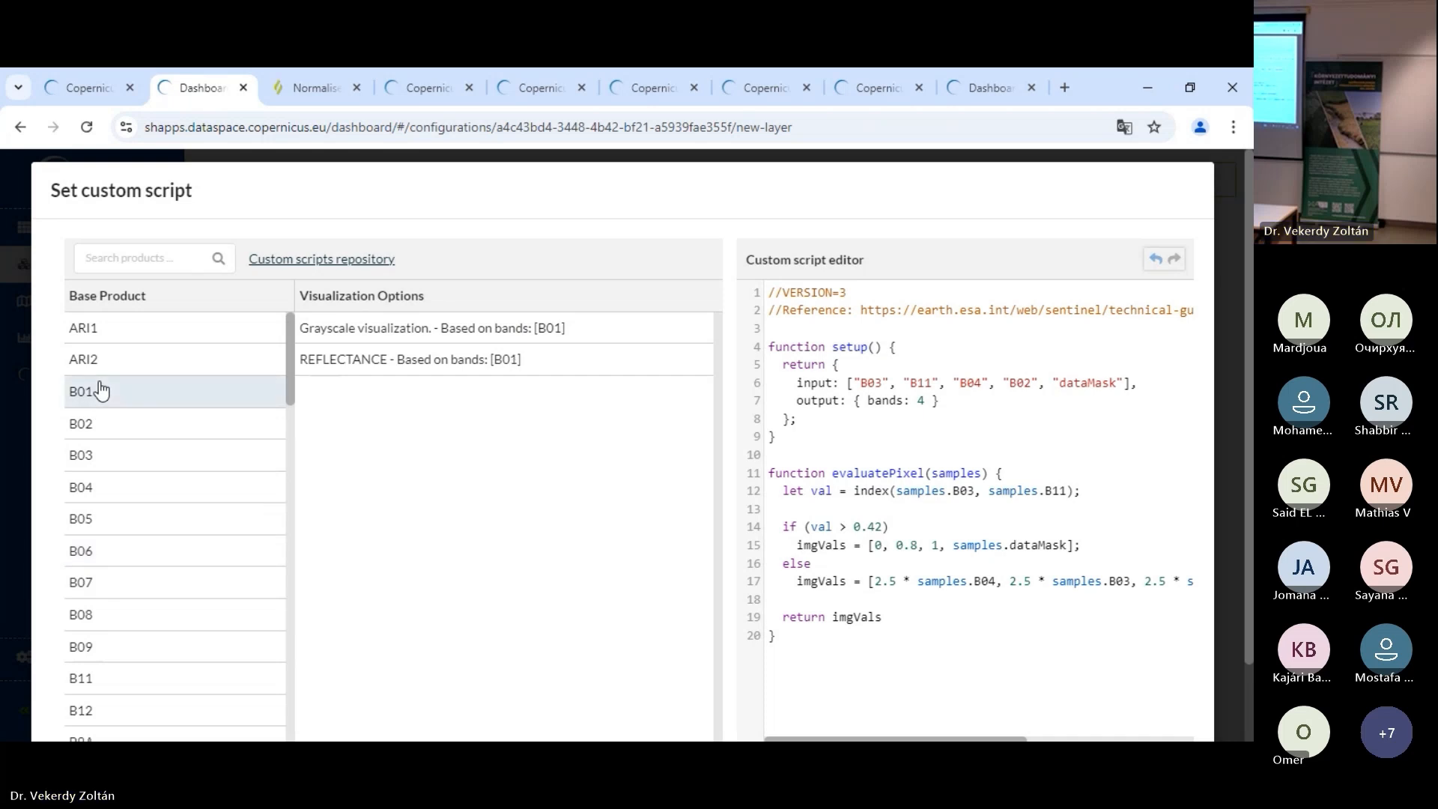
{"action": "left_click", "coordinate": [105, 329]}
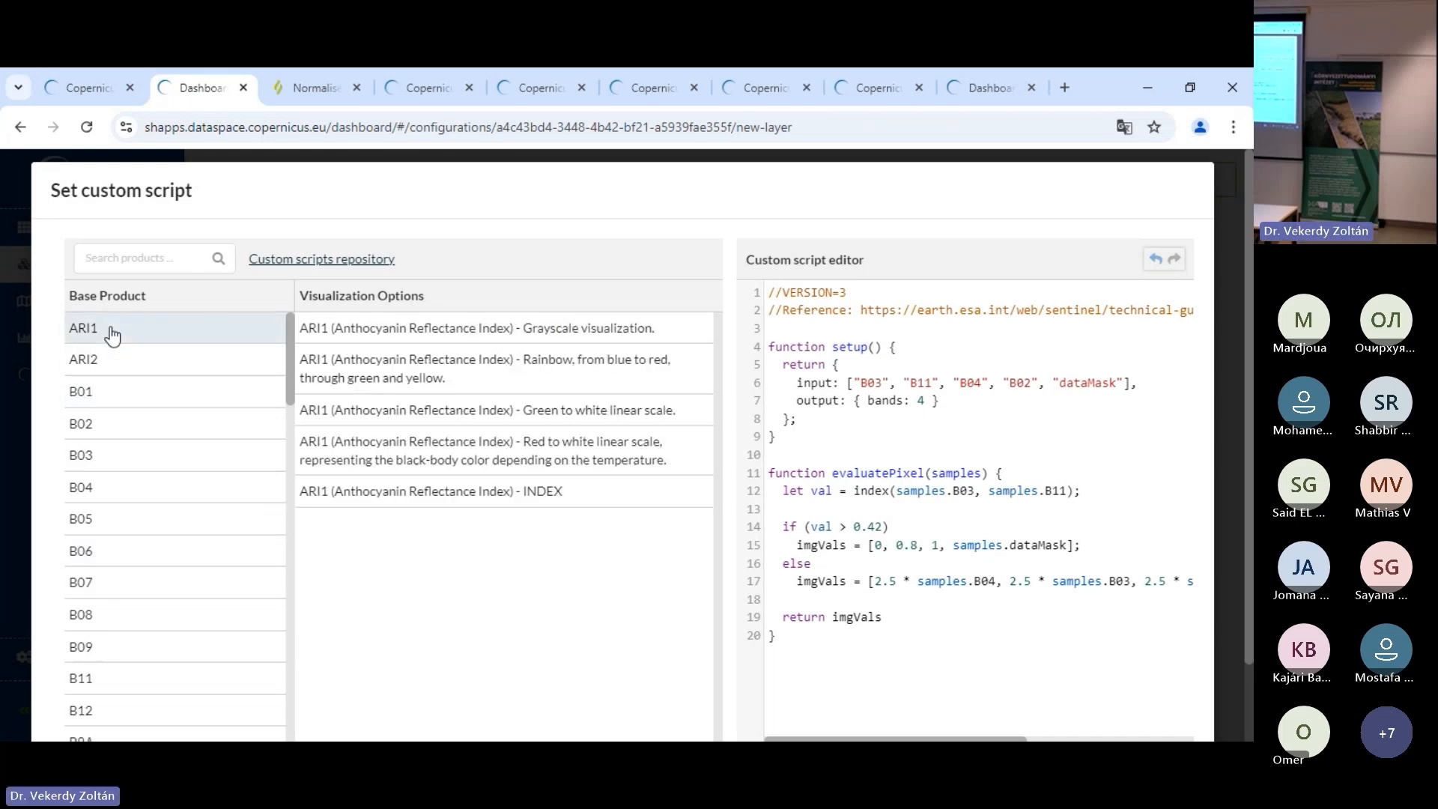
{"action": "left_click", "coordinate": [95, 403]}
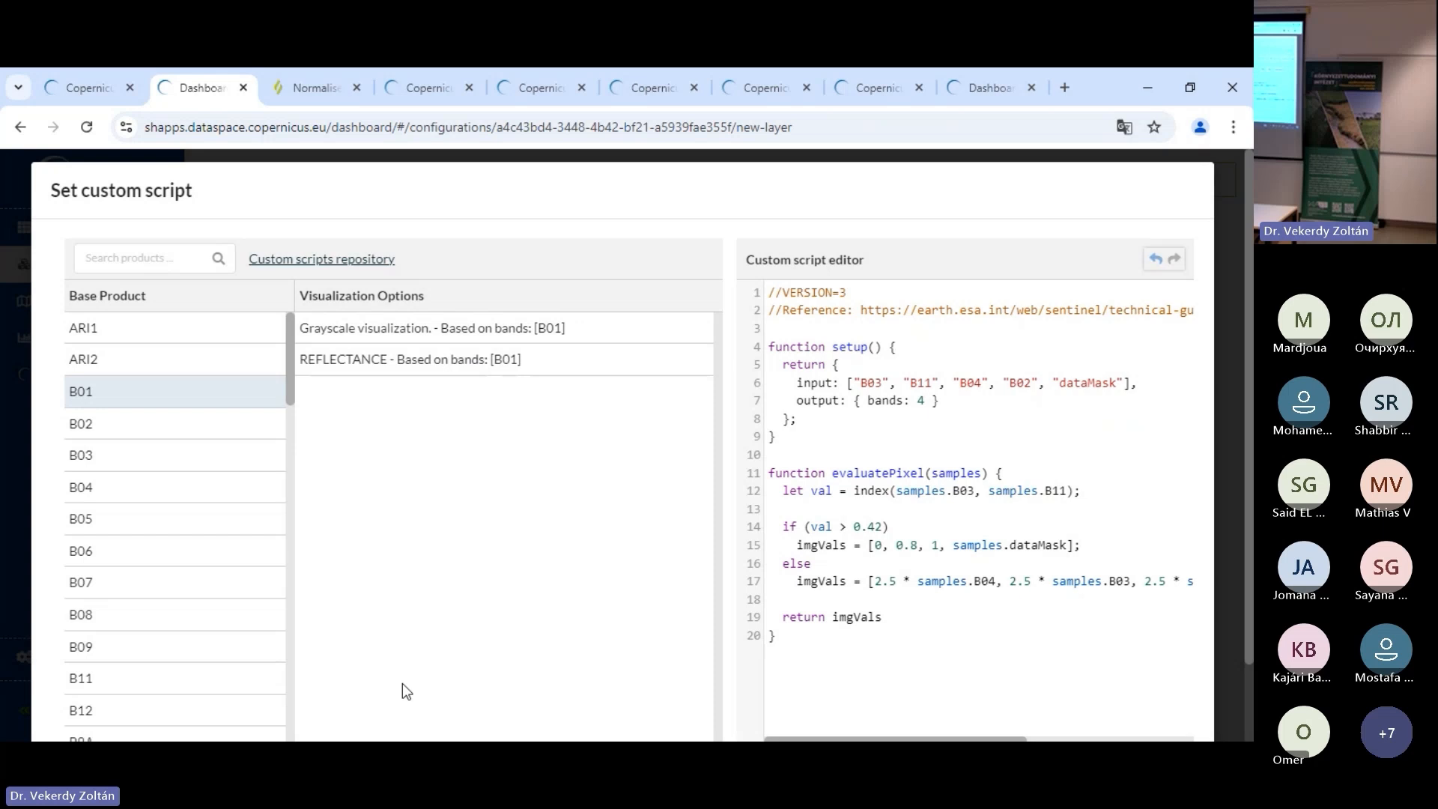
{"action": "scroll", "coordinate": [176, 587], "scroll_direction": "down", "scroll_amount": 10}
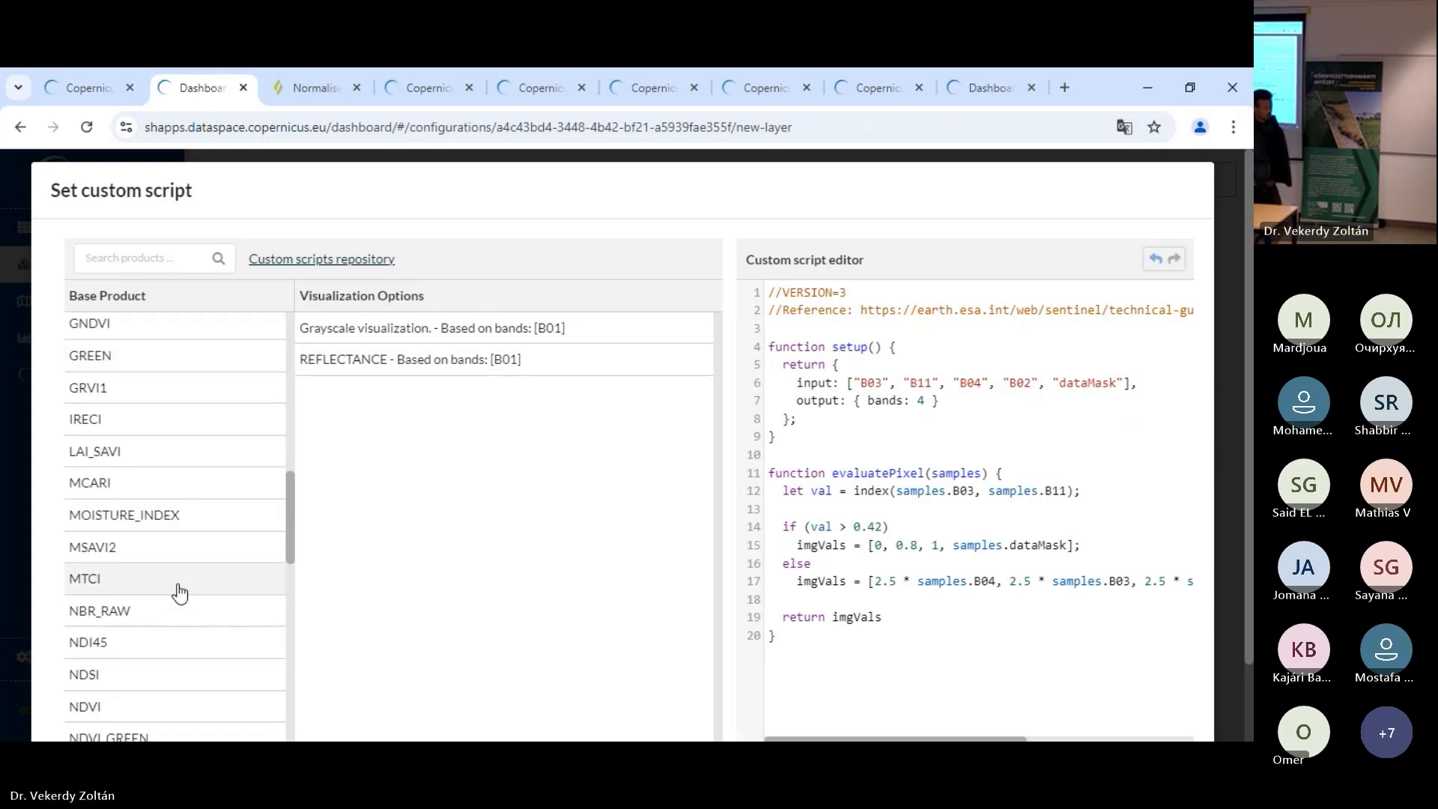
{"action": "scroll", "coordinate": [162, 578], "scroll_direction": "down", "scroll_amount": 2}
{"action": "scroll", "coordinate": [161, 578], "scroll_direction": "down", "scroll_amount": 1}
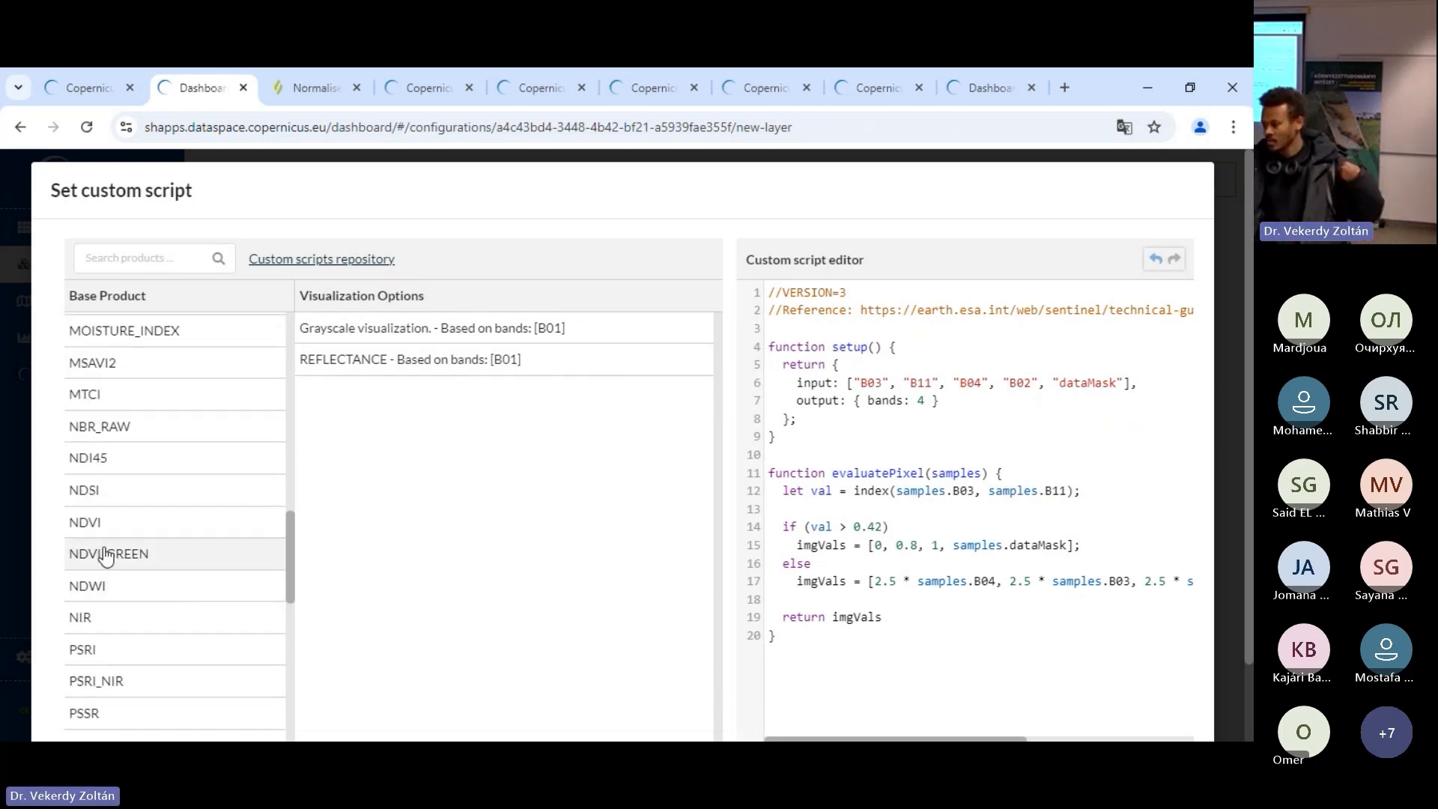
{"action": "left_click", "coordinate": [112, 528]}
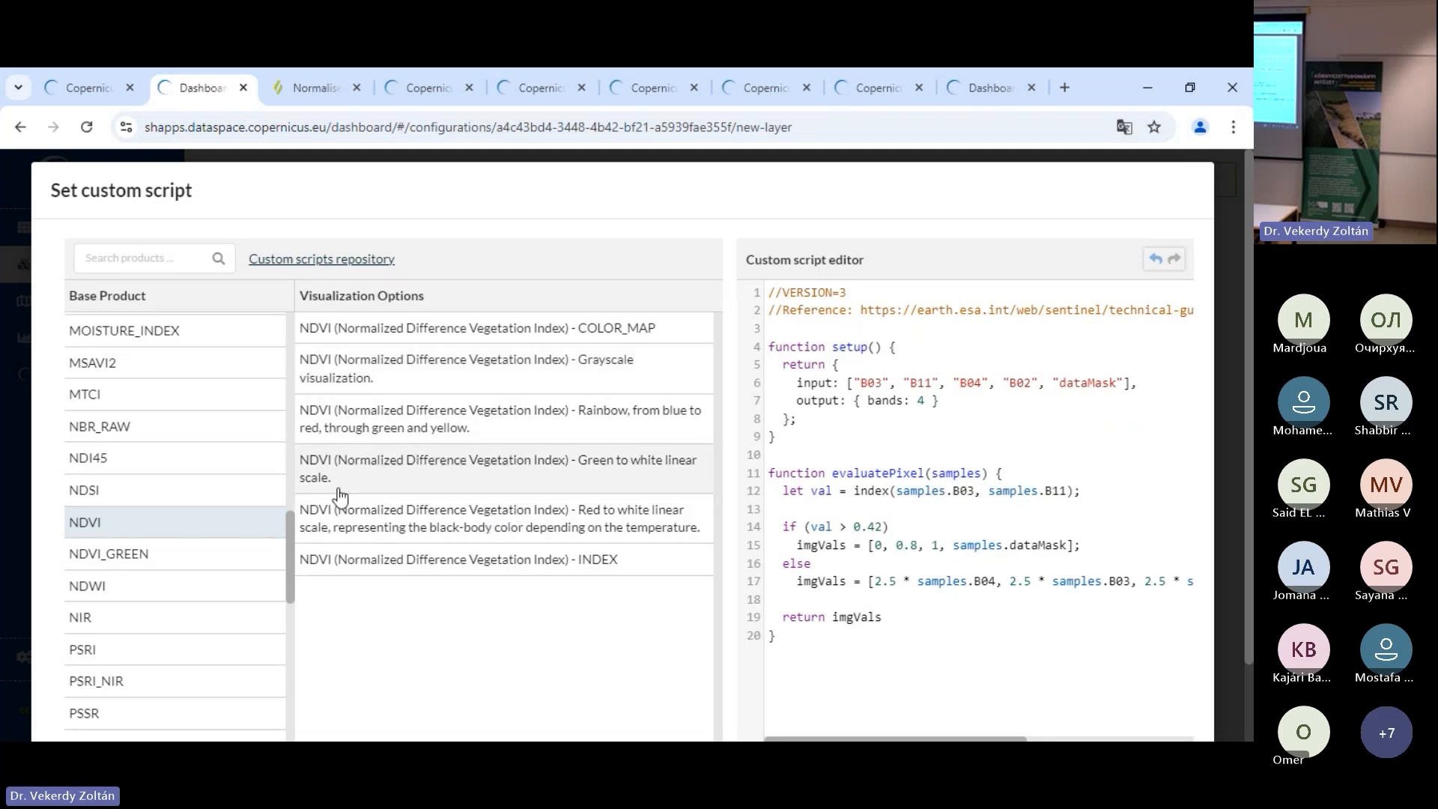
{"action": "scroll", "coordinate": [157, 524], "scroll_direction": "up", "scroll_amount": 10}
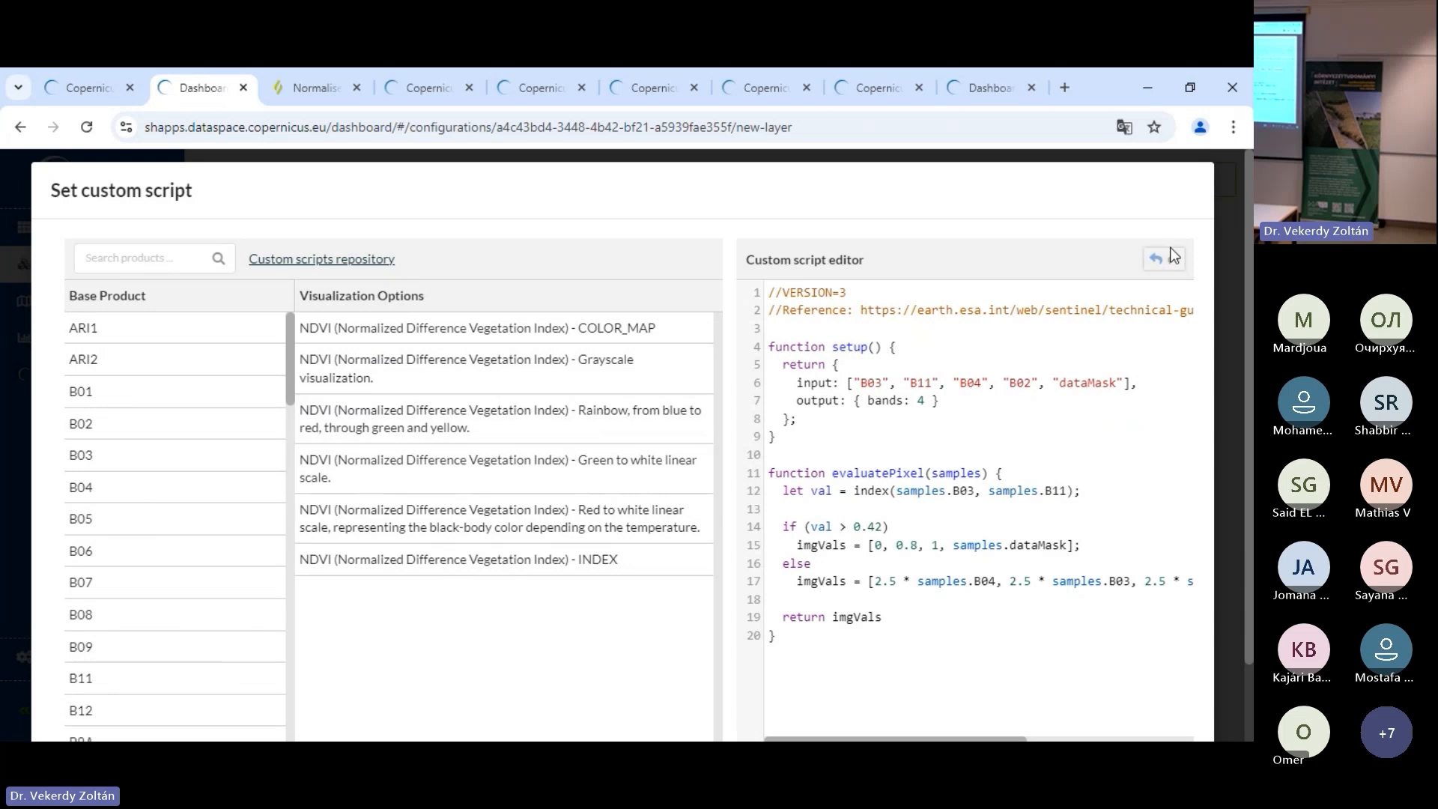
Undo the pasted evalscript and close the custom script dialog without setting a script
{"action": "left_click", "coordinate": [1156, 261]}
{"action": "scroll", "coordinate": [183, 531], "scroll_direction": "down", "scroll_amount": 5}
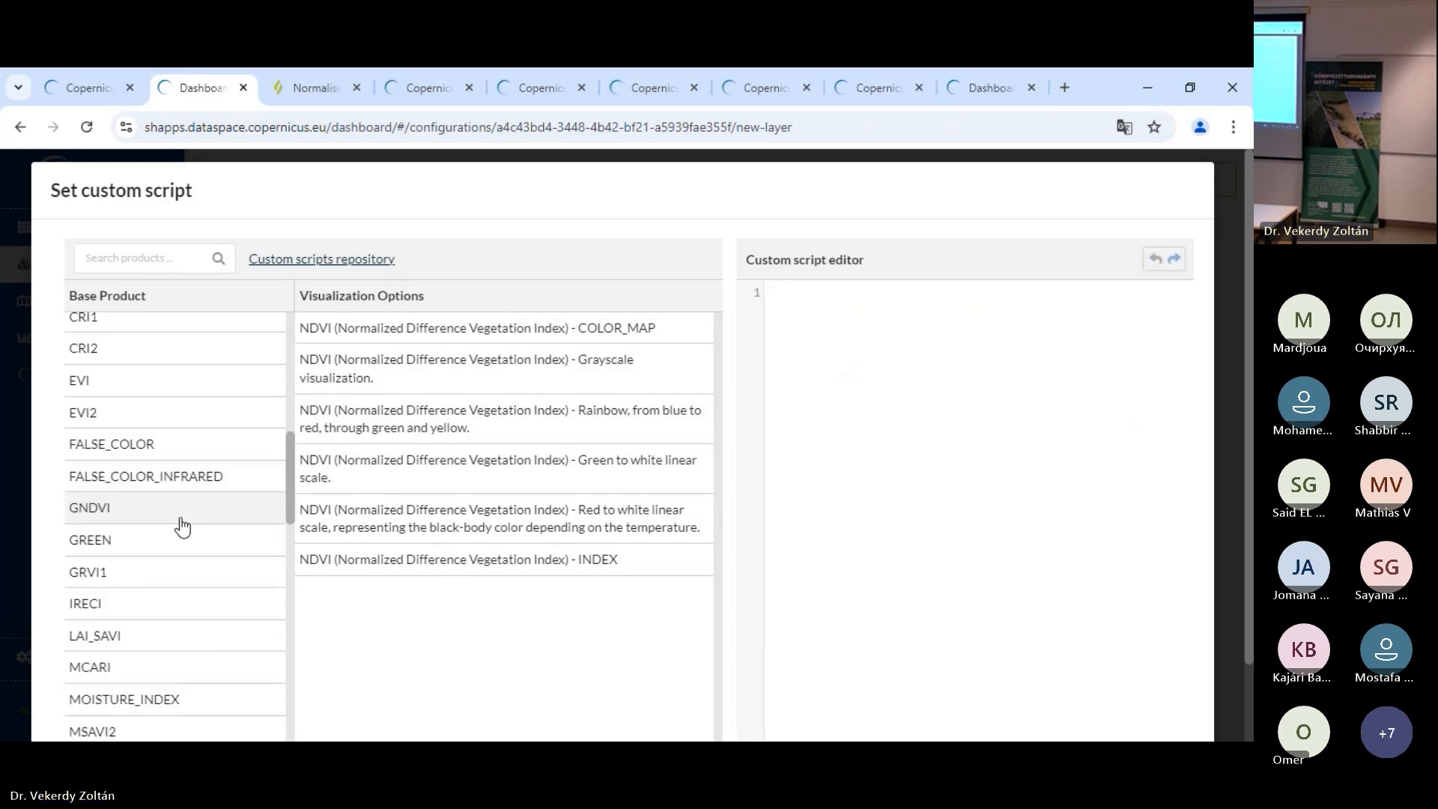
{"action": "scroll", "coordinate": [188, 502], "scroll_direction": "up", "scroll_amount": 5}
{"action": "scroll", "coordinate": [644, 404], "scroll_direction": "down", "scroll_amount": 1}
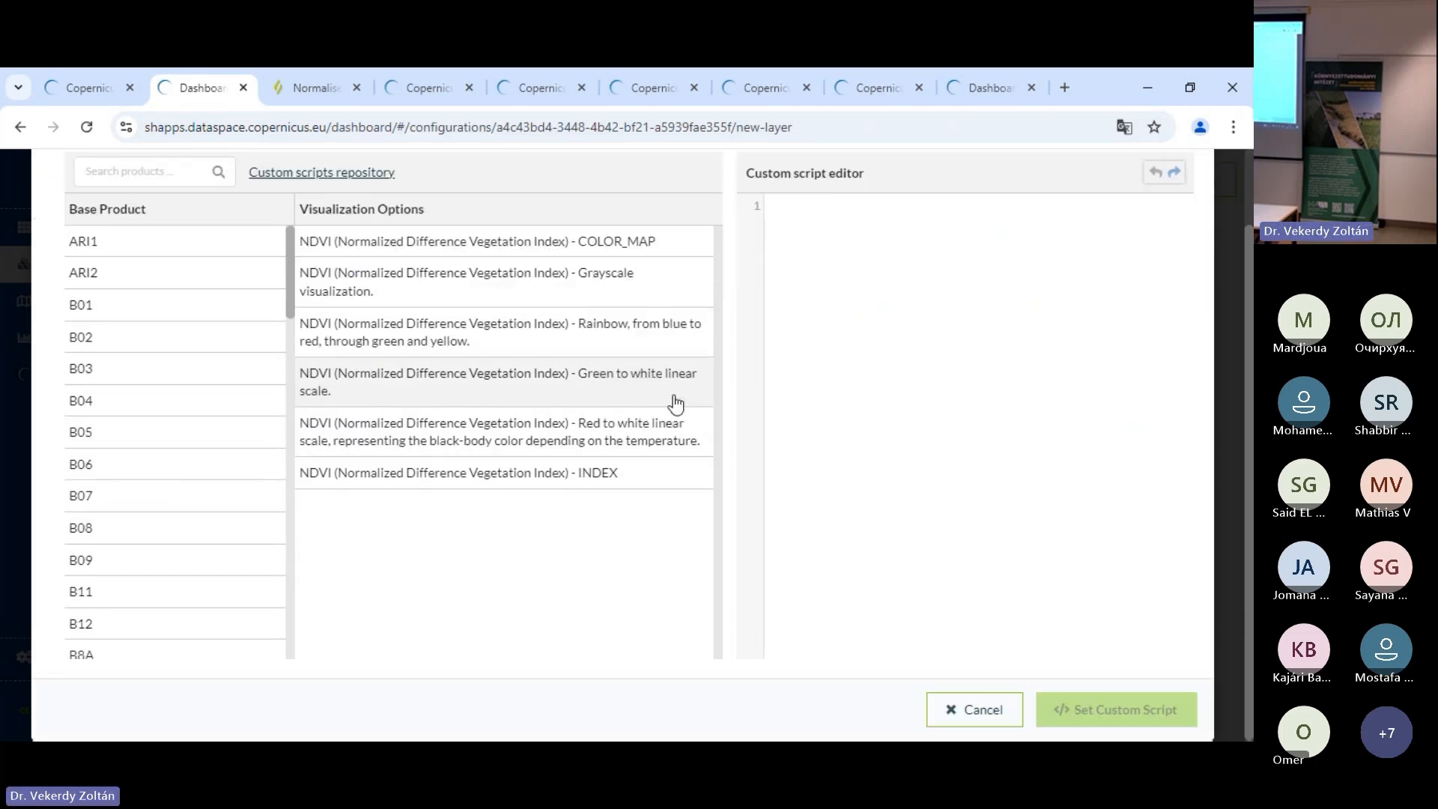
{"action": "left_click", "coordinate": [976, 709]}
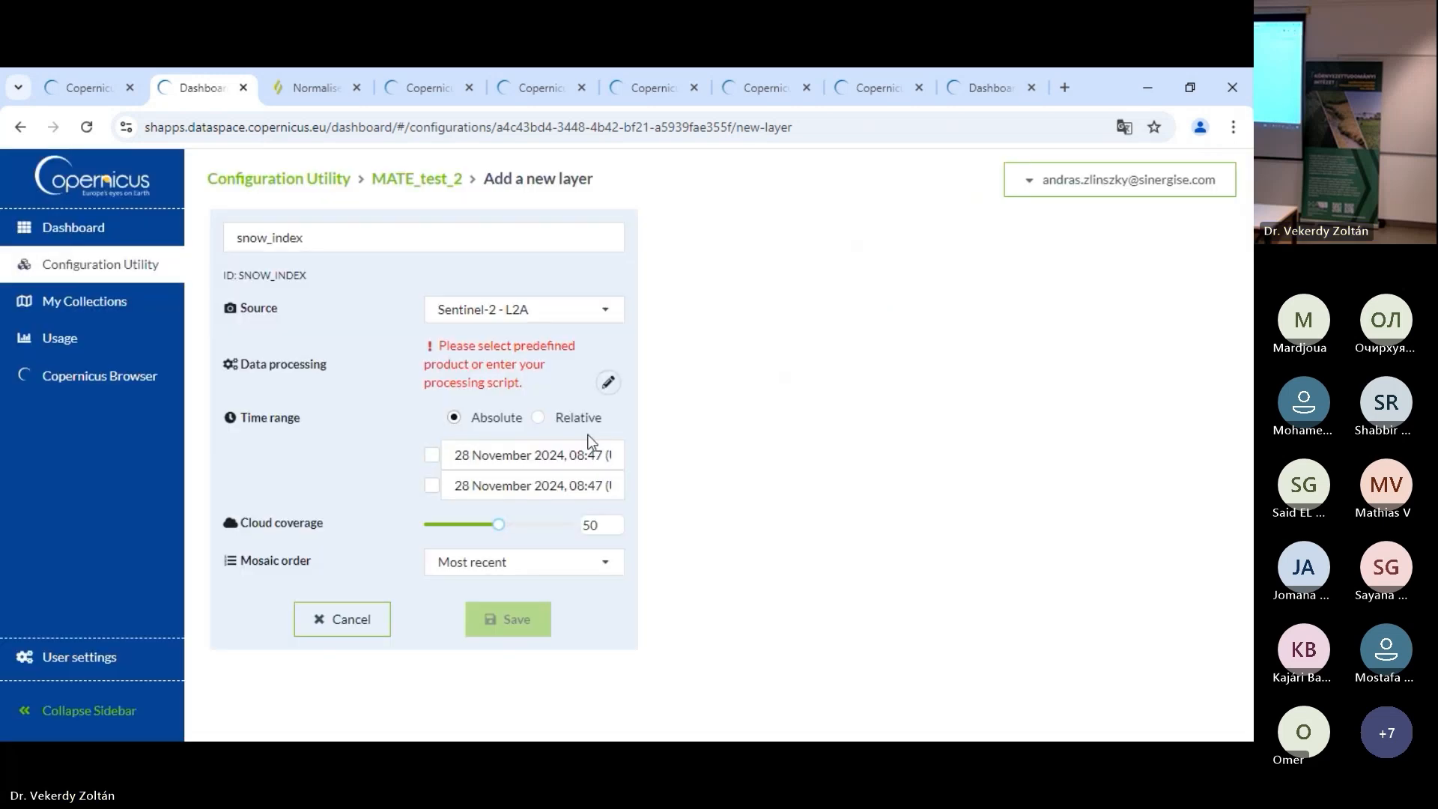
Reopen the snow_index layer's data processing script, paste the copied NDSI evalscript and set it as the custom script
{"action": "left_click", "coordinate": [607, 377]}
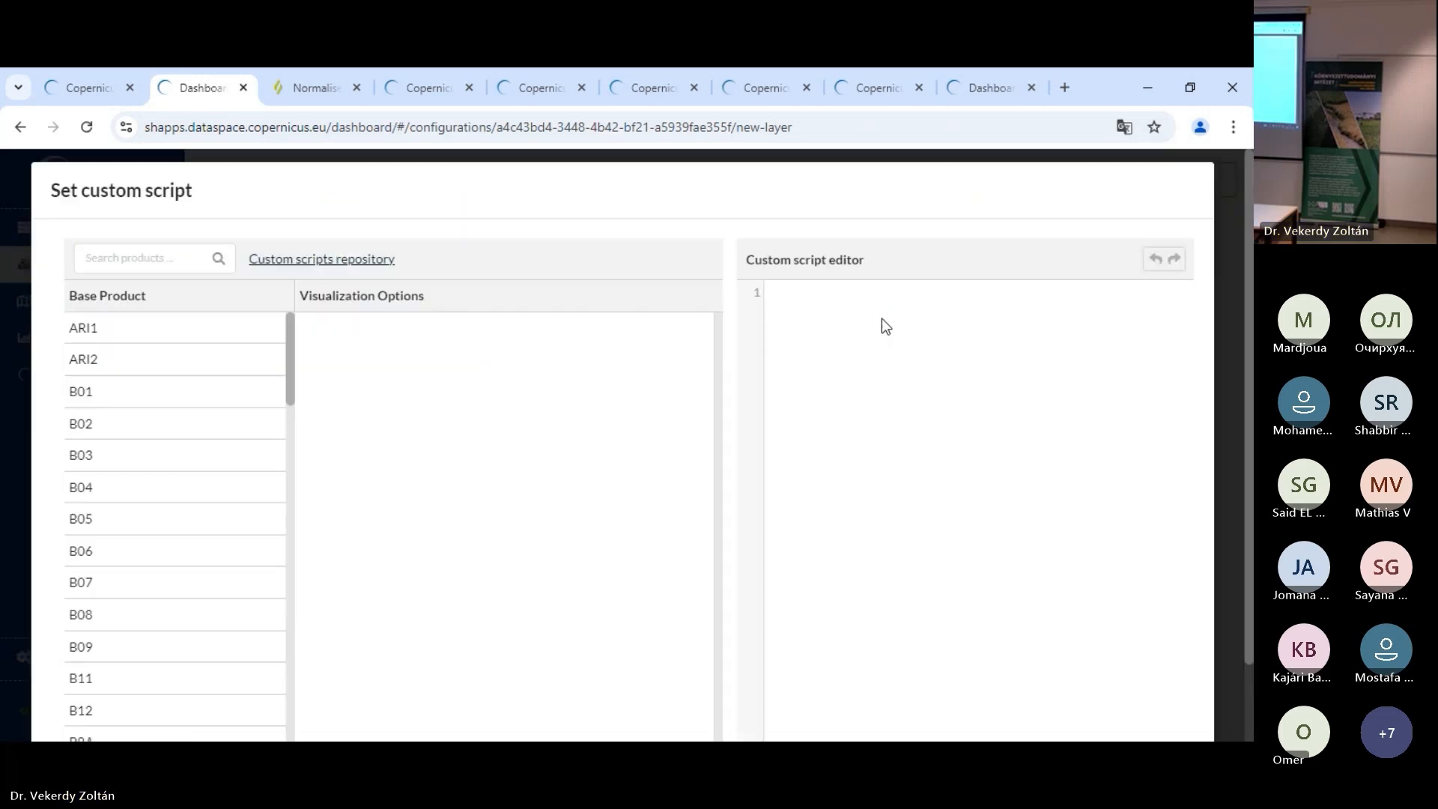
{"action": "key", "text": "ctrl+v"}
{"action": "scroll", "coordinate": [884, 324], "scroll_direction": "down", "scroll_amount": 1}
{"action": "left_click", "coordinate": [1127, 711]}
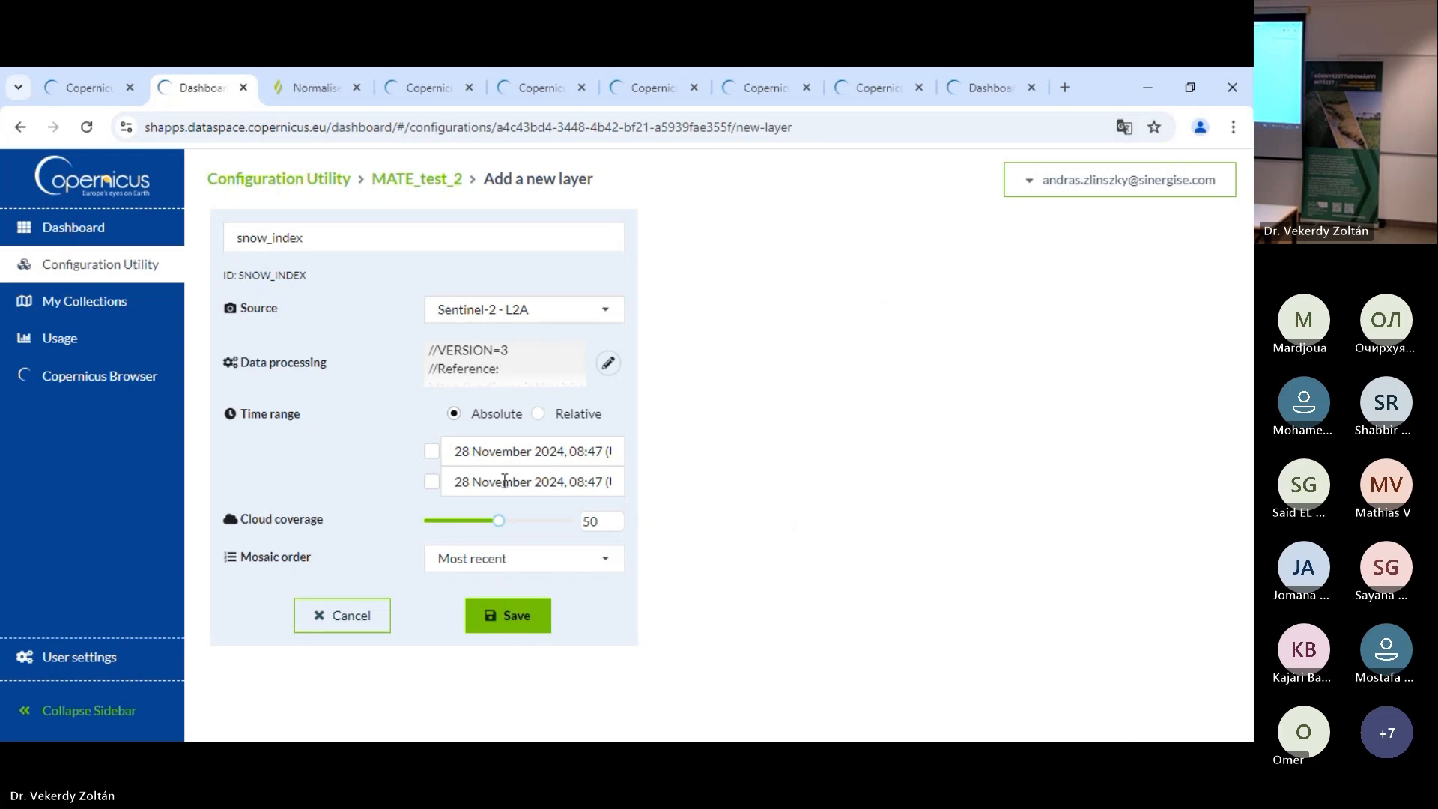
Make the snow_index layer's time range relative, enable both its From and To limits, and set the From unit to Week
{"action": "left_click", "coordinate": [537, 414]}
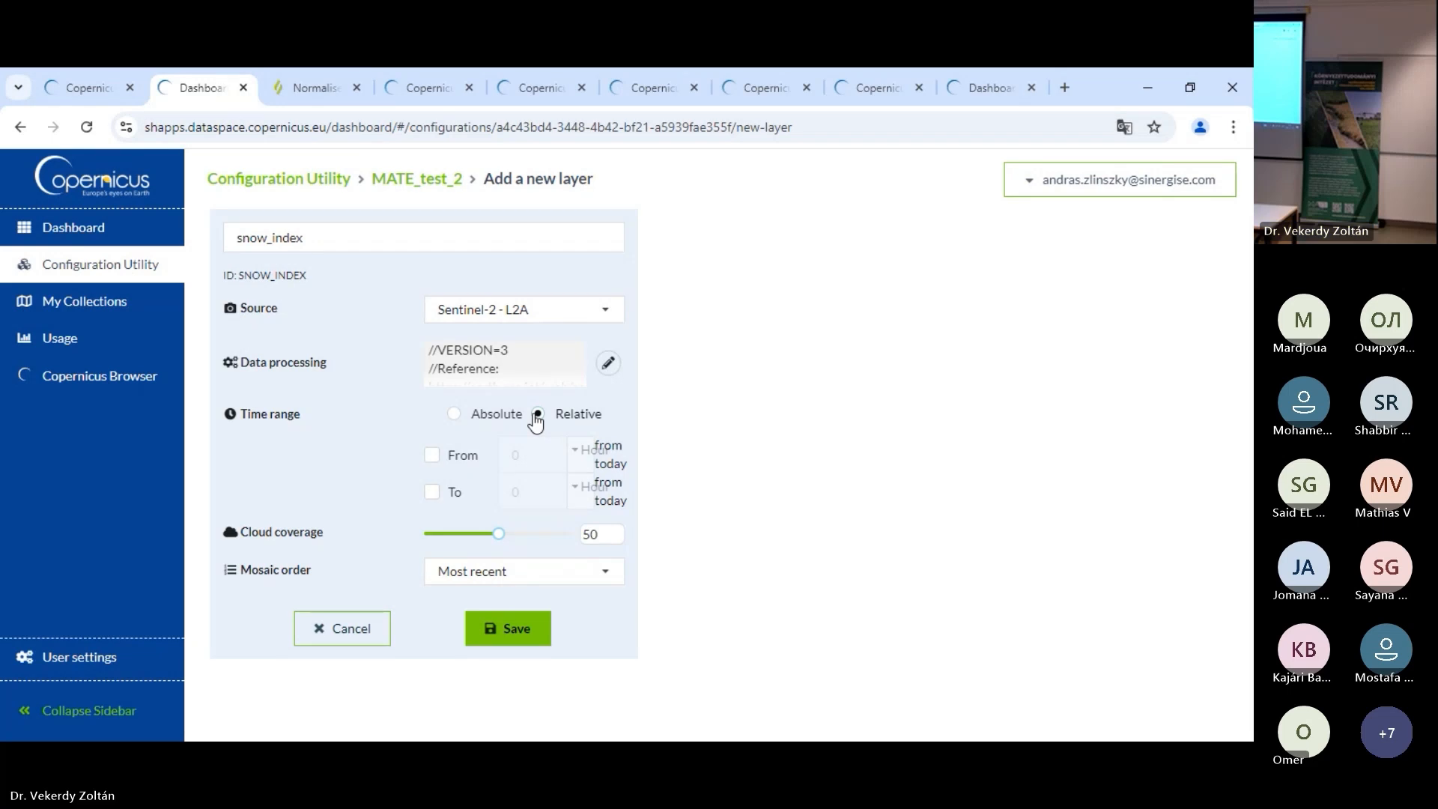
{"action": "left_click", "coordinate": [431, 456]}
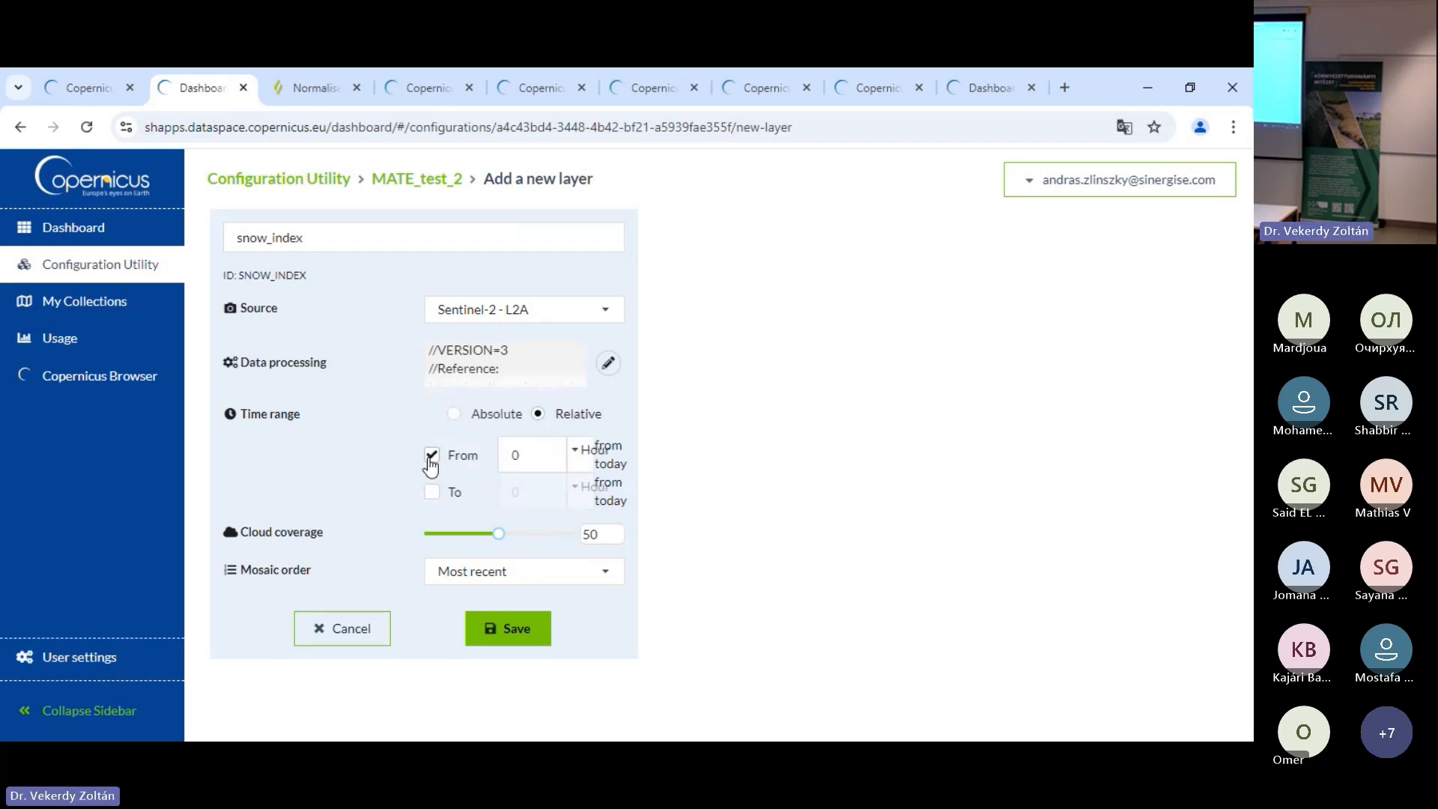
{"action": "left_click", "coordinate": [431, 492]}
{"action": "left_click", "coordinate": [589, 453]}
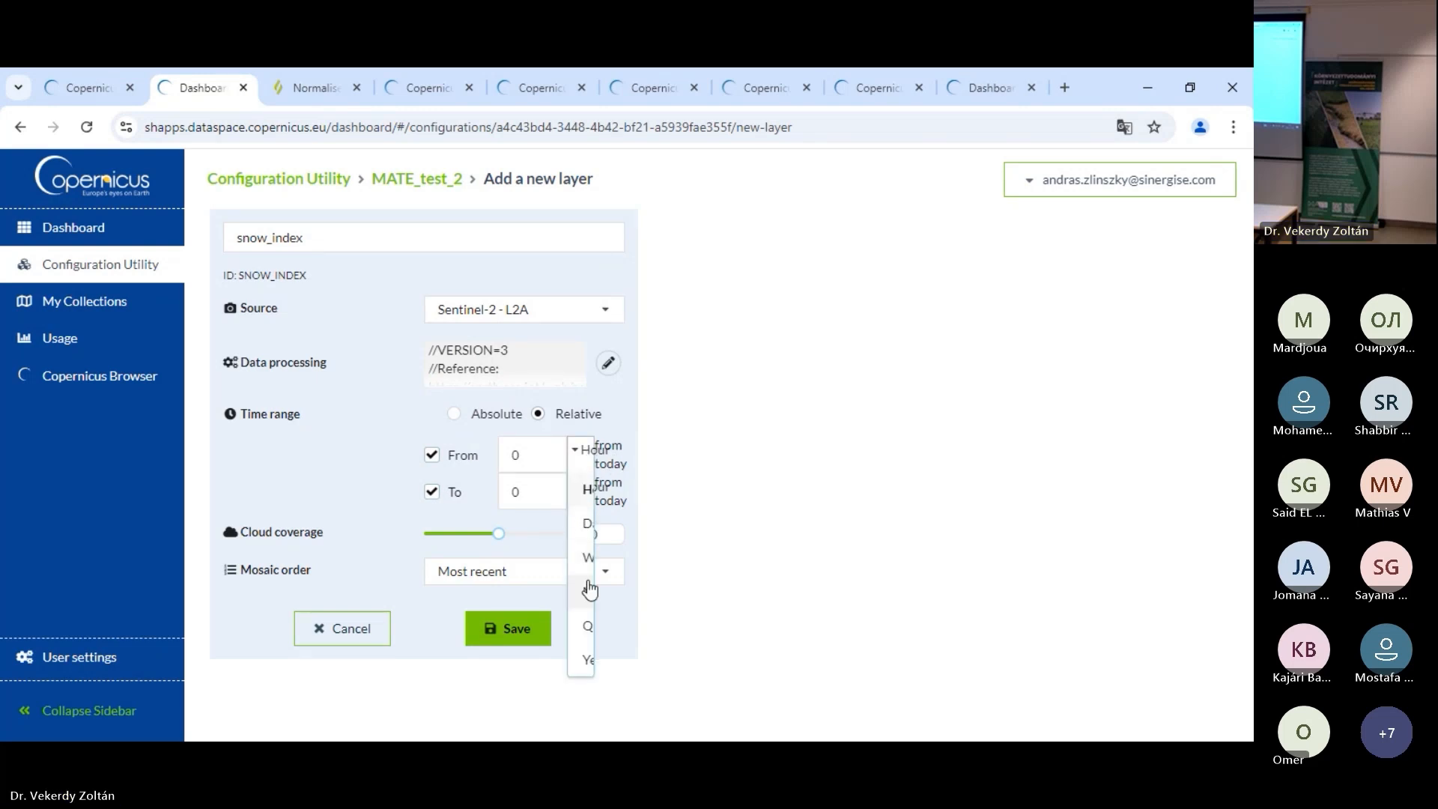
{"action": "left_click", "coordinate": [586, 557]}
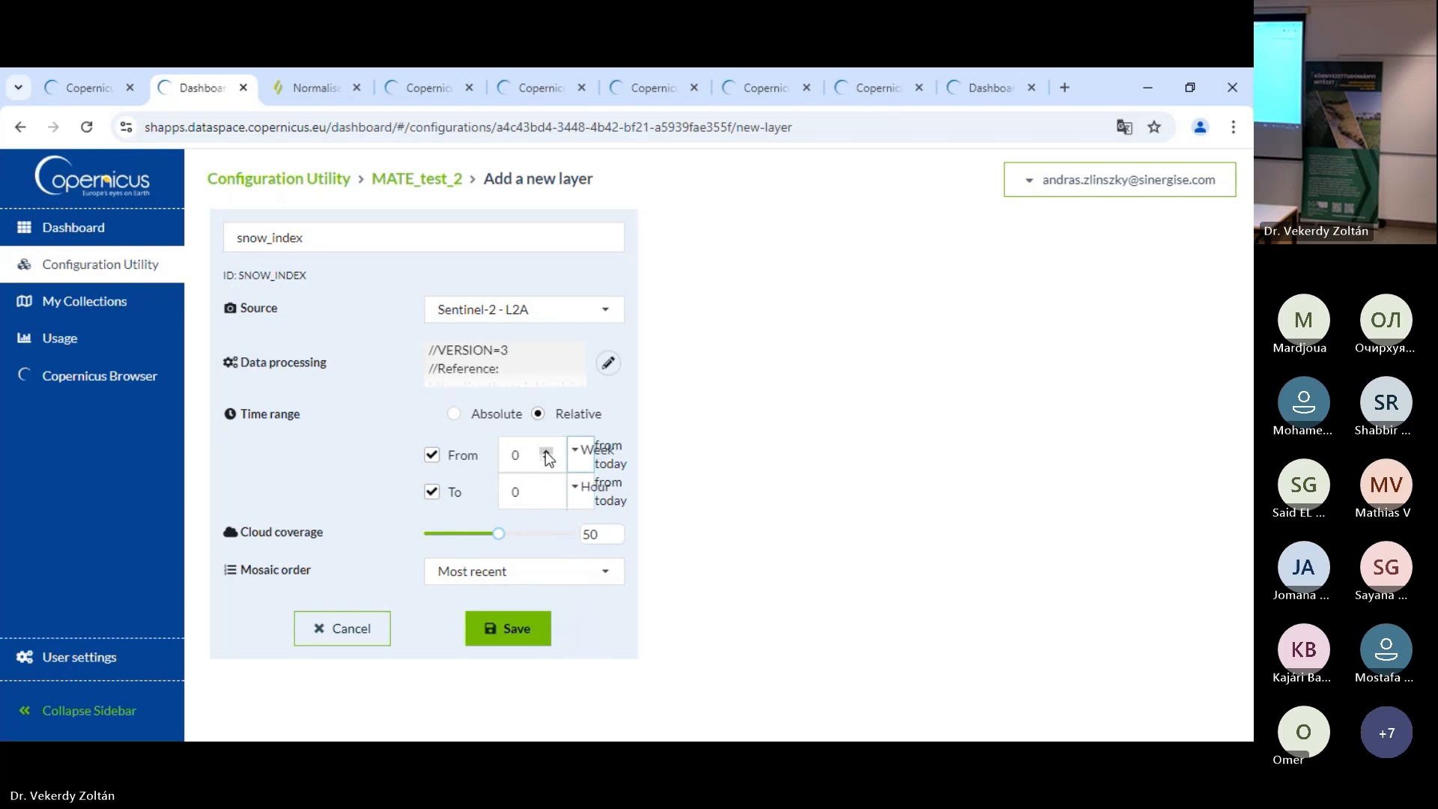
Set the From limit of the relative time range to -2 weeks and save the snow_index layer
{"action": "left_click", "coordinate": [546, 453]}
{"action": "left_click", "coordinate": [546, 453]}
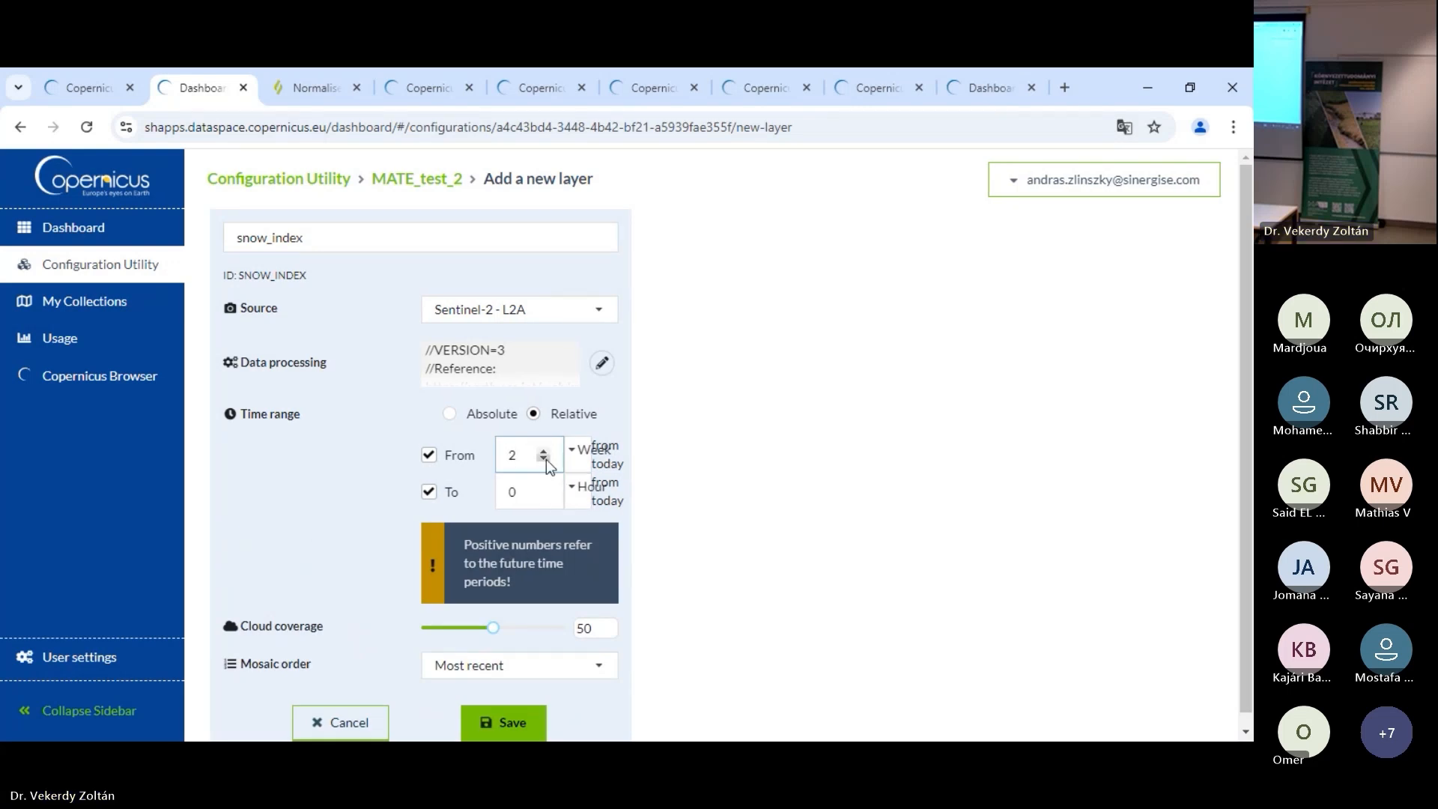
{"action": "left_click", "coordinate": [544, 460]}
{"action": "left_click", "coordinate": [544, 459]}
{"action": "left_click", "coordinate": [544, 460]}
{"action": "left_click", "coordinate": [544, 459]}
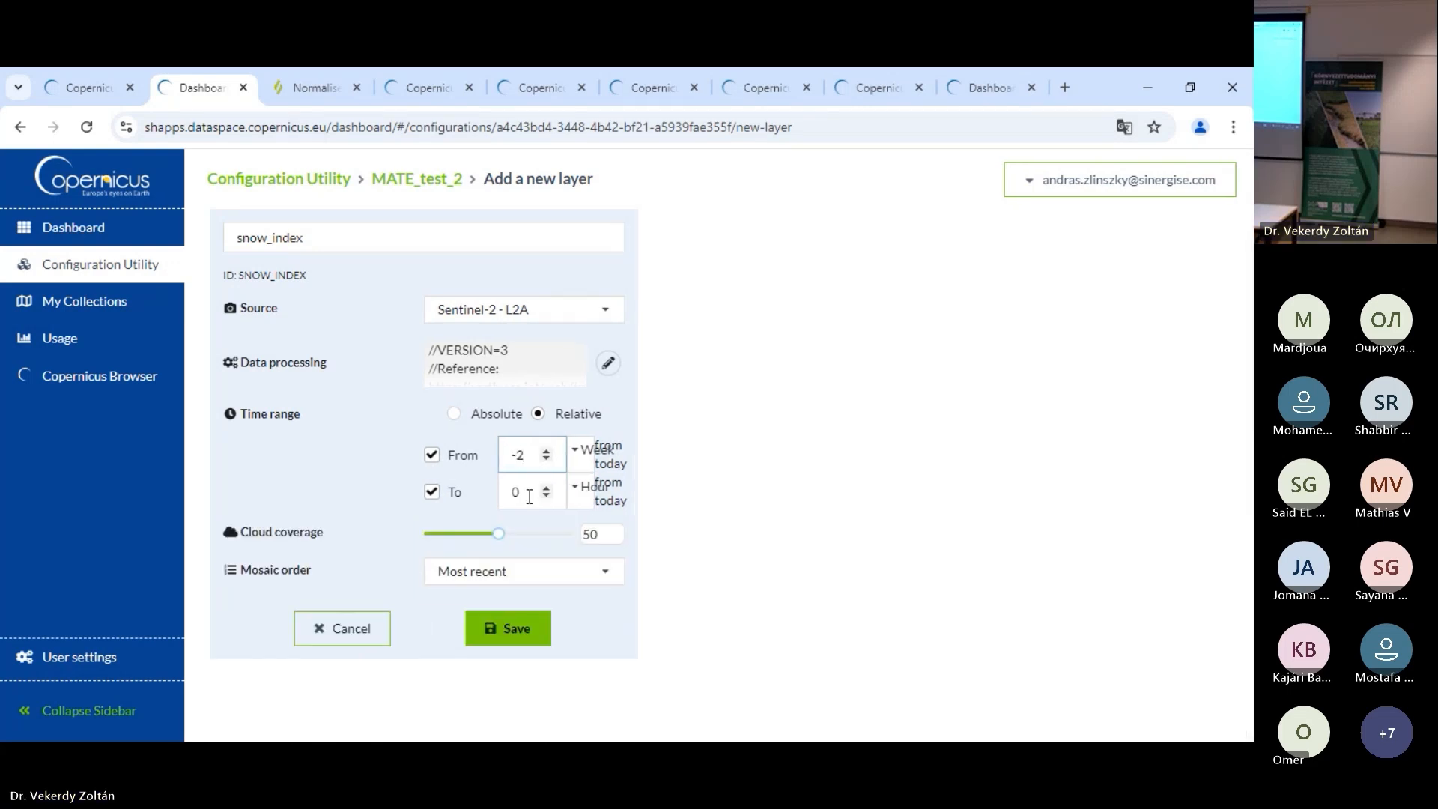
{"action": "left_click", "coordinate": [534, 490]}
{"action": "left_click", "coordinate": [507, 633]}
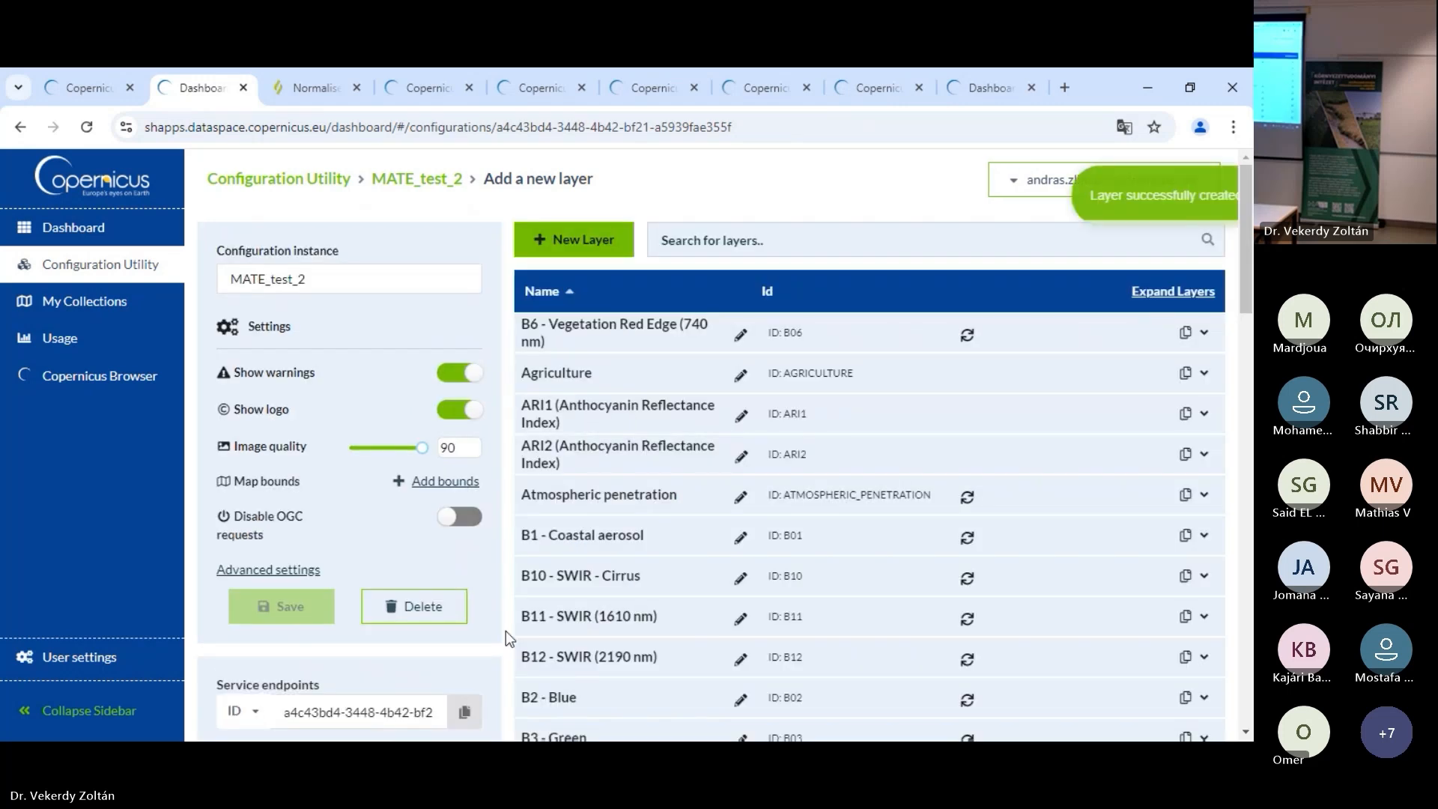
Open MATE_test_2 in Copernicus Browser, show the snow_index layer for the latest date, and view the area northwest of Rome
{"action": "scroll", "coordinate": [801, 436], "scroll_direction": "down", "scroll_amount": 5}
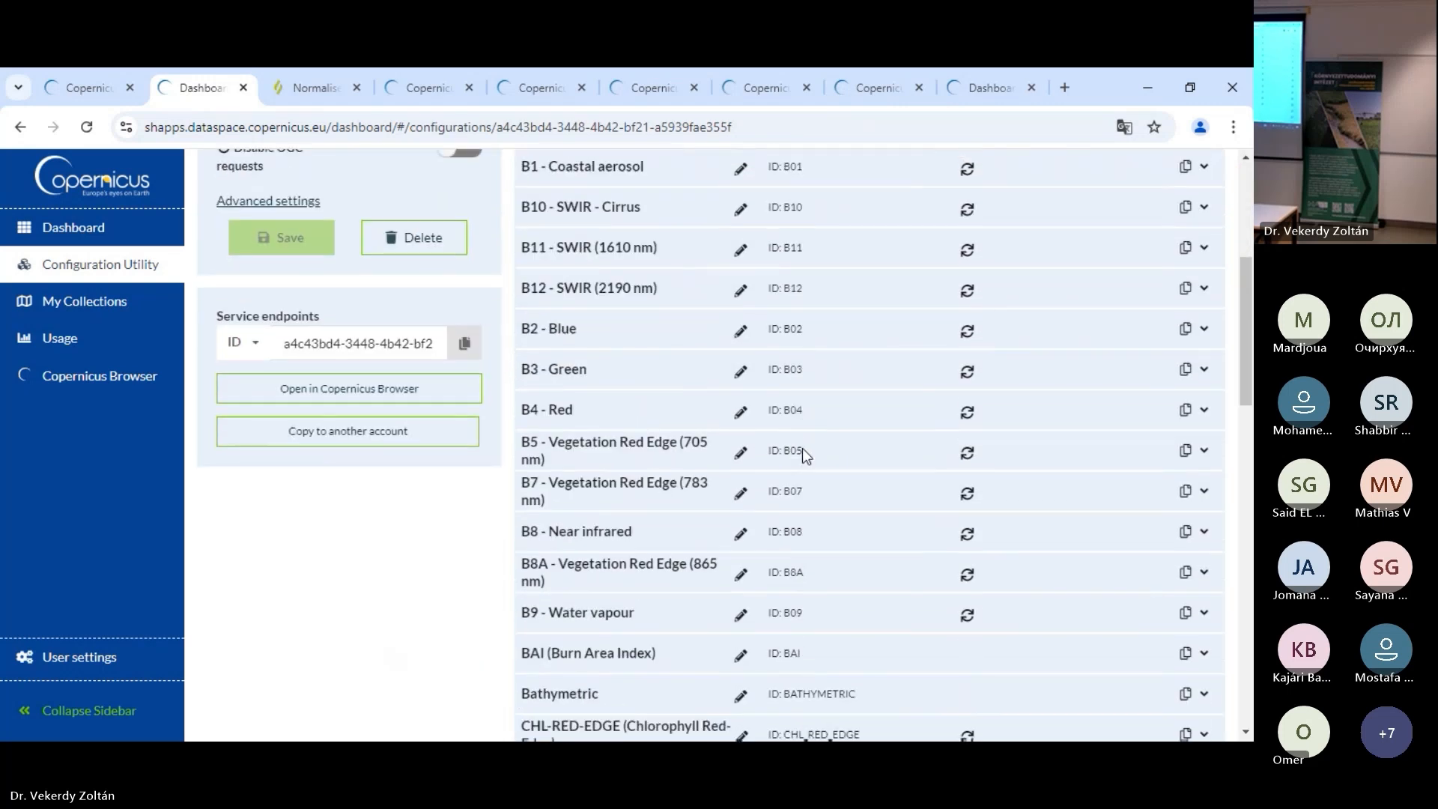
{"action": "left_click", "coordinate": [333, 391]}
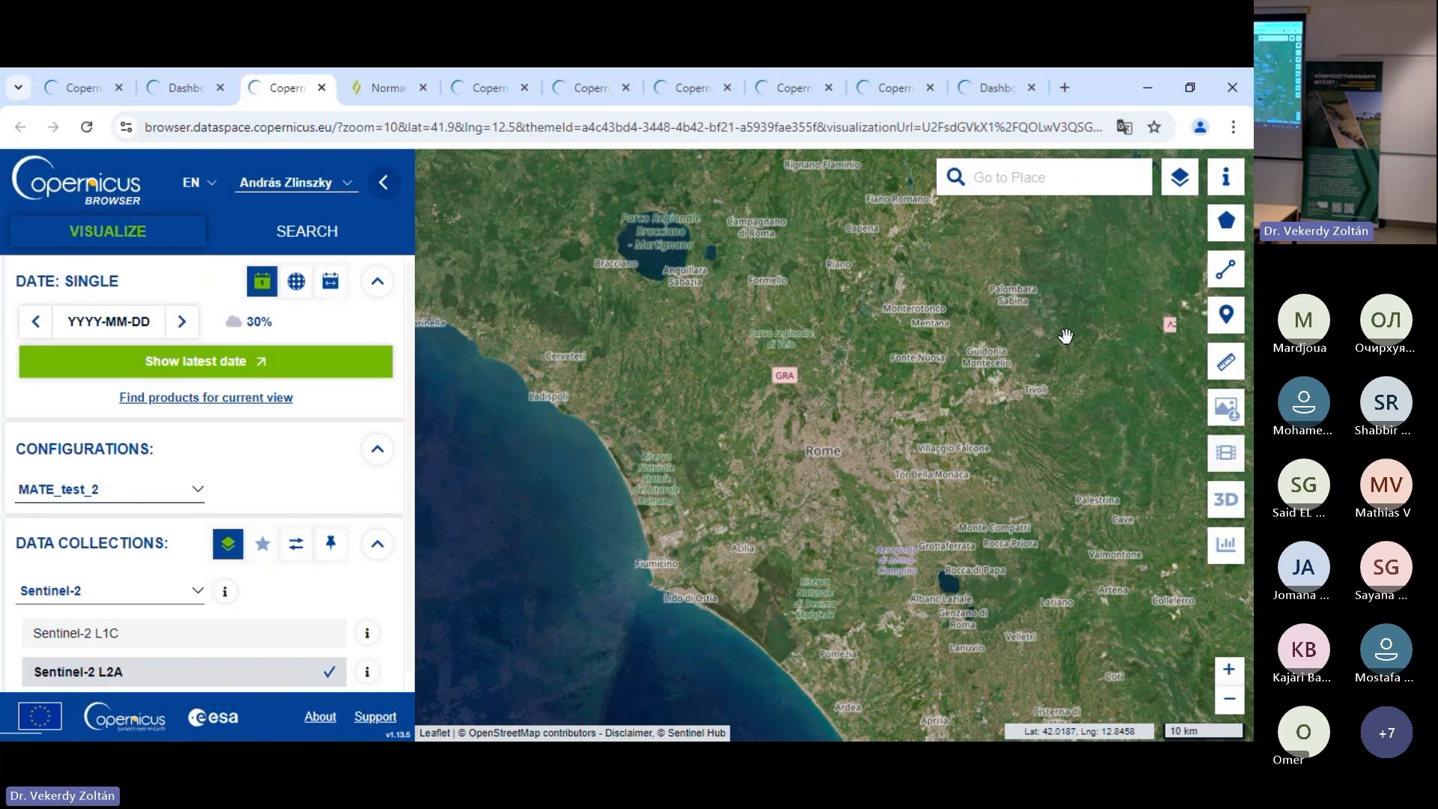
{"action": "scroll", "coordinate": [133, 558], "scroll_direction": "down", "scroll_amount": 1}
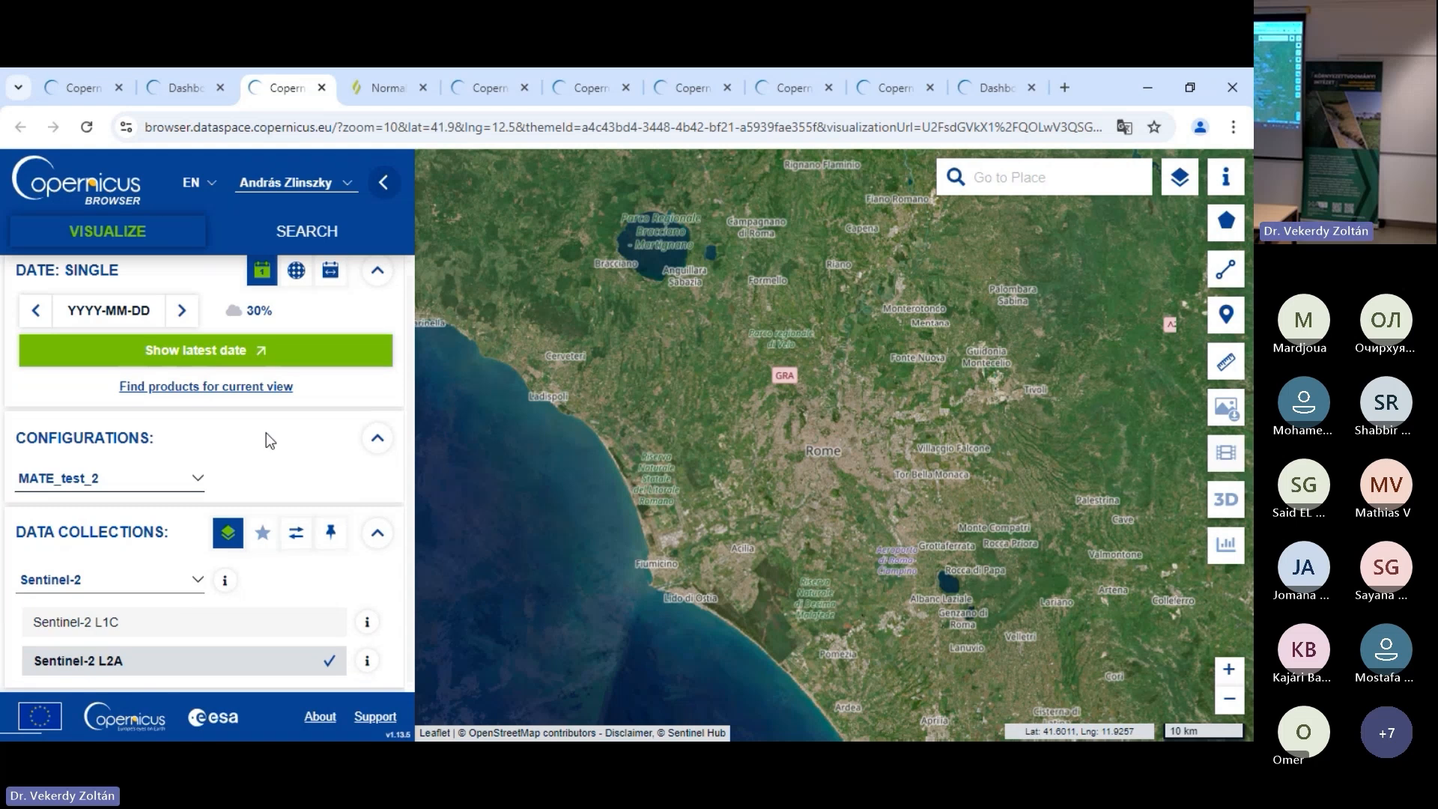
{"action": "left_click", "coordinate": [234, 352]}
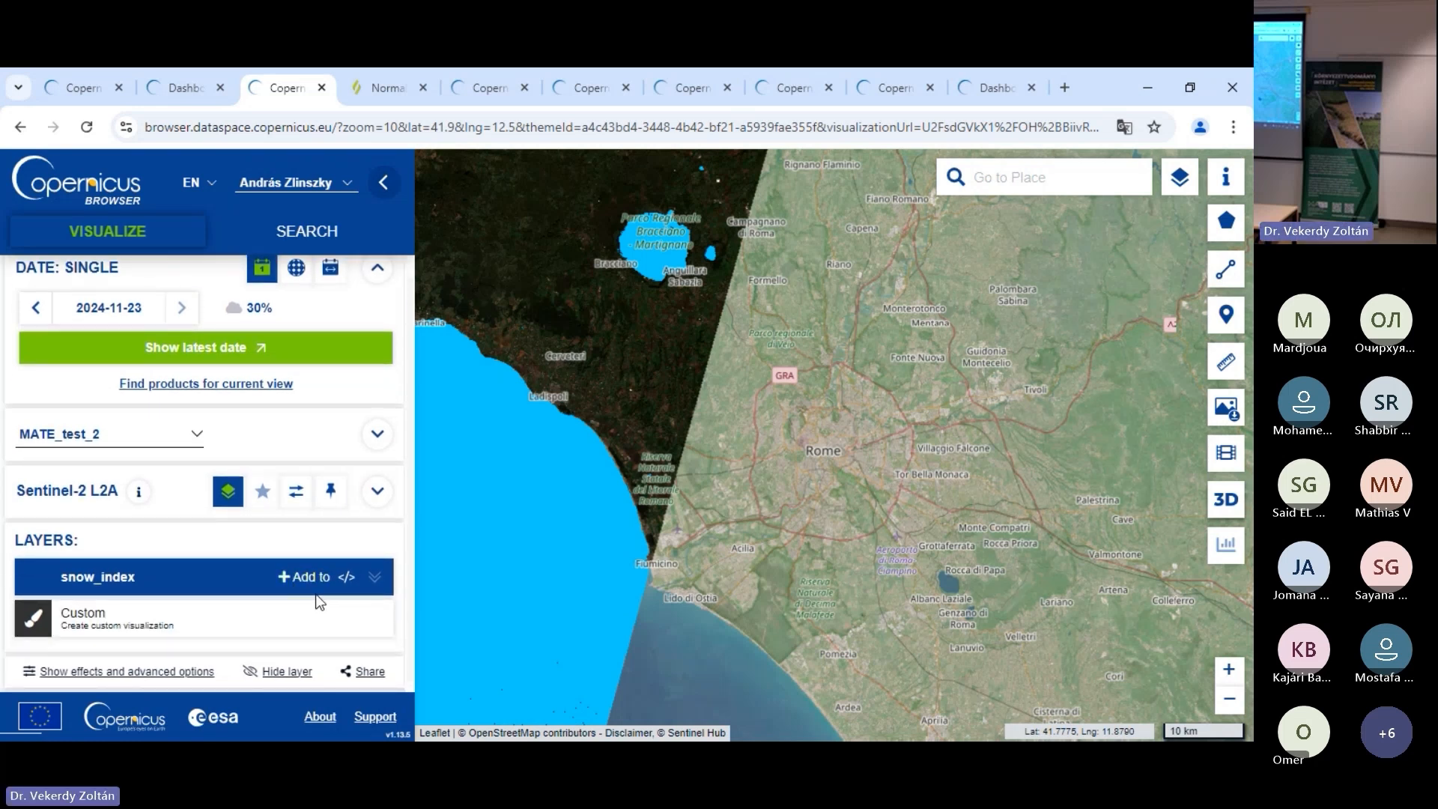
{"action": "scroll", "coordinate": [322, 586], "scroll_direction": "up", "scroll_amount": 1}
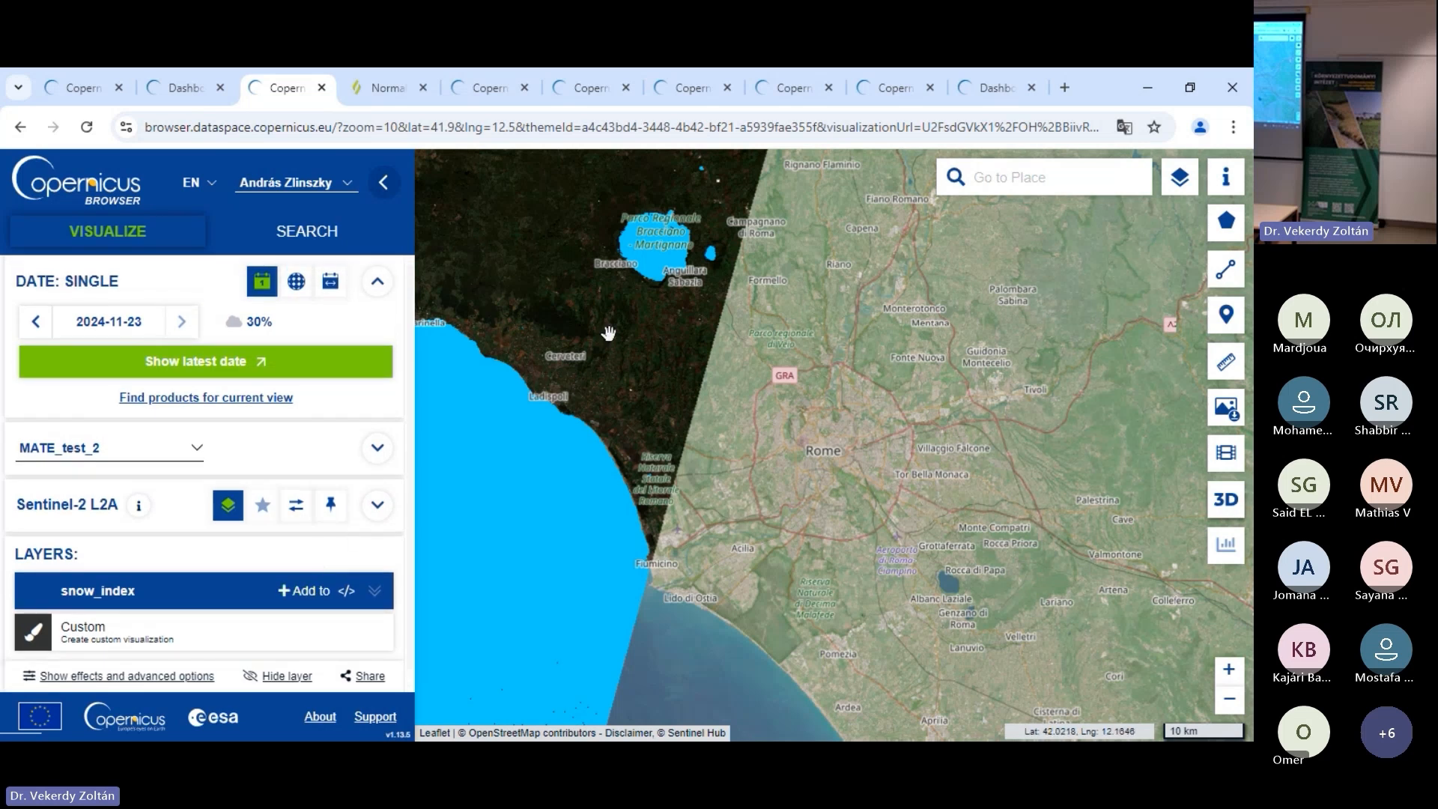
{"action": "left_click_drag", "start_coordinate": [608, 333], "coordinate": [838, 568]}
{"action": "left_click_drag", "start_coordinate": [802, 321], "coordinate": [812, 520]}
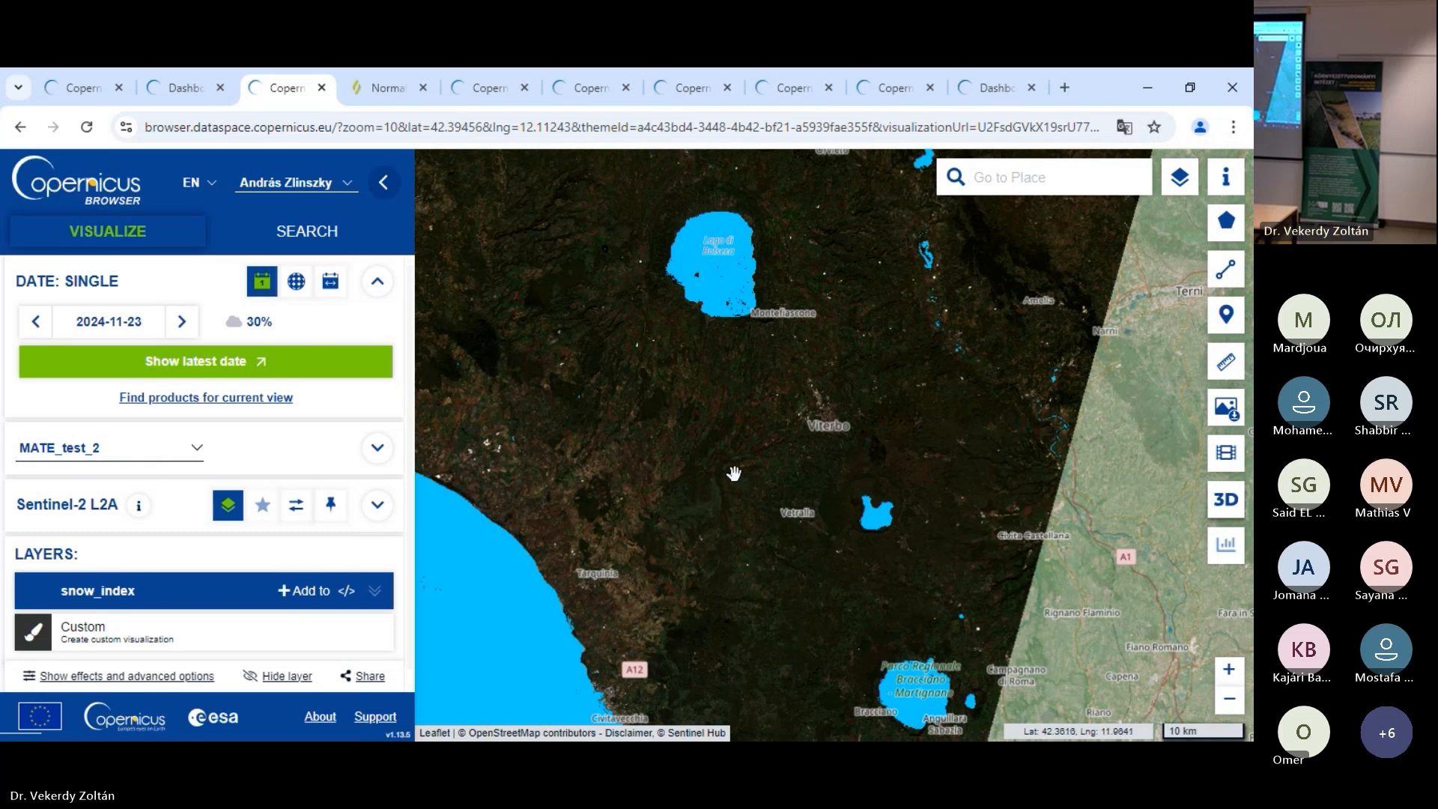
In a new browser tab, search Google for "qgis plugins repository" and open the QGIS Python Plugins Repository
{"action": "left_click", "coordinate": [191, 84]}
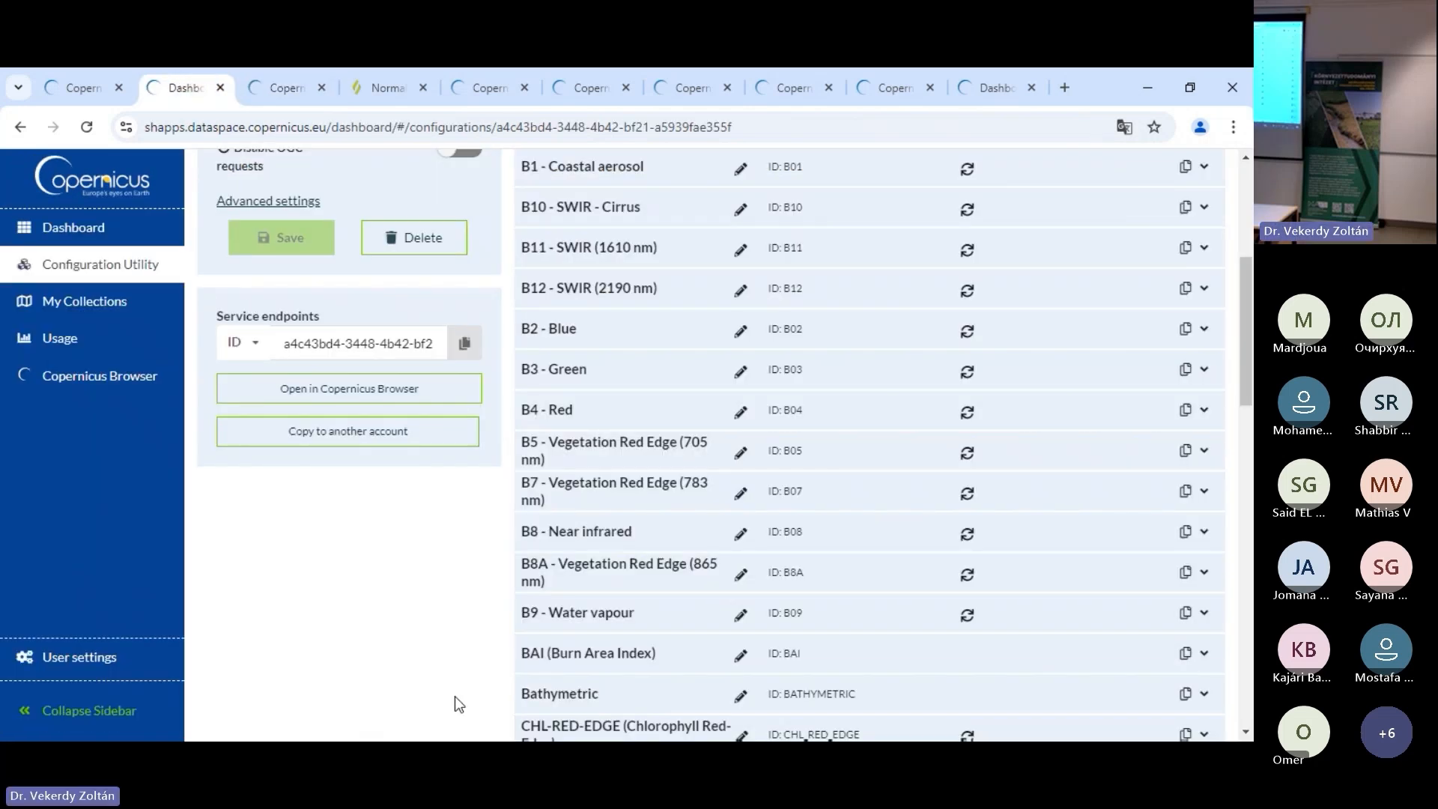
{"action": "left_click", "coordinate": [1064, 88]}
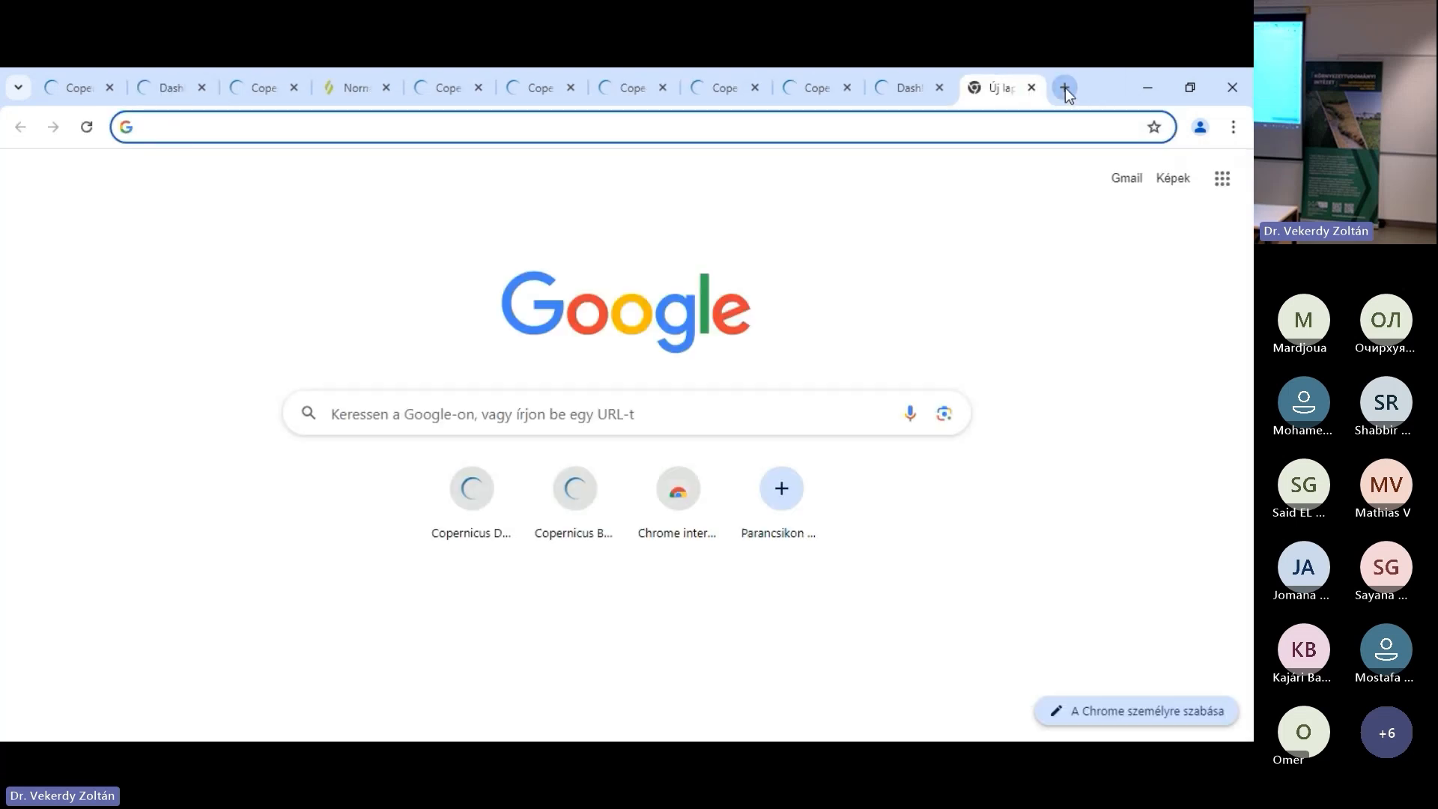
{"action": "type", "text": "qgis plugins repository"}
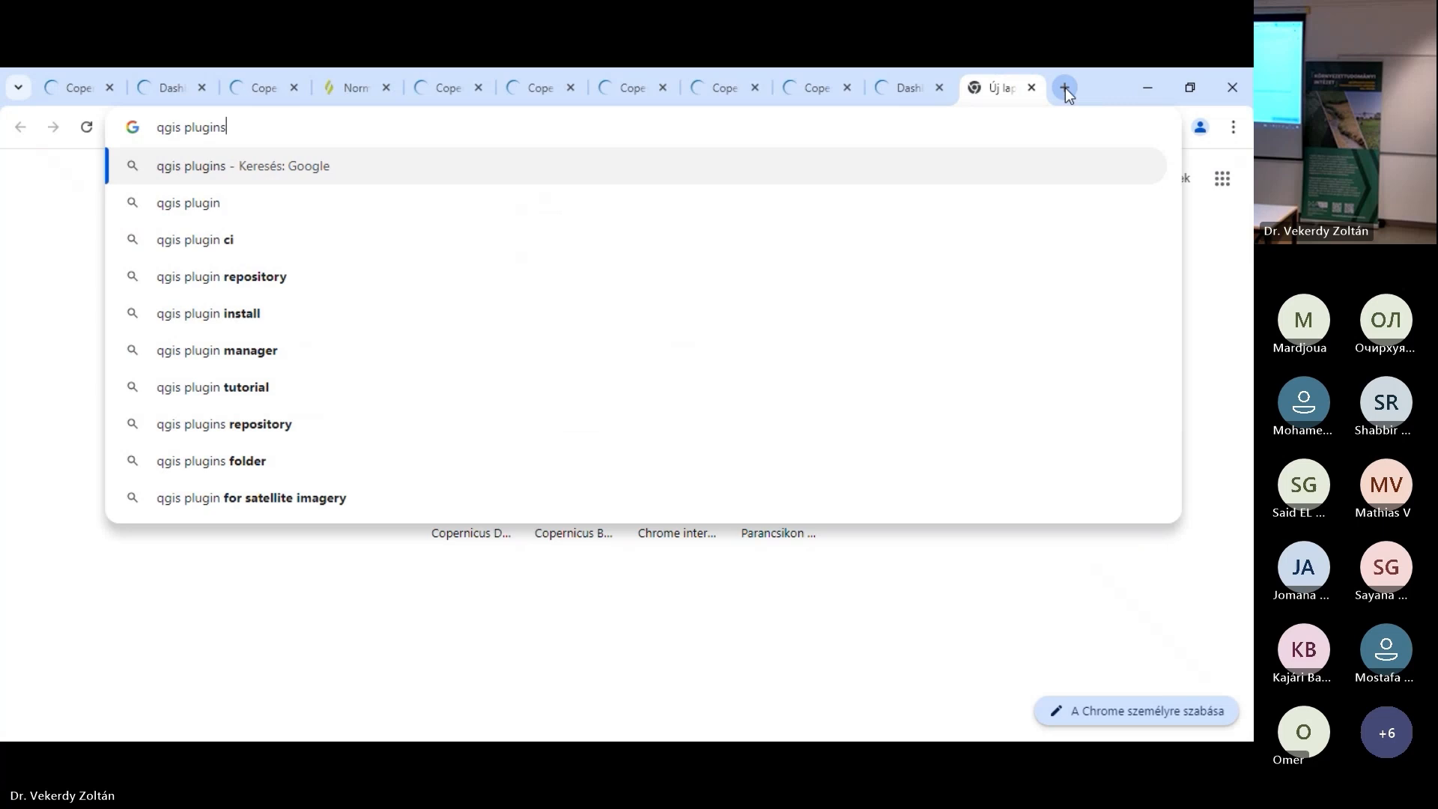
{"action": "key", "text": "Return"}
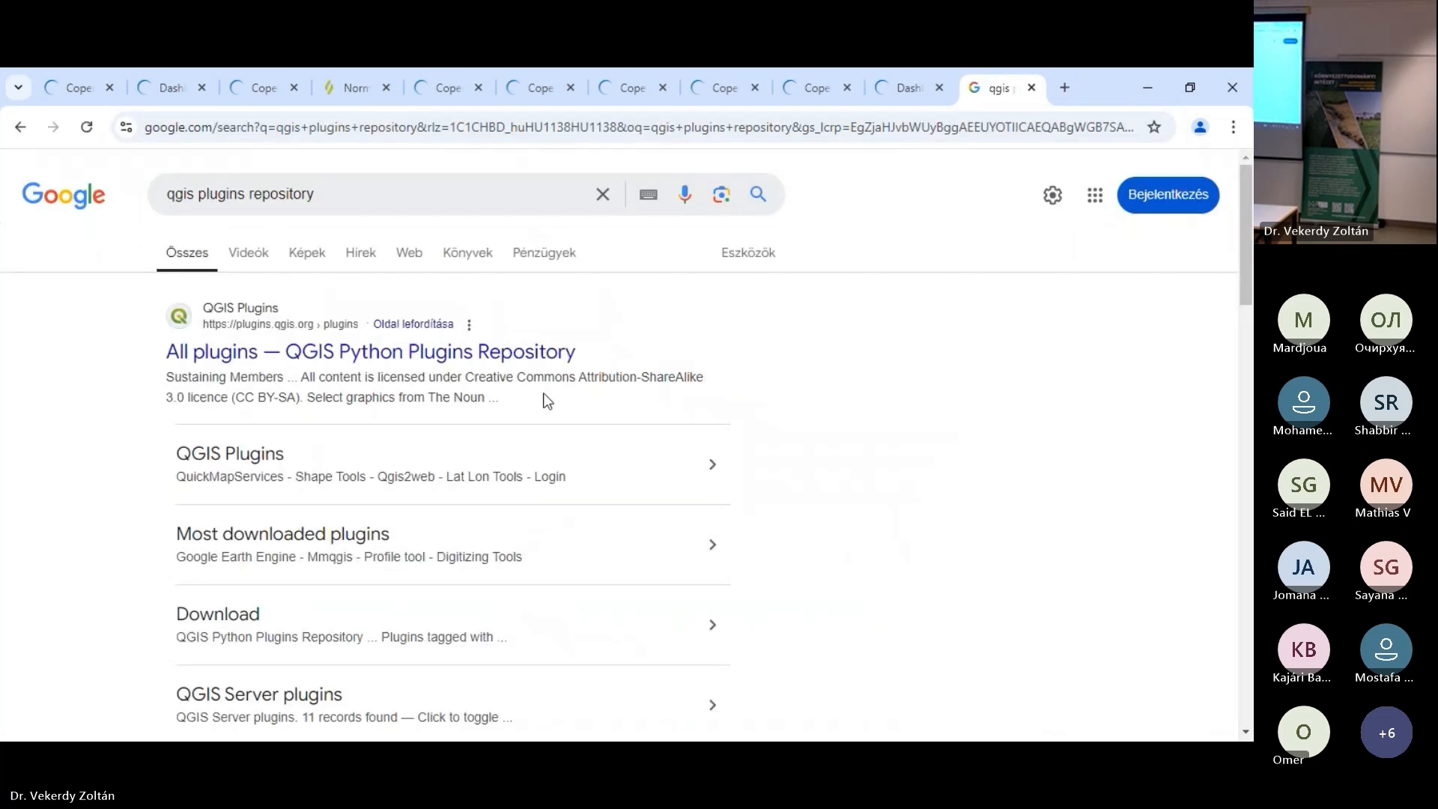
{"action": "left_click", "coordinate": [501, 357]}
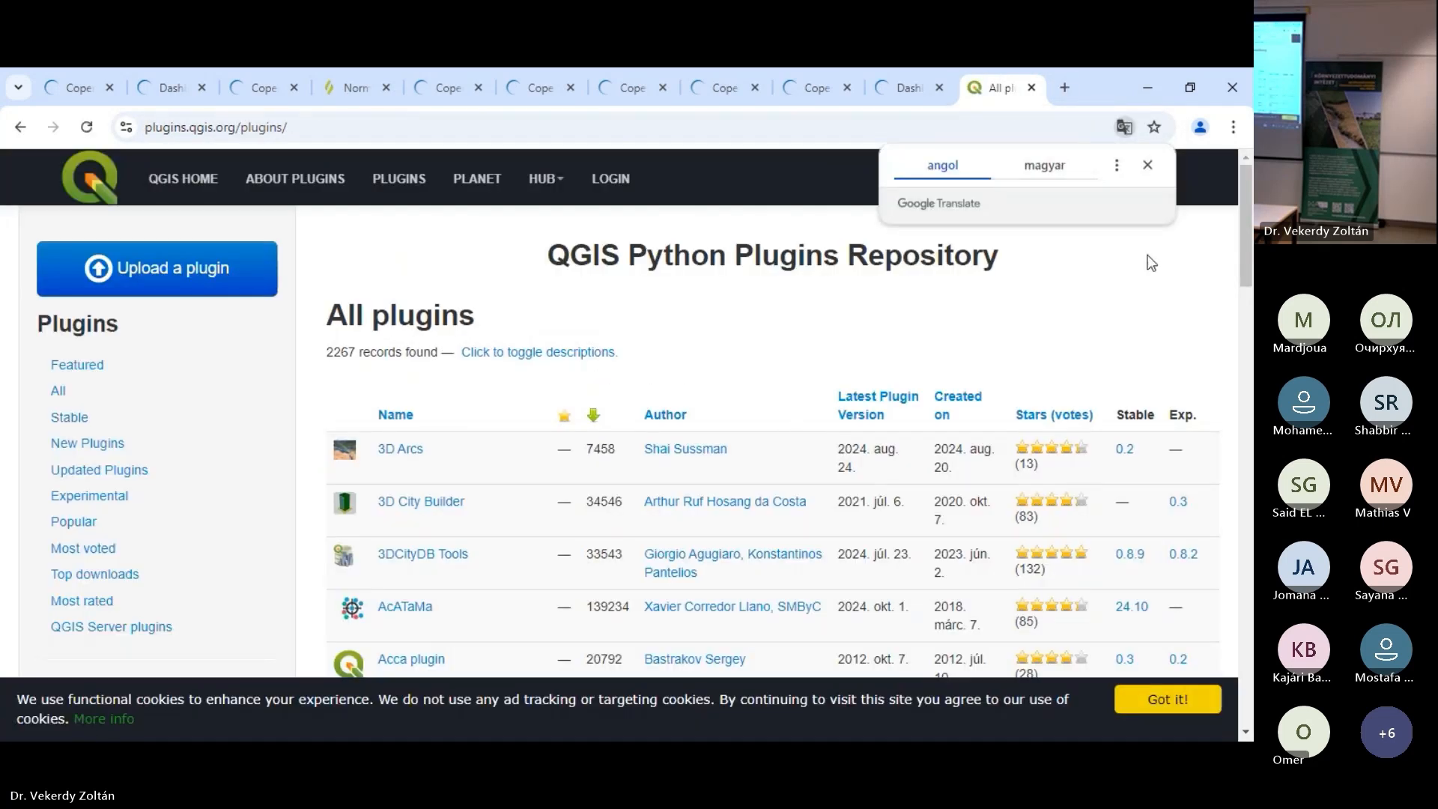
{"action": "left_click", "coordinate": [1146, 165]}
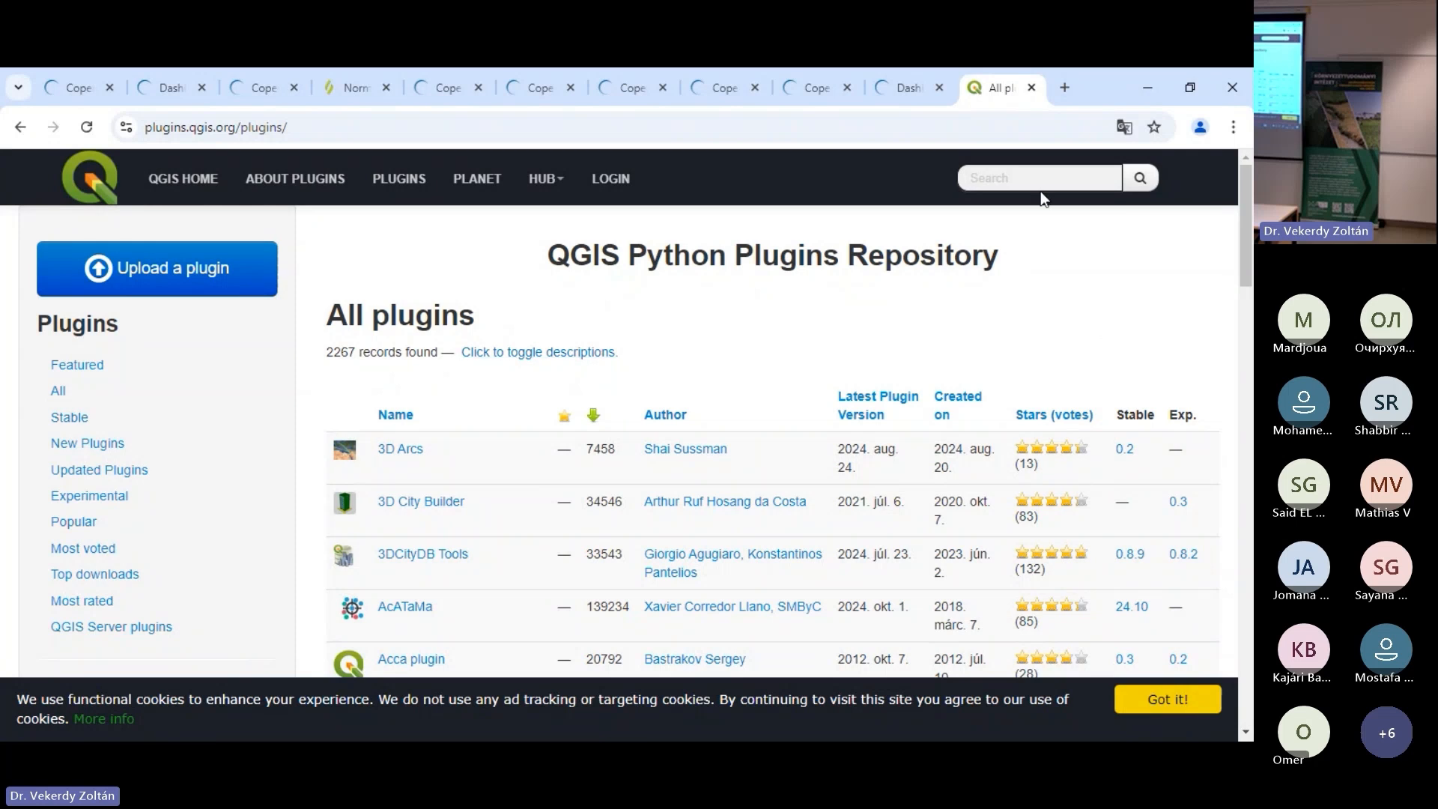
Search the plugin repository for "sentinel hub" and open the SentinelHub plugin's page
{"action": "left_click", "coordinate": [1022, 166]}
{"action": "type", "text": "sentinel hub"}
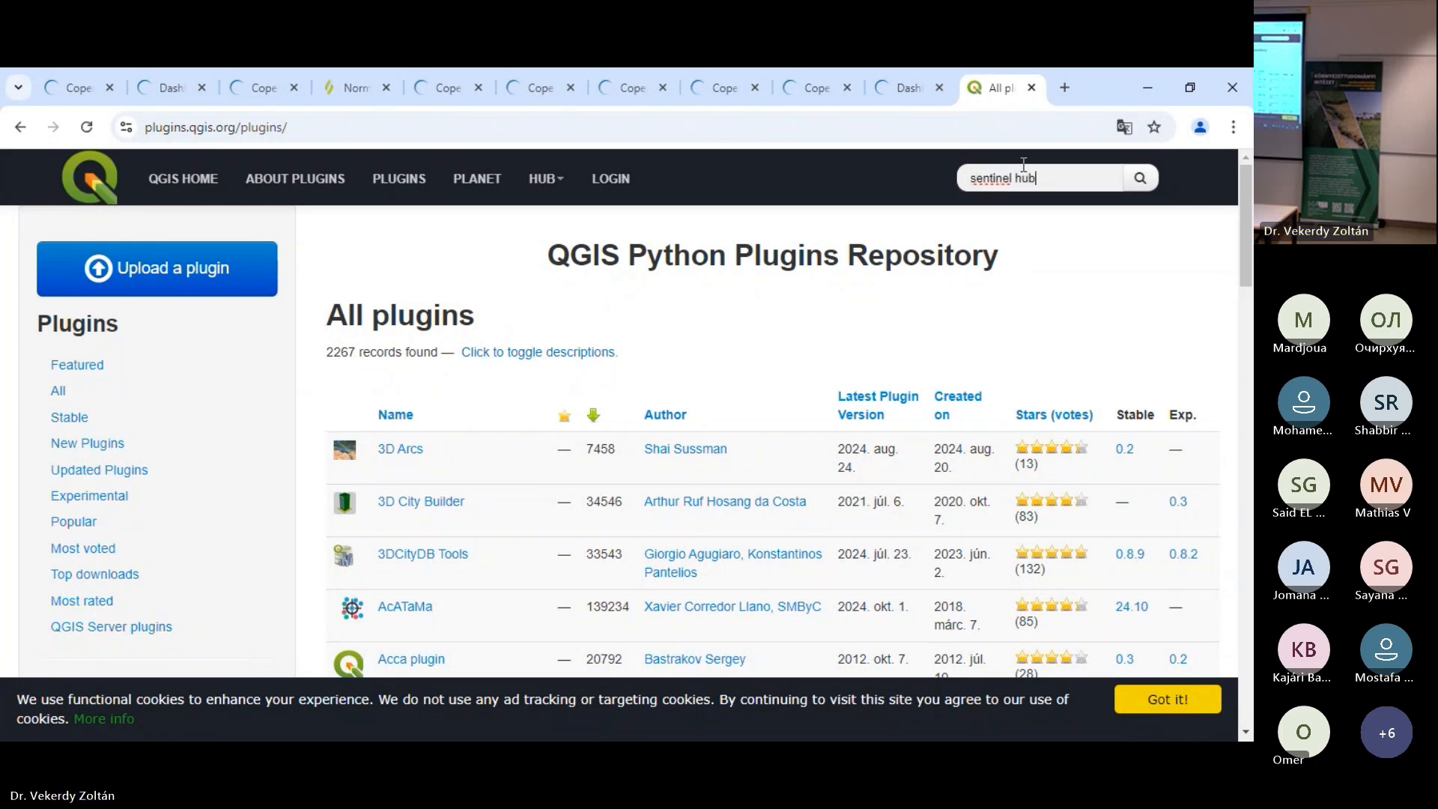
{"action": "left_click", "coordinate": [1140, 178]}
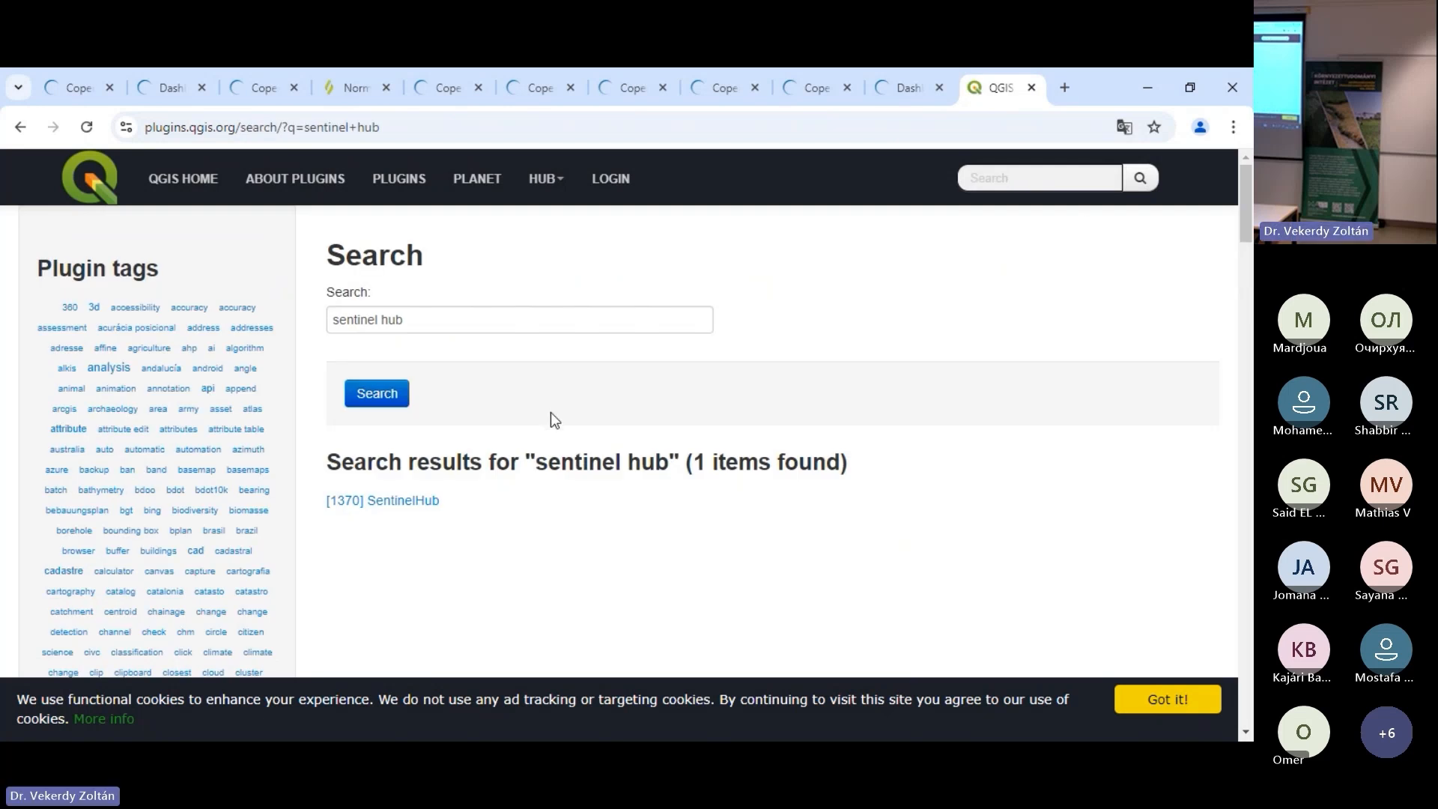
{"action": "left_click", "coordinate": [454, 499]}
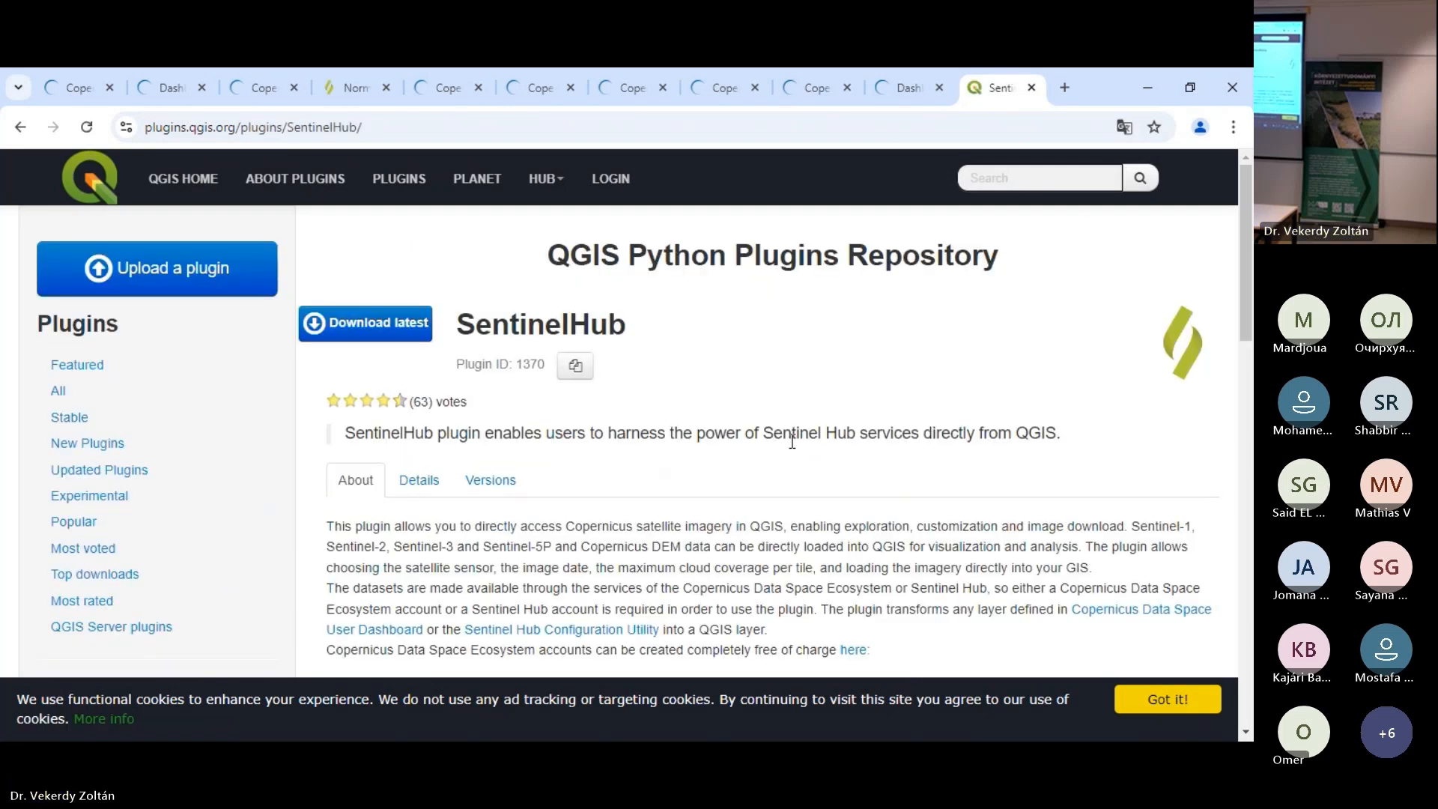
Review the SentinelHub plugin's description and details, and bring up its list of versions
{"action": "scroll", "coordinate": [794, 447], "scroll_direction": "down", "scroll_amount": 3}
{"action": "scroll", "coordinate": [796, 448], "scroll_direction": "up", "scroll_amount": 3}
{"action": "scroll", "coordinate": [749, 435], "scroll_direction": "down", "scroll_amount": 1}
{"action": "left_click", "coordinate": [421, 389]}
{"action": "left_click", "coordinate": [488, 387]}
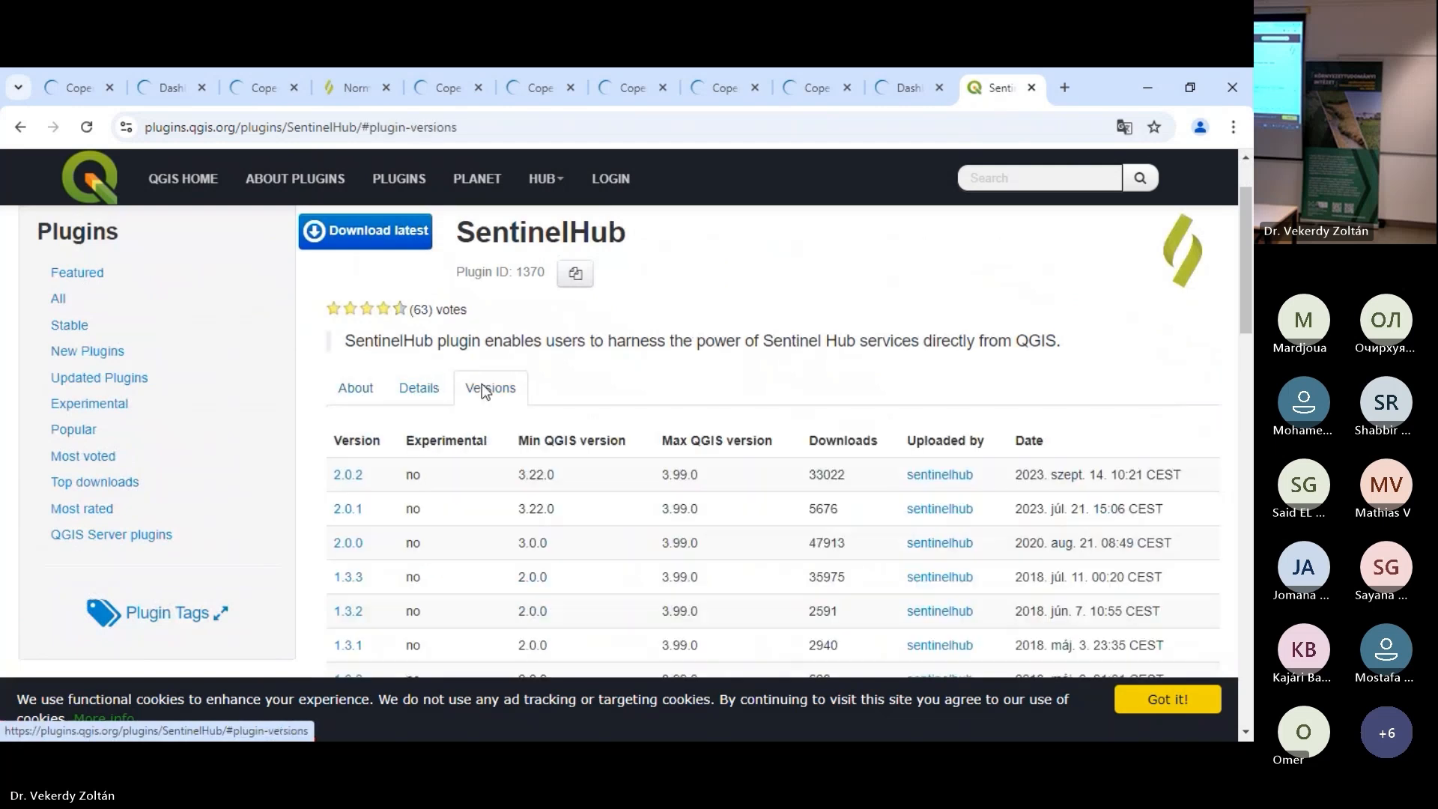
Return to the SentinelHub plugin's About description and review what it says about Copernicus Data Space Ecosystem access
{"action": "left_click", "coordinate": [364, 395]}
{"action": "scroll", "coordinate": [683, 448], "scroll_direction": "down", "scroll_amount": 1}
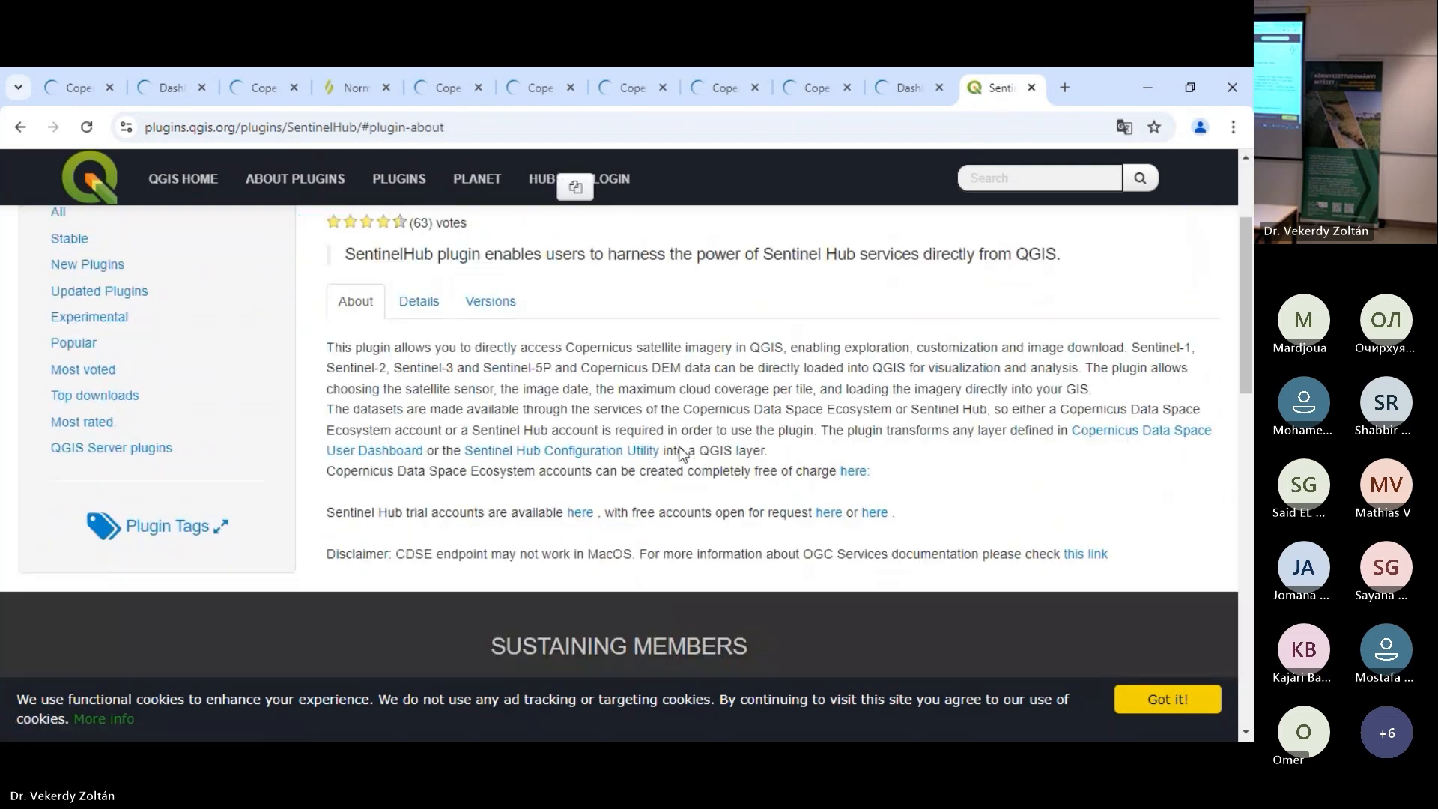
{"action": "scroll", "coordinate": [680, 447], "scroll_direction": "up", "scroll_amount": 5}
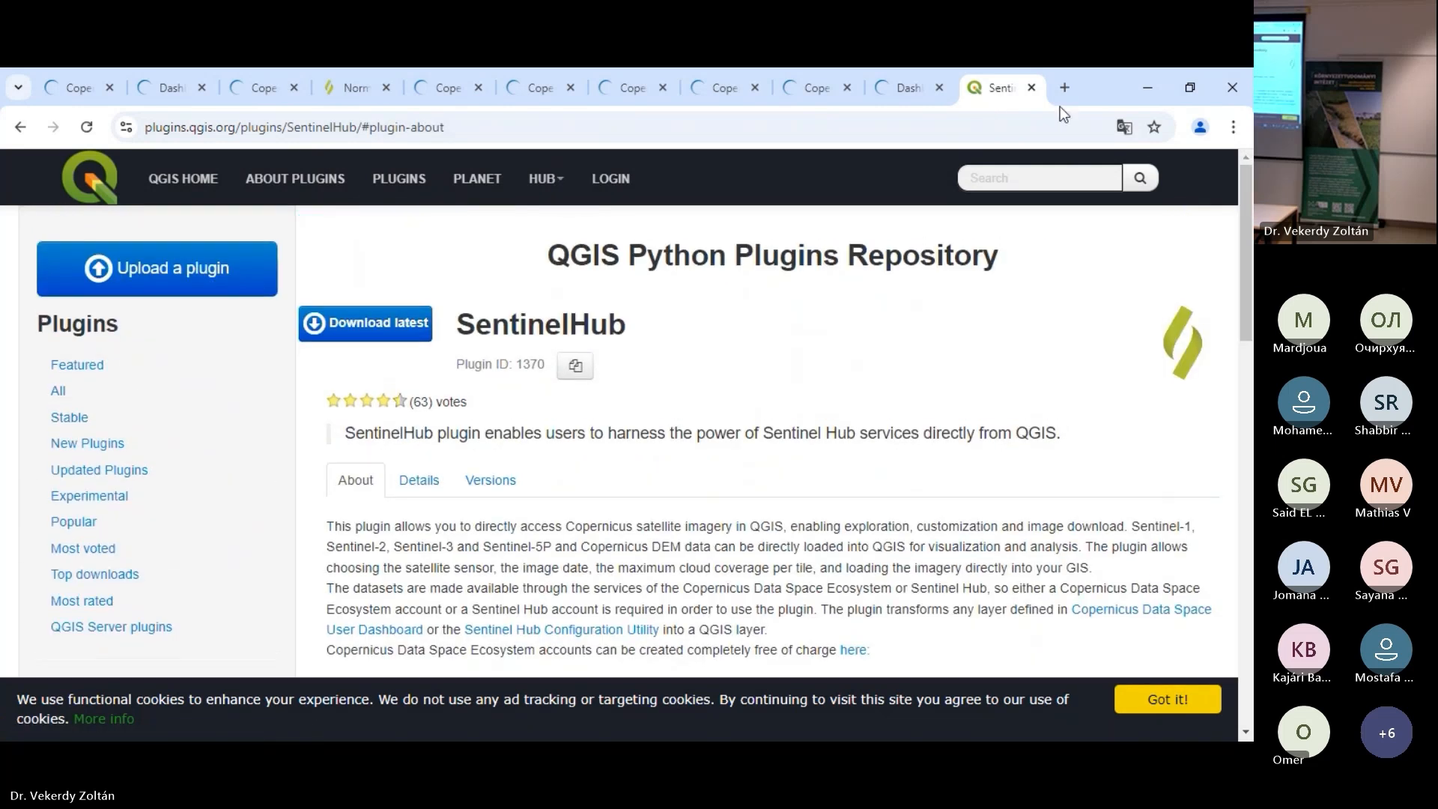
In a new browser tab, search Google for "copernicus data space ecosystem qgis sentinel hub plugin"
{"action": "left_click", "coordinate": [1066, 87]}
{"action": "type", "text": "coper"}
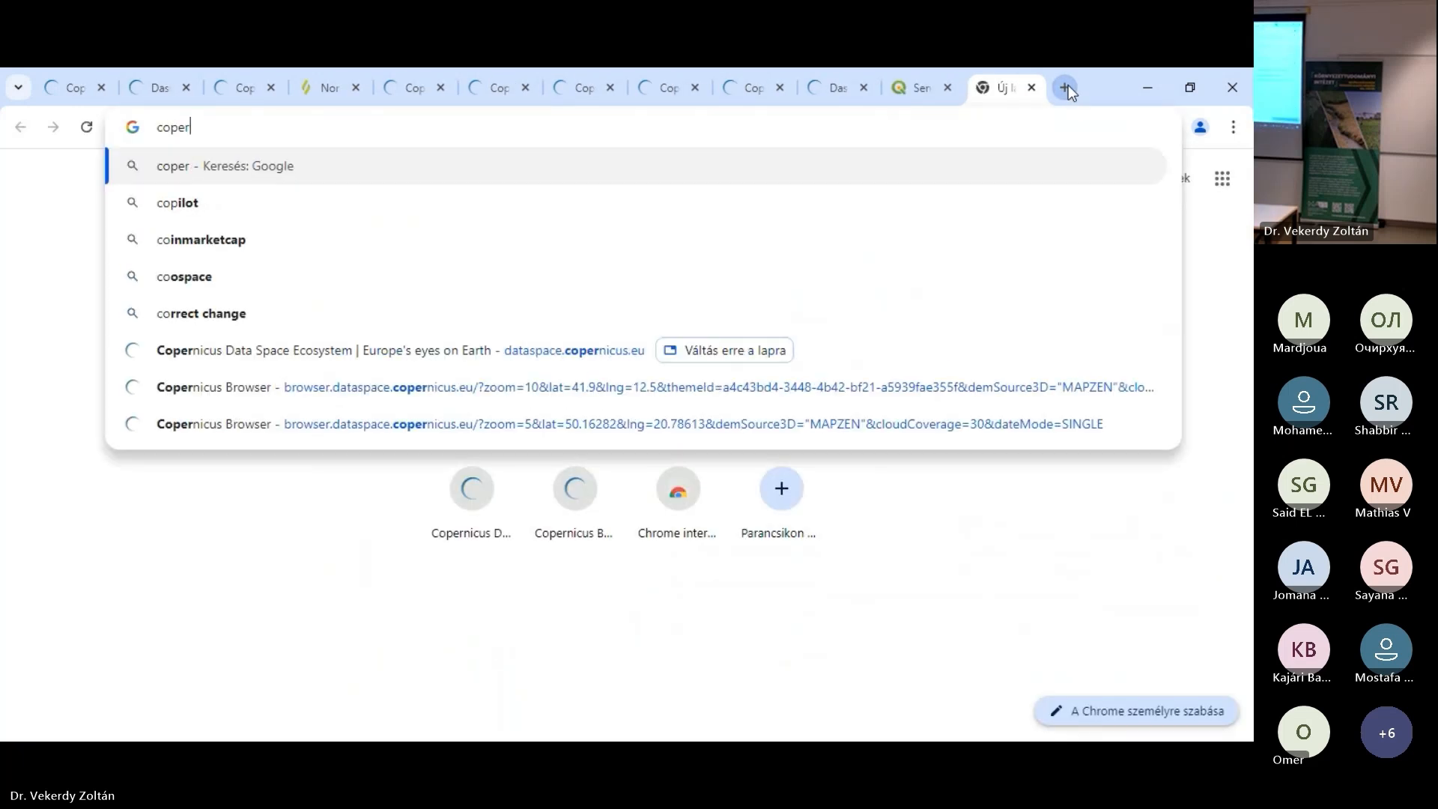
{"action": "type", "text": "nicus data space e"}
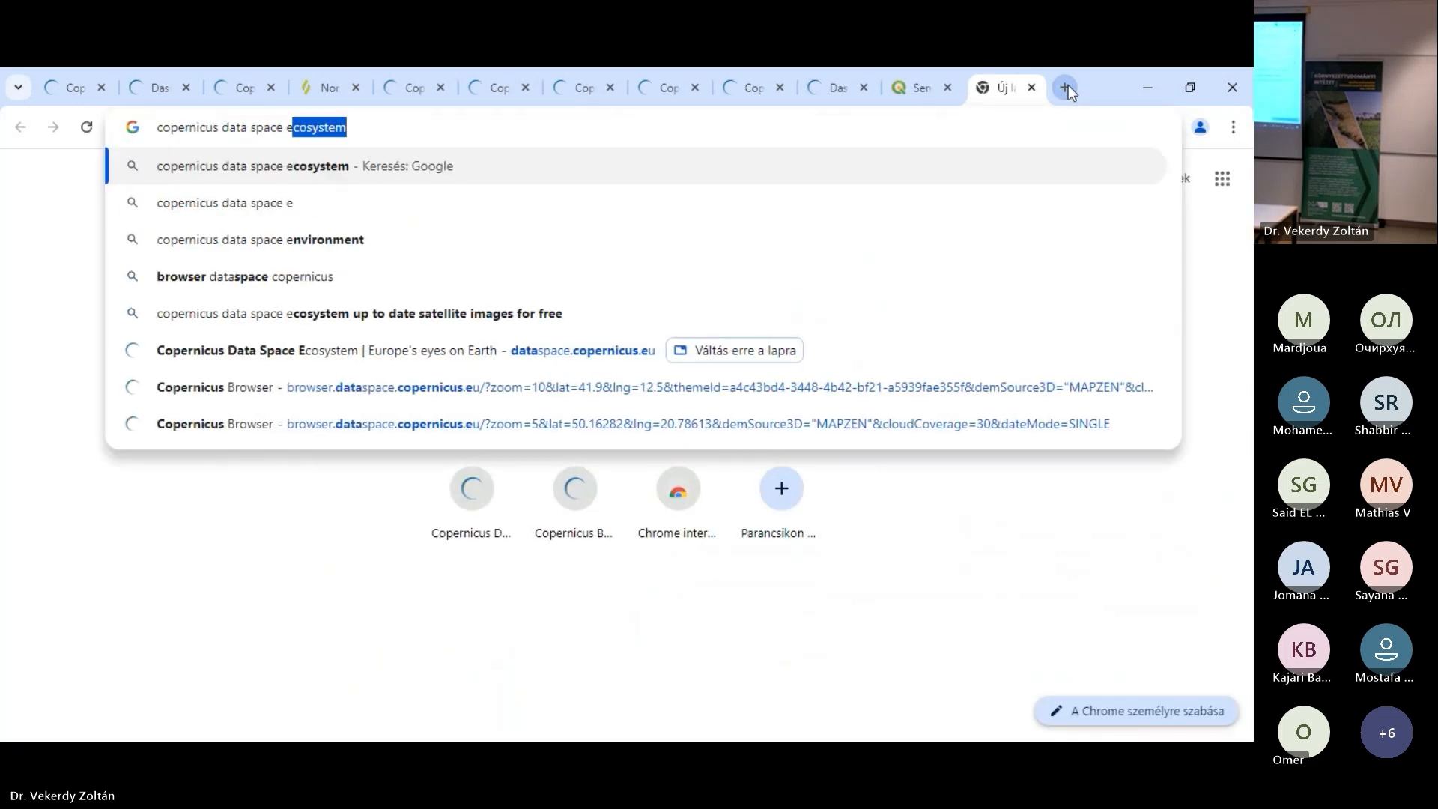
{"action": "type", "text": "cosystem"}
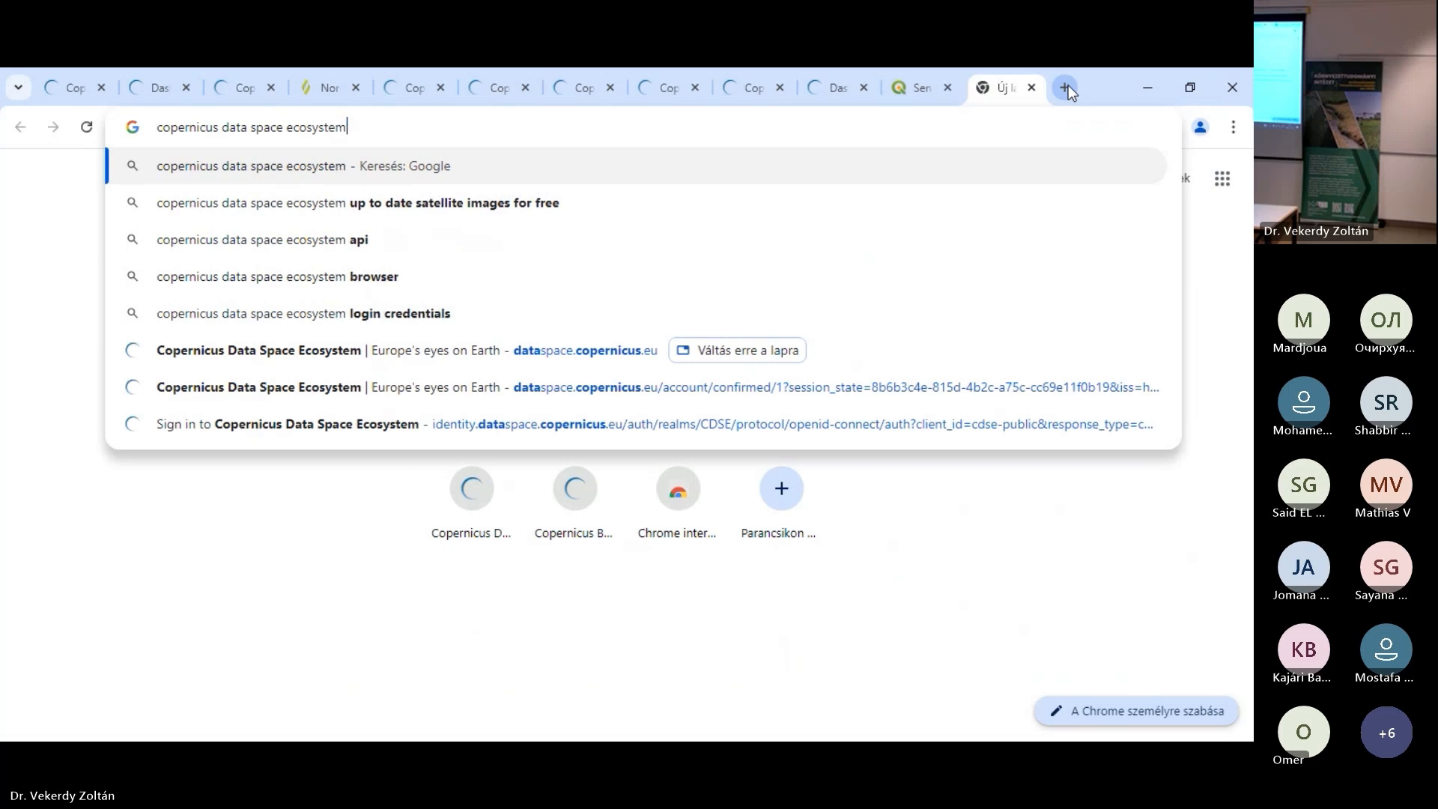
{"action": "type", "text": " qgis sentinel bu"}
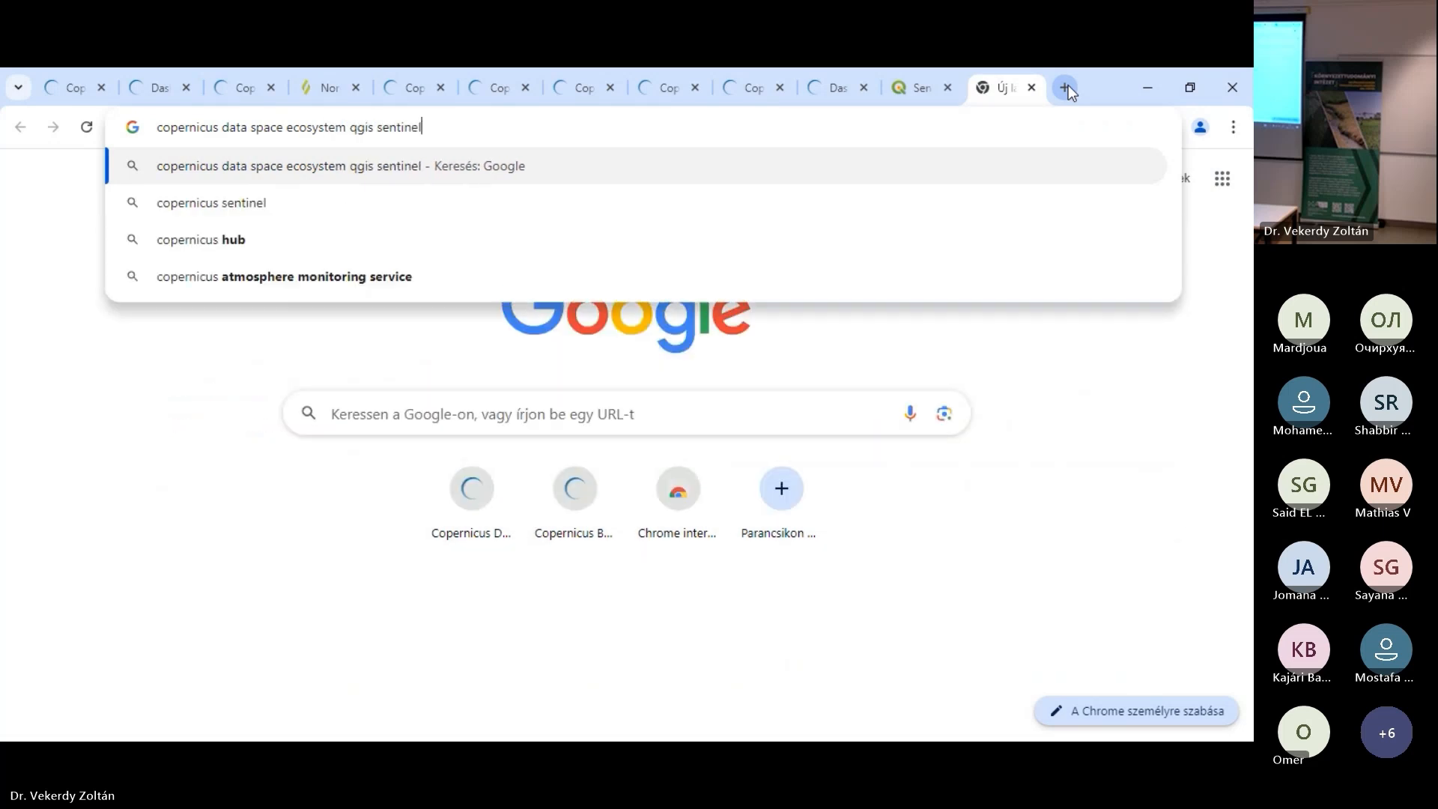
{"action": "key", "text": "BackSpace"}
{"action": "key", "text": "BackSpace"}
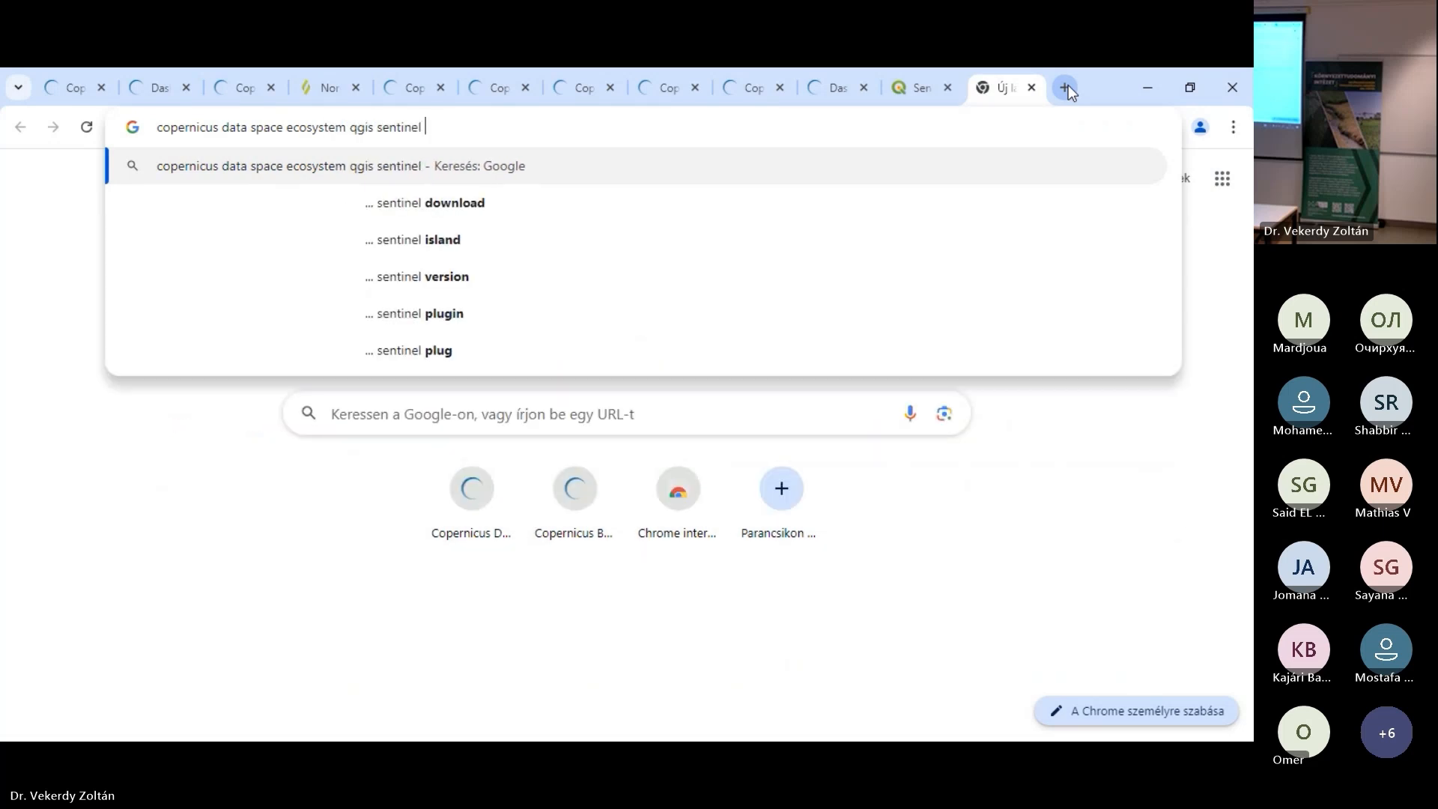
{"action": "type", "text": "hub plugin"}
{"action": "key", "text": "Return"}
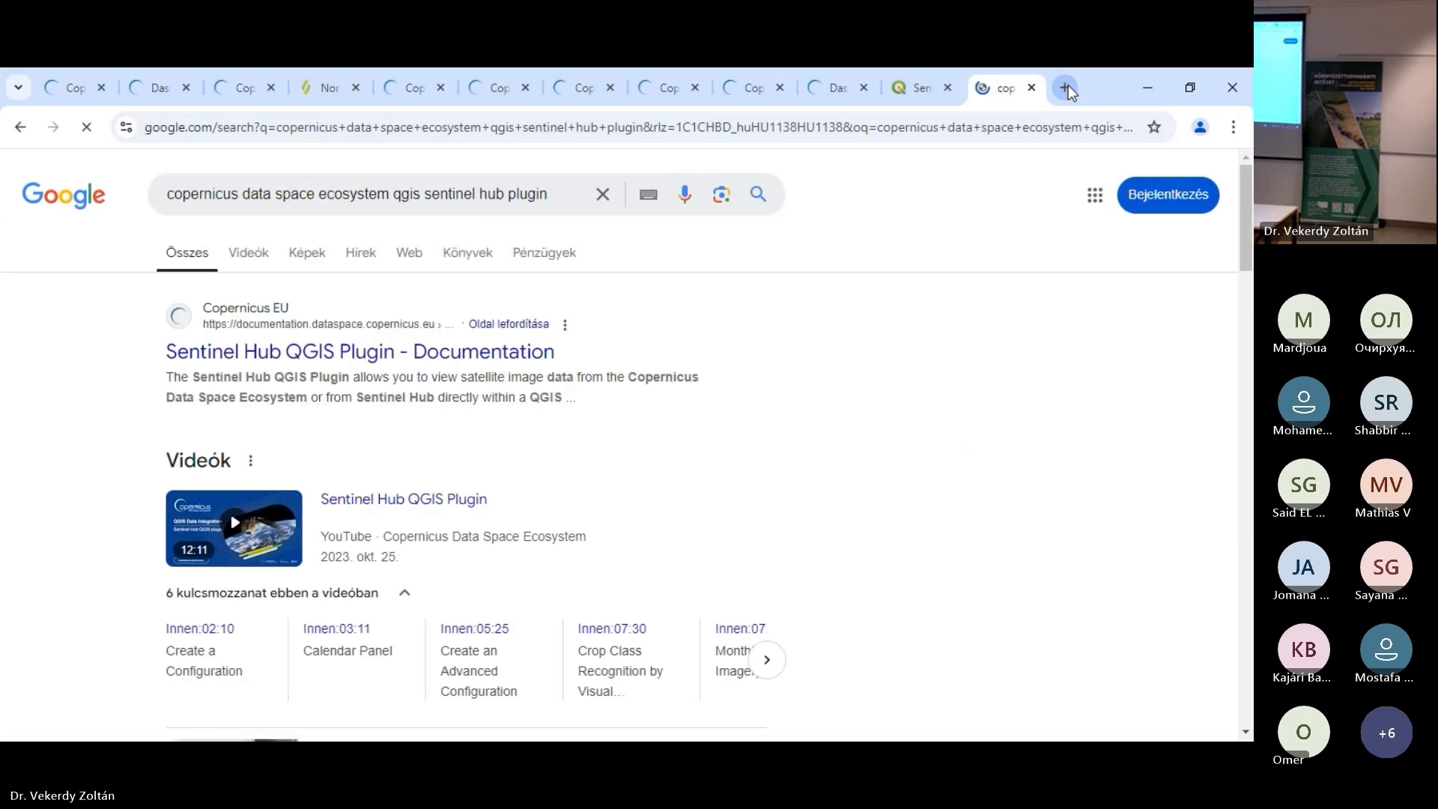
Open the "QGIS meets Copernicus Data Space Ecosystem" news article from the search results
{"action": "scroll", "coordinate": [545, 420], "scroll_direction": "down", "scroll_amount": 8}
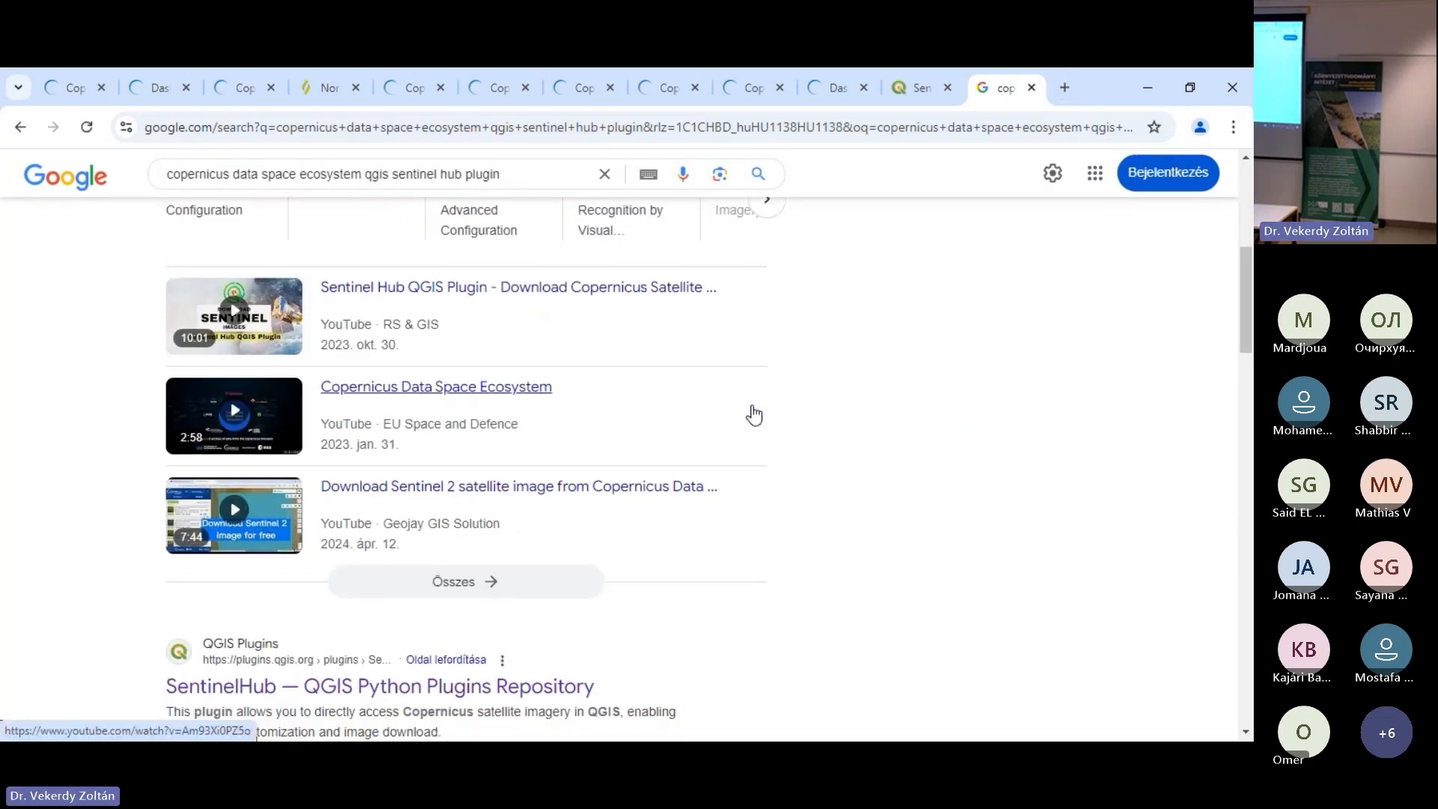
{"action": "scroll", "coordinate": [784, 421], "scroll_direction": "down", "scroll_amount": 4}
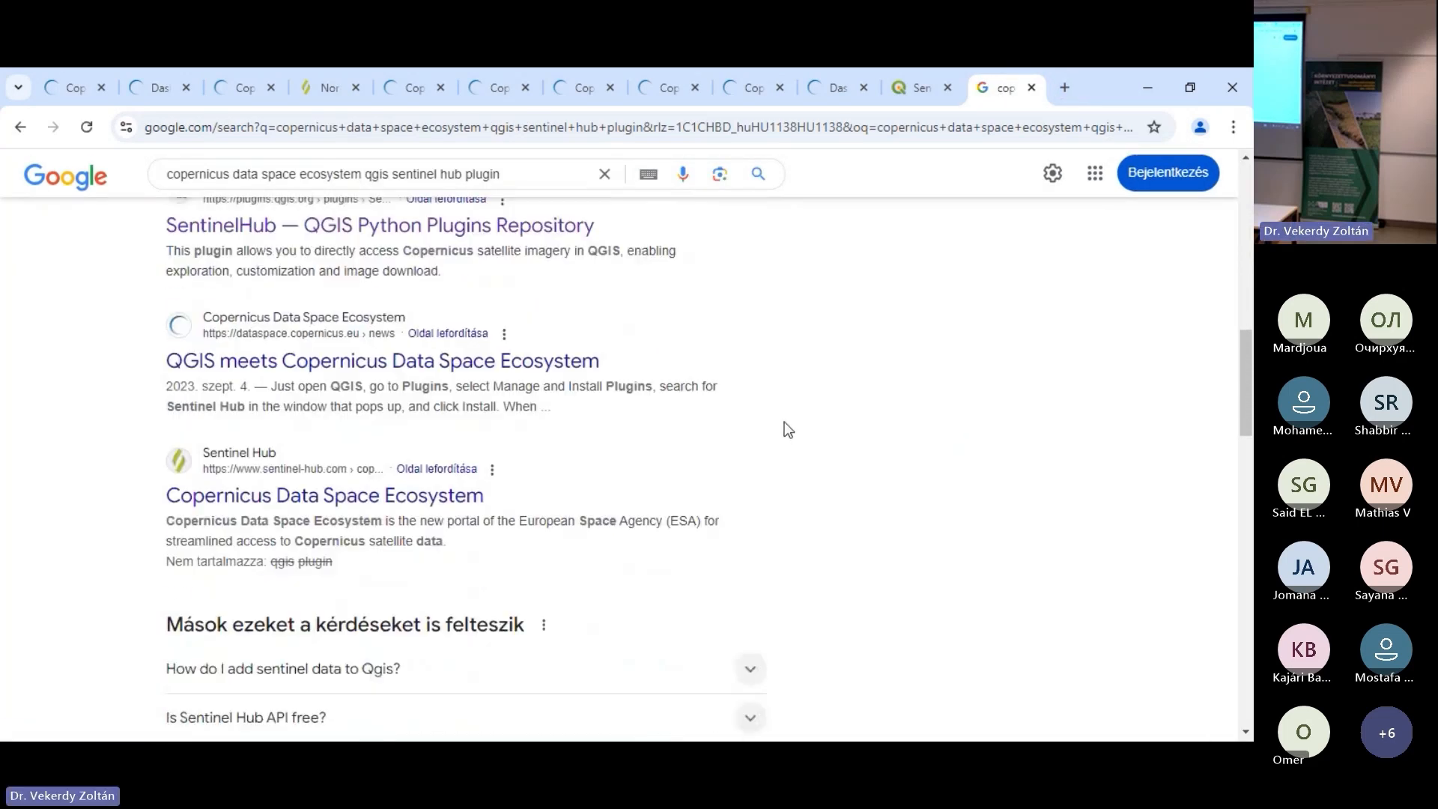
{"action": "left_click", "coordinate": [500, 364]}
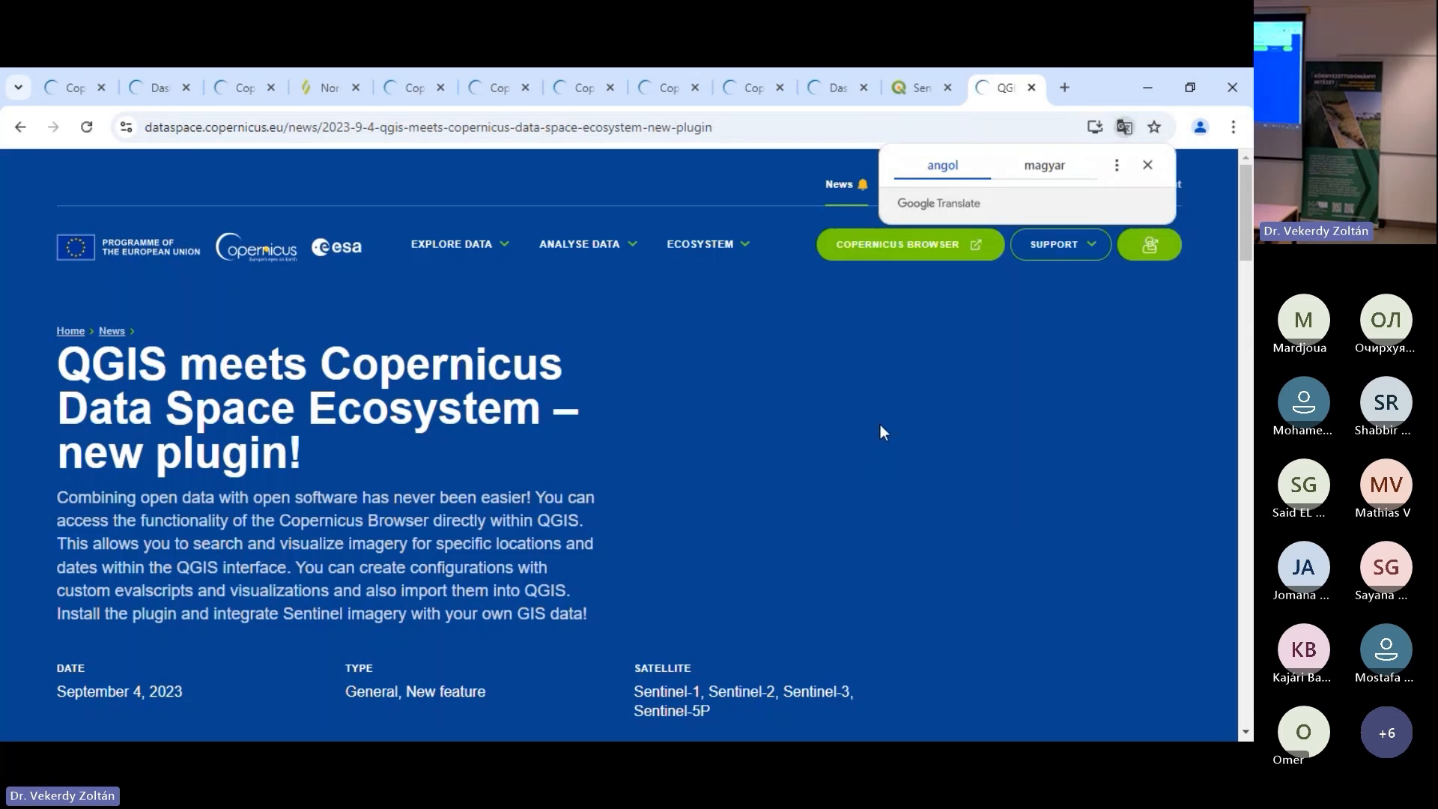
Review the plugin article, including its QGIS demonstration, the "How to use" instructions, and the plugin download and documentation links
{"action": "left_click", "coordinate": [1099, 245]}
{"action": "scroll", "coordinate": [860, 509], "scroll_direction": "down", "scroll_amount": 2}
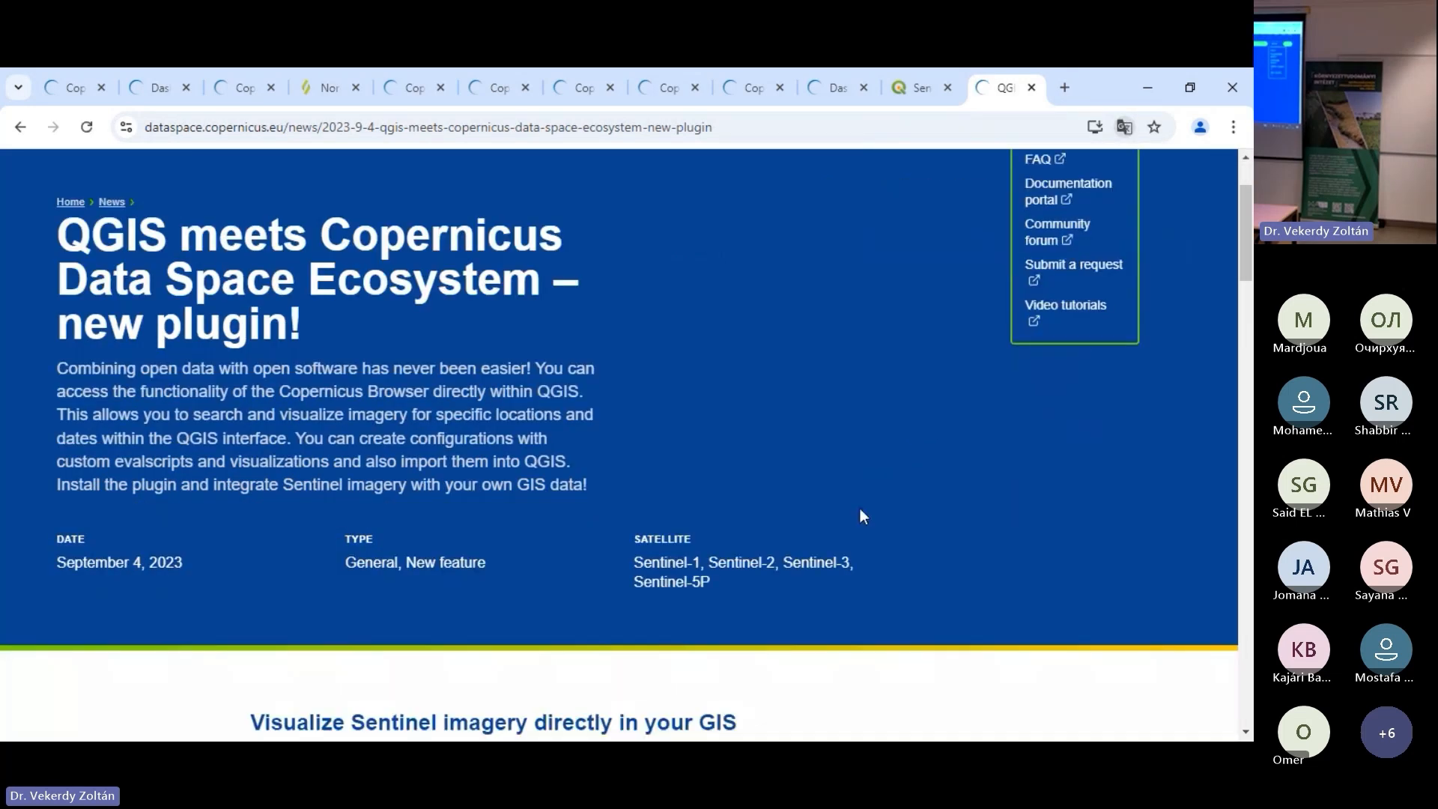
{"action": "scroll", "coordinate": [860, 510], "scroll_direction": "down", "scroll_amount": 12}
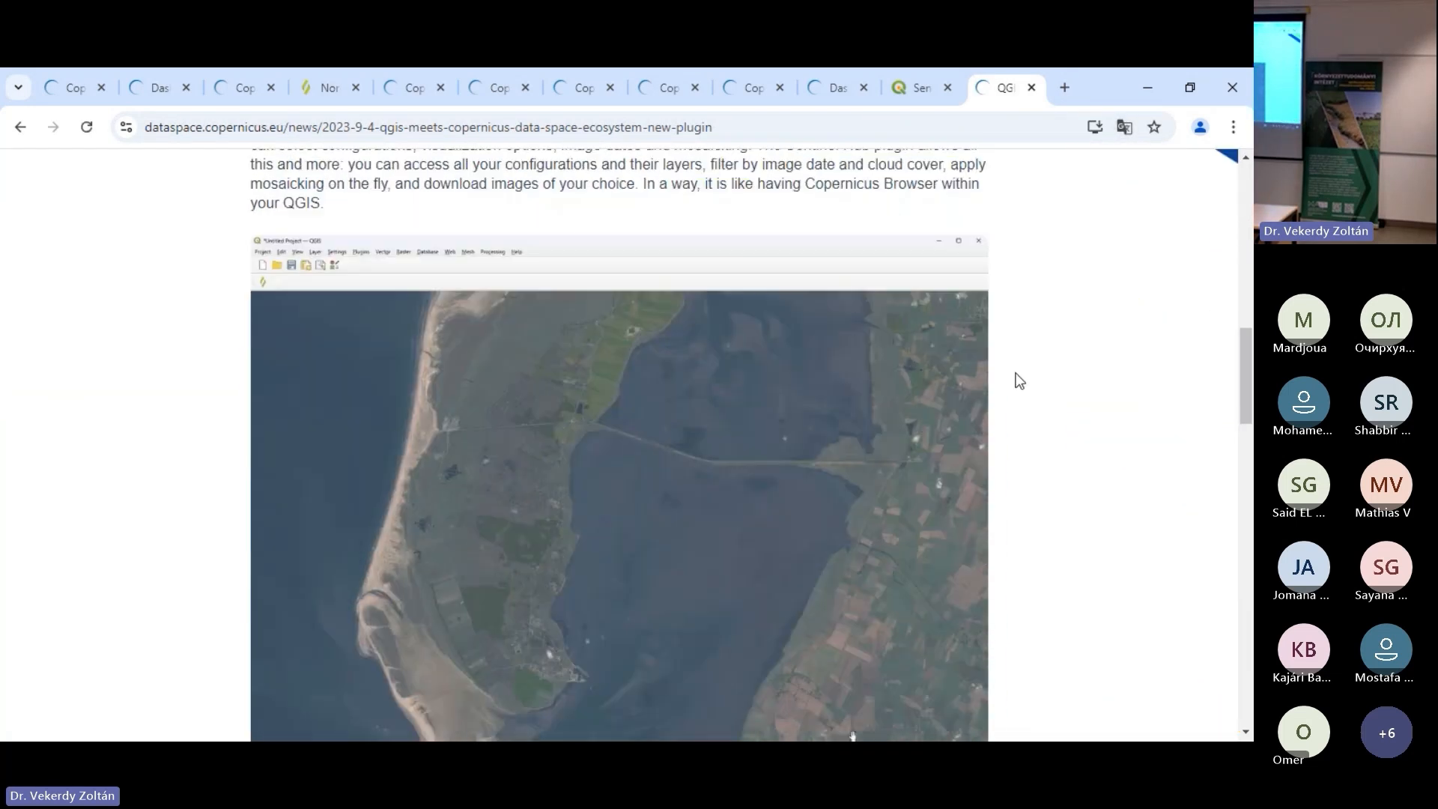
{"action": "scroll", "coordinate": [1056, 370], "scroll_direction": "down", "scroll_amount": 6}
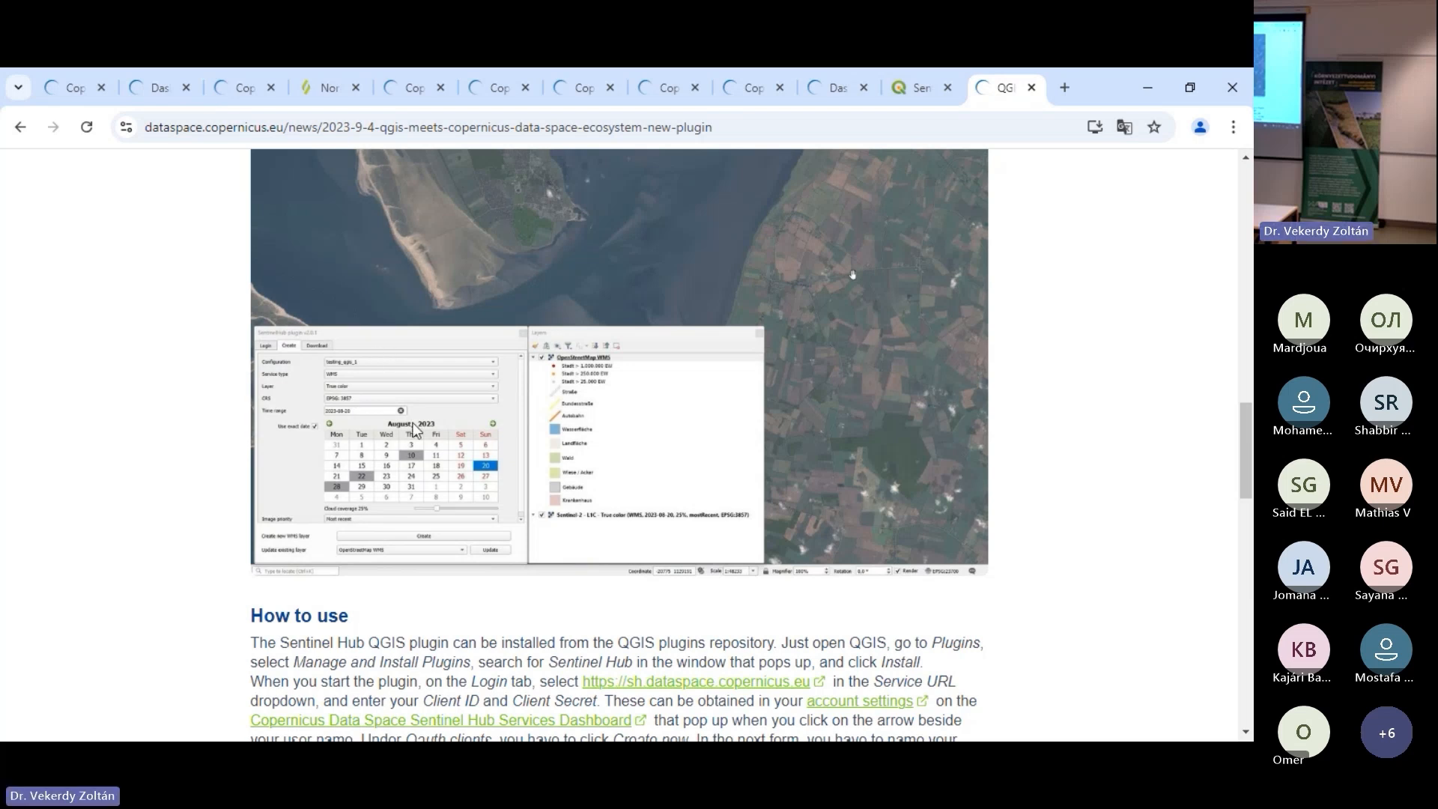
{"action": "scroll", "coordinate": [423, 408], "scroll_direction": "down", "scroll_amount": 5}
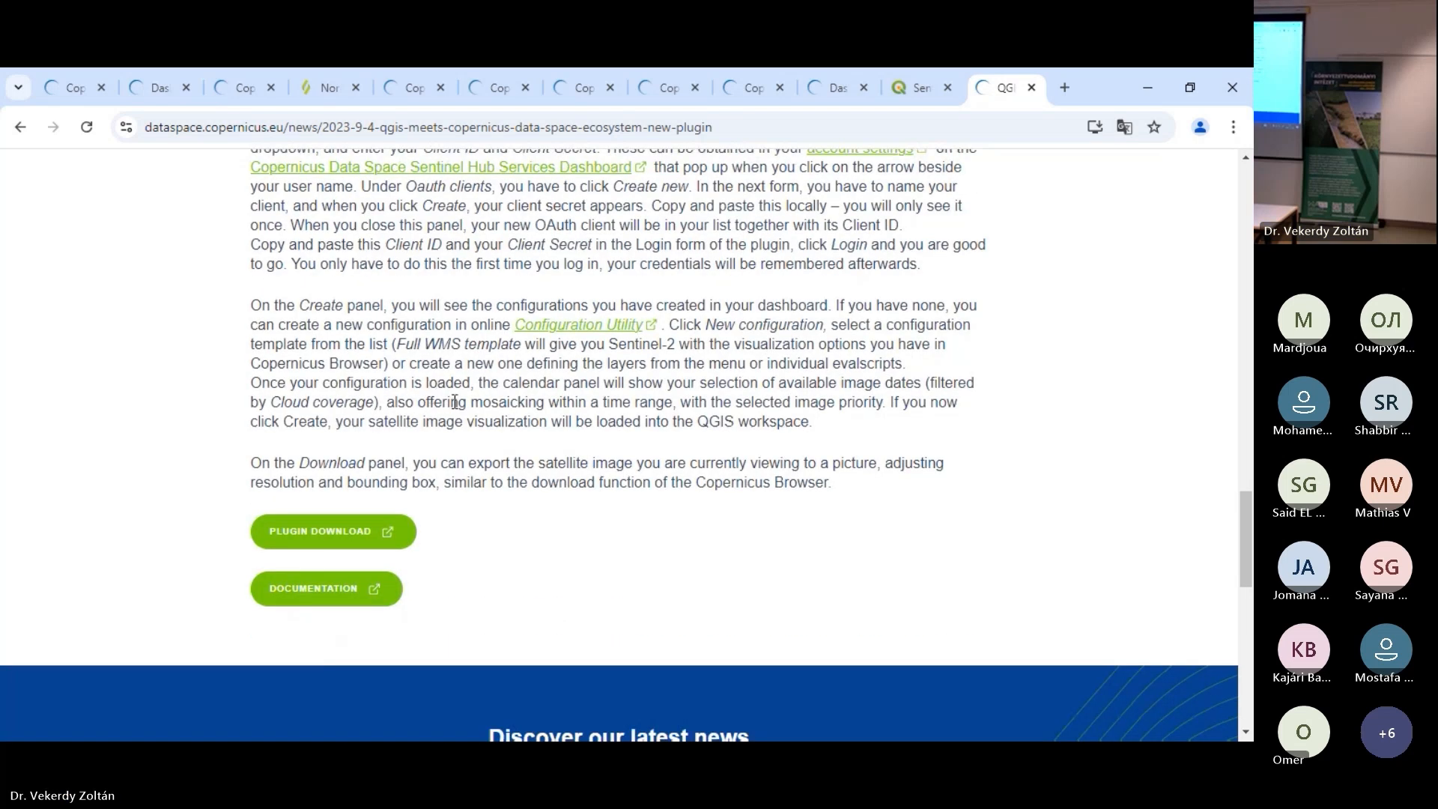
{"action": "scroll", "coordinate": [454, 402], "scroll_direction": "up", "scroll_amount": 1}
{"action": "scroll", "coordinate": [454, 402], "scroll_direction": "up", "scroll_amount": 10}
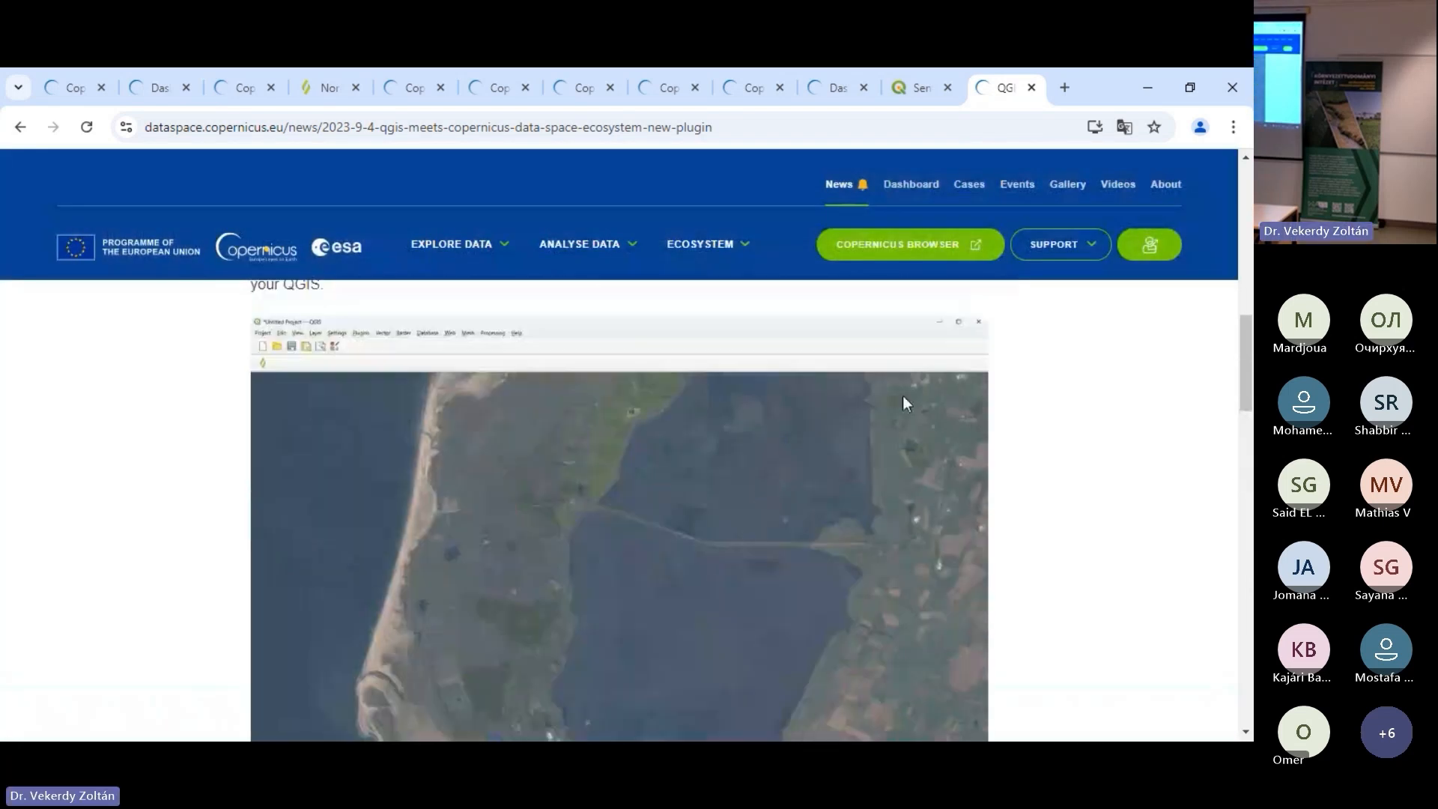